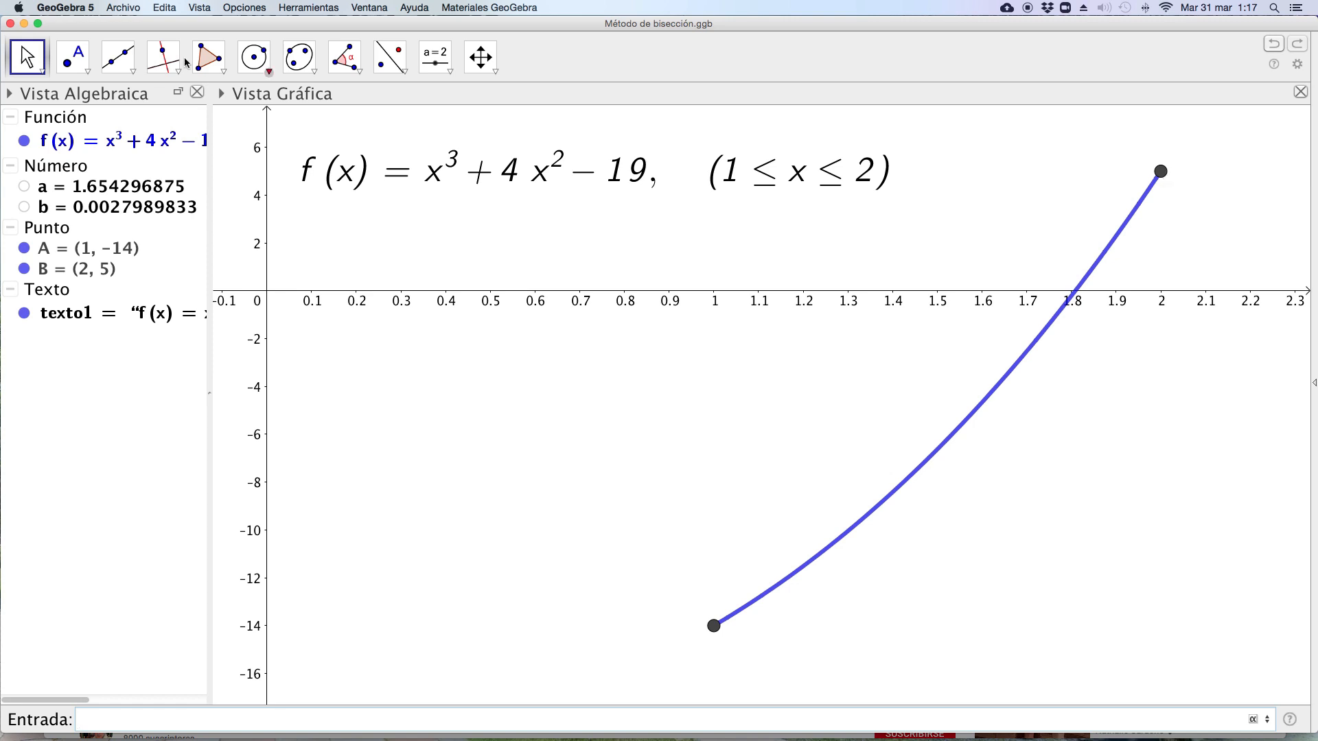
- Show the spreadsheet view and enter the column header n in cell A1
{"action": "left_click", "coordinate": [200, 8]}
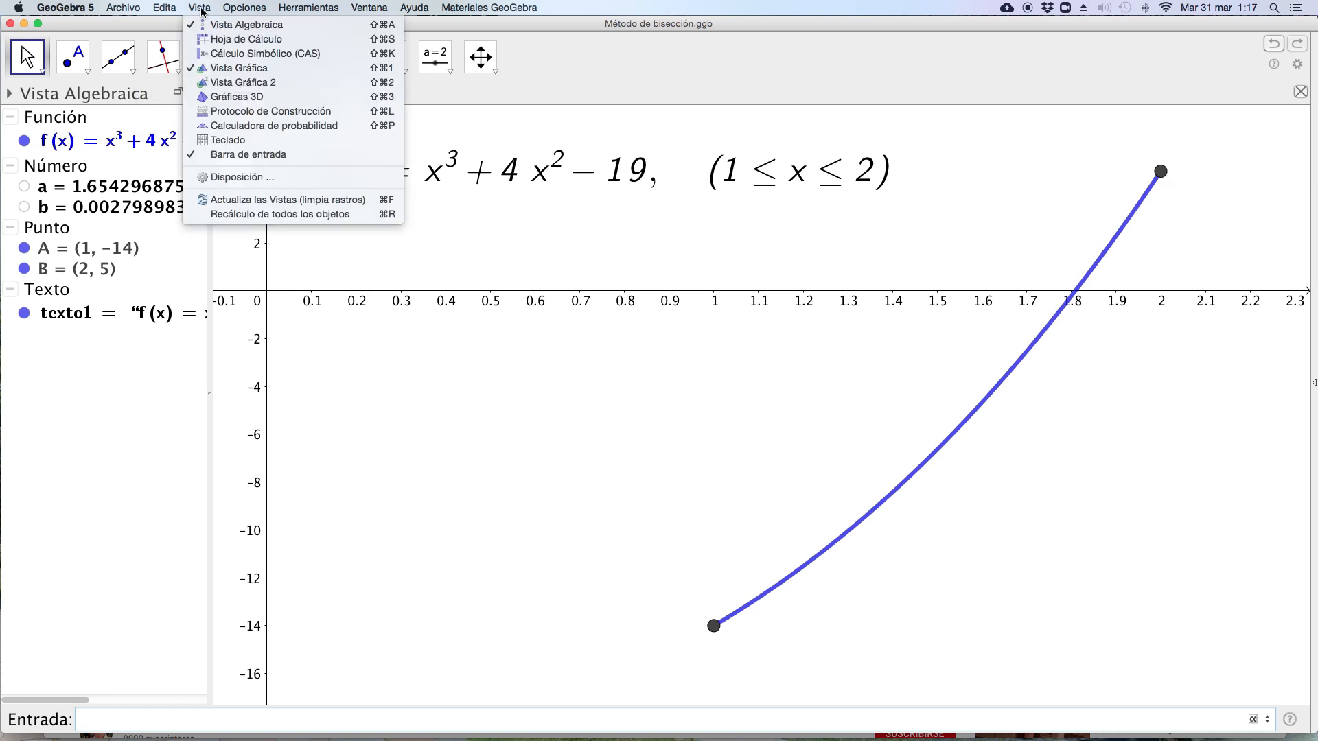
{"action": "left_click", "coordinate": [219, 40]}
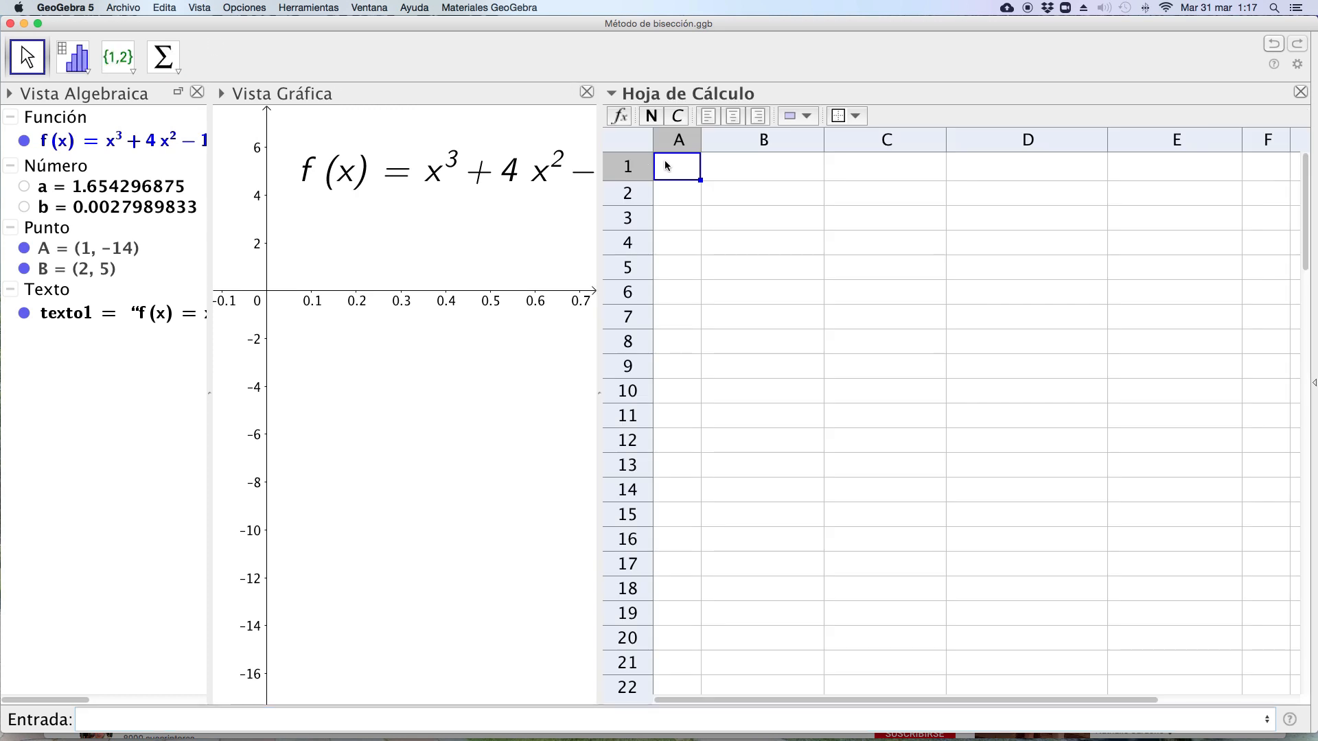
{"action": "left_click", "coordinate": [710, 170]}
{"action": "left_click", "coordinate": [689, 176]}
{"action": "type", "text": "n"}
{"action": "key", "text": "Return"}
- Enter the column headers a_n in cell B1 and b_n in cell C1
{"action": "left_click", "coordinate": [730, 172]}
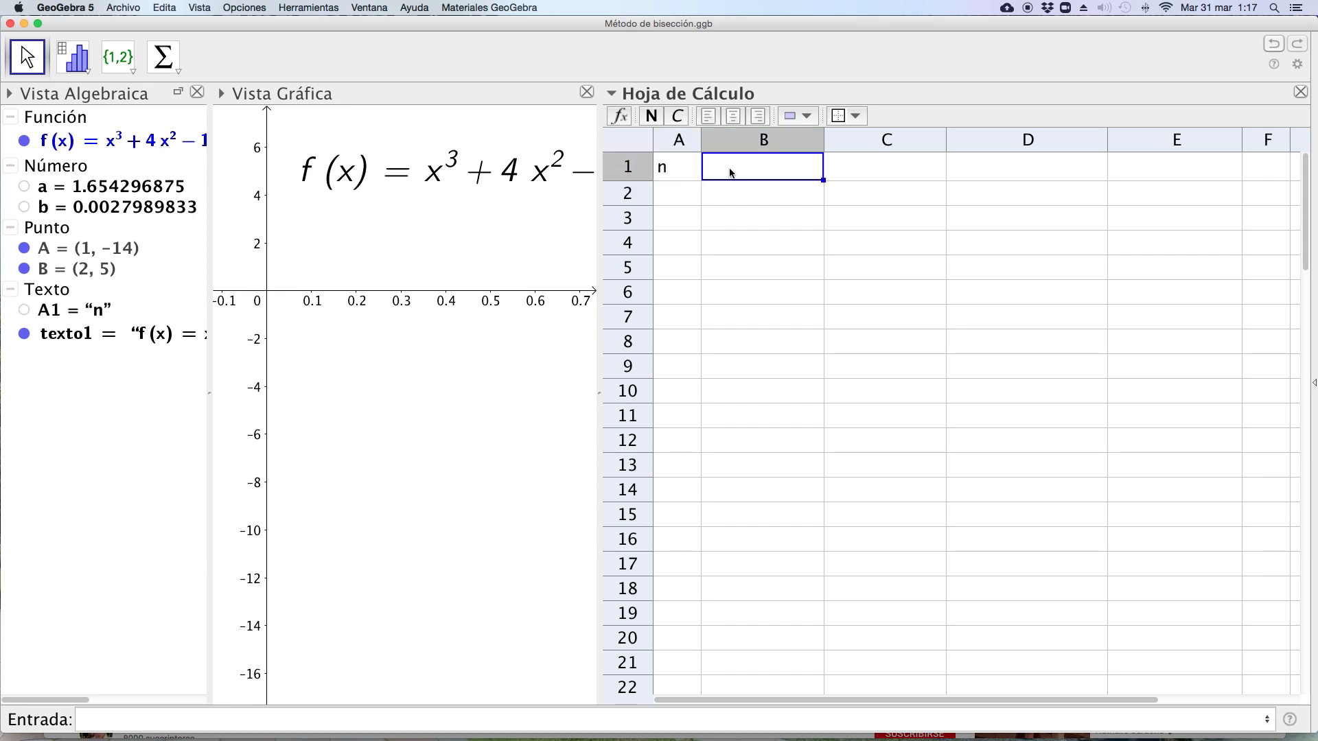
{"action": "type", "text": "a_n"}
{"action": "key", "text": "Return"}
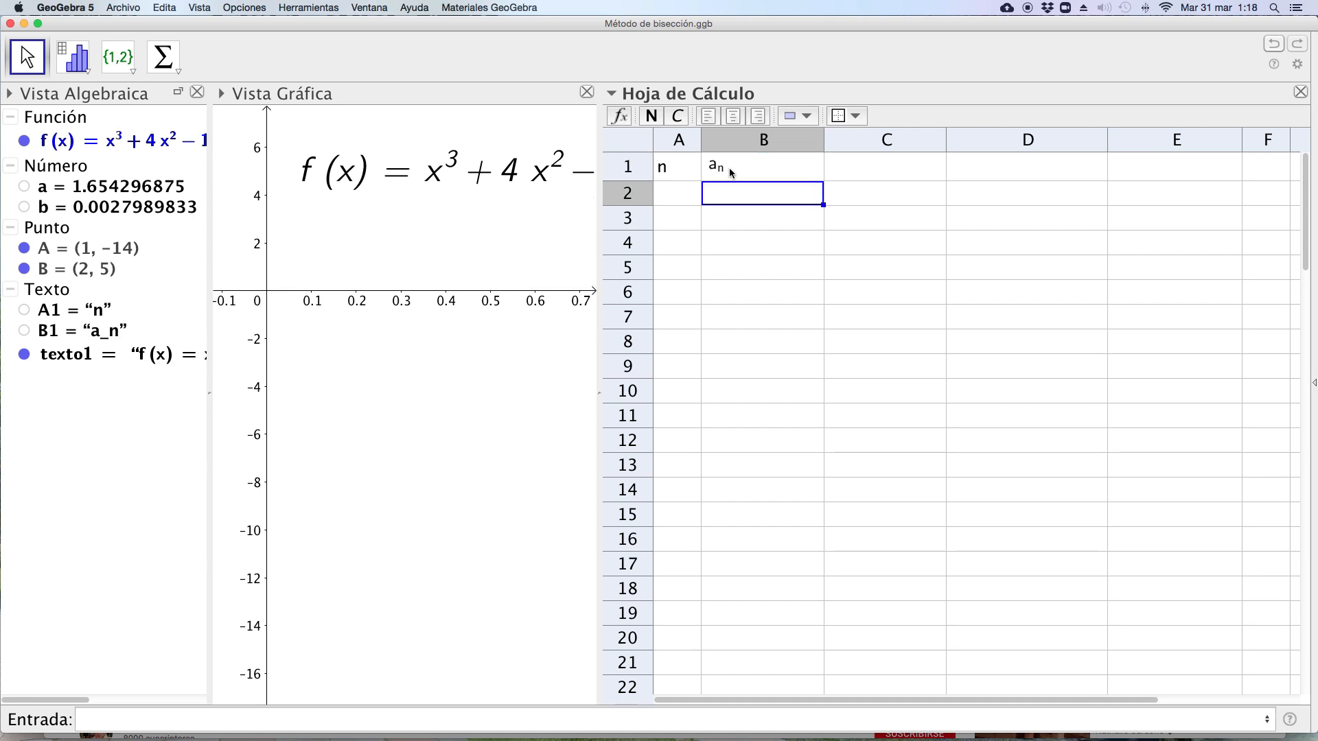
{"action": "left_click", "coordinate": [897, 172]}
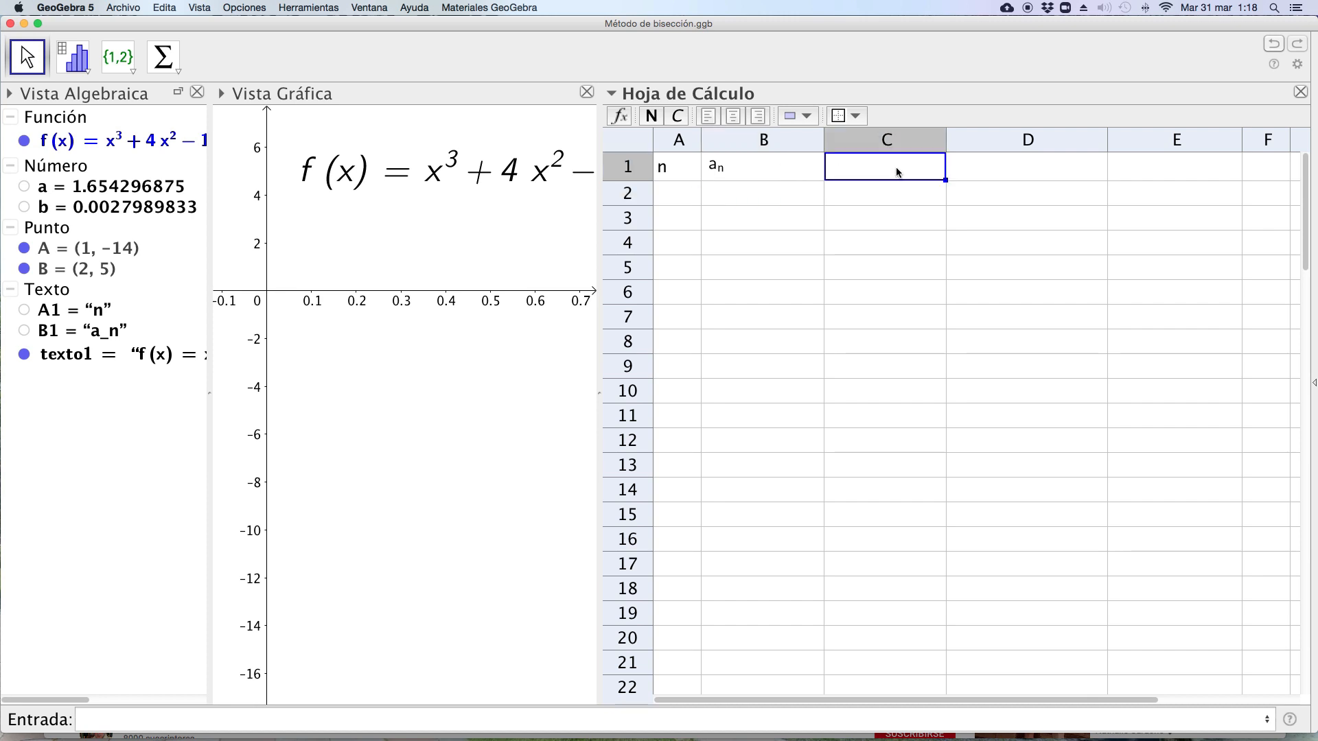
{"action": "type", "text": "b_n"}
{"action": "key", "text": "Return"}
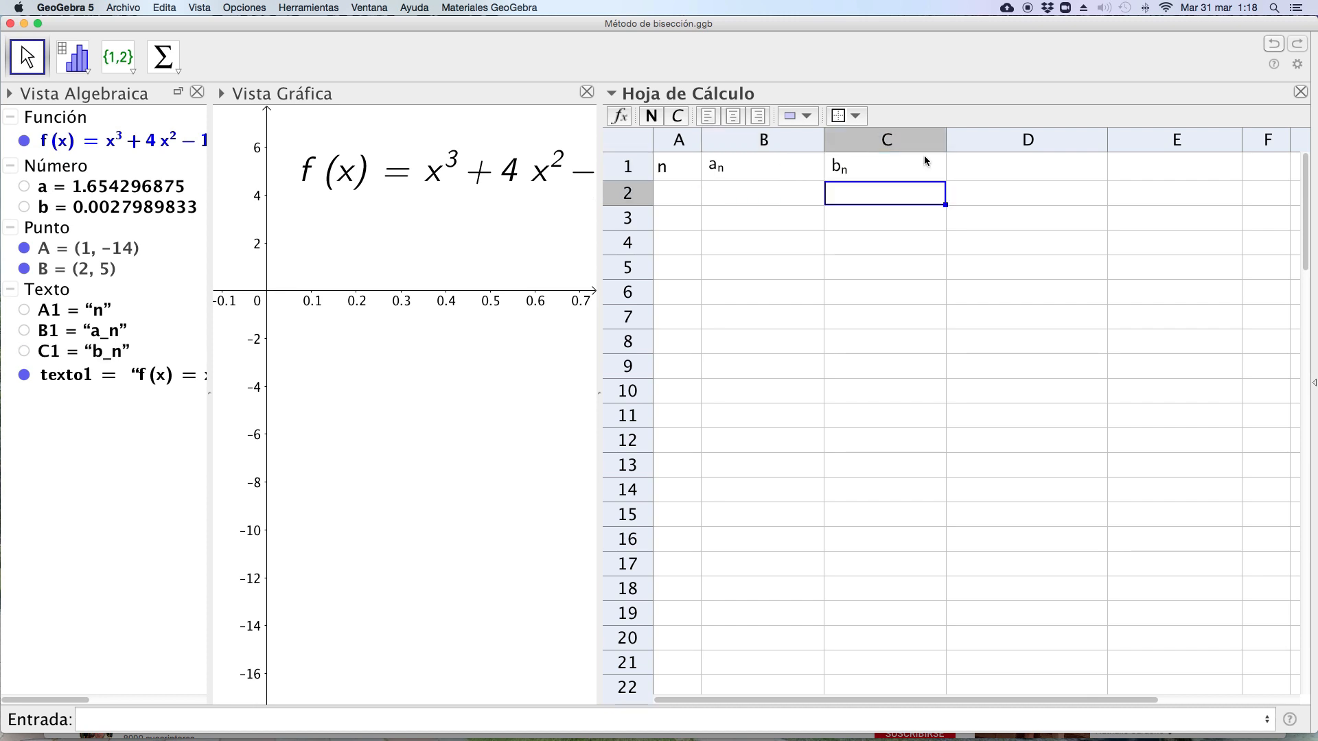
- Enter the column headers p_n in cell D1 and f(p_n) in cell E1
{"action": "left_click", "coordinate": [979, 153]}
{"action": "type", "text": "p_n"}
{"action": "key", "text": "Return"}
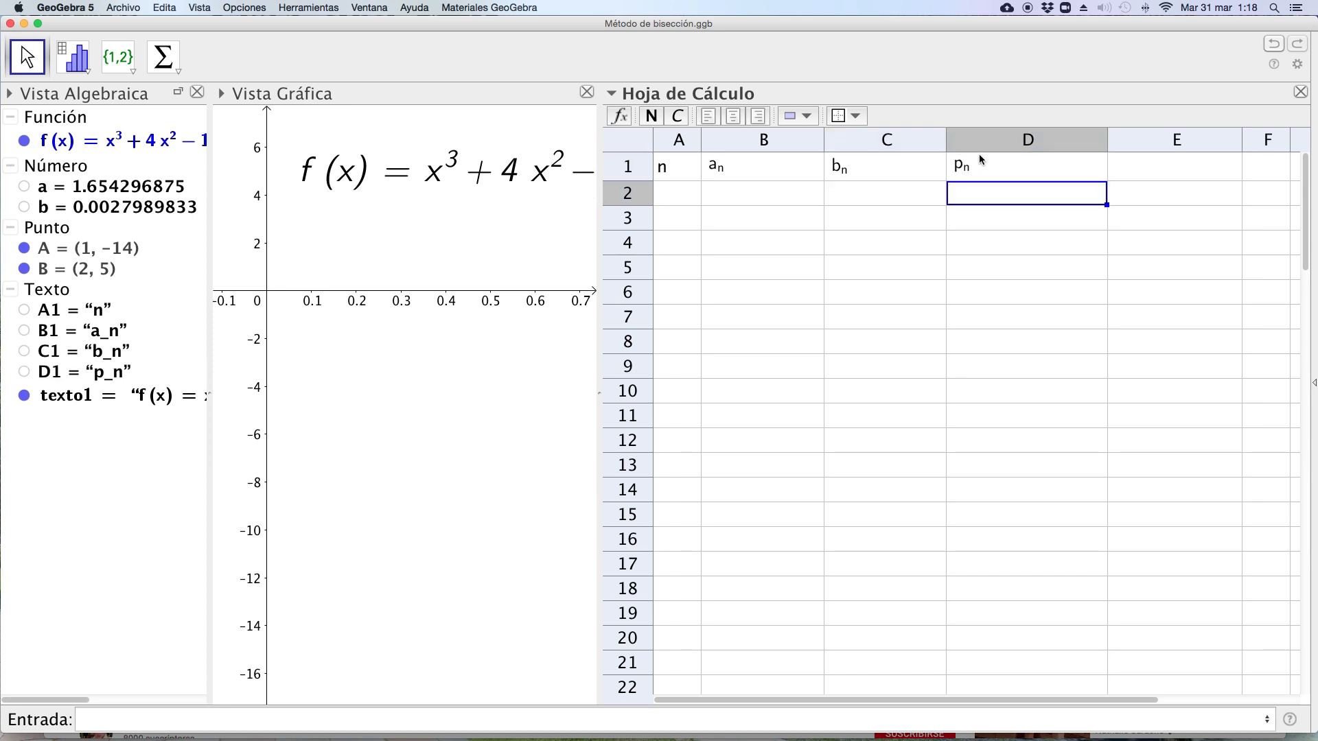
{"action": "left_click", "coordinate": [1147, 165]}
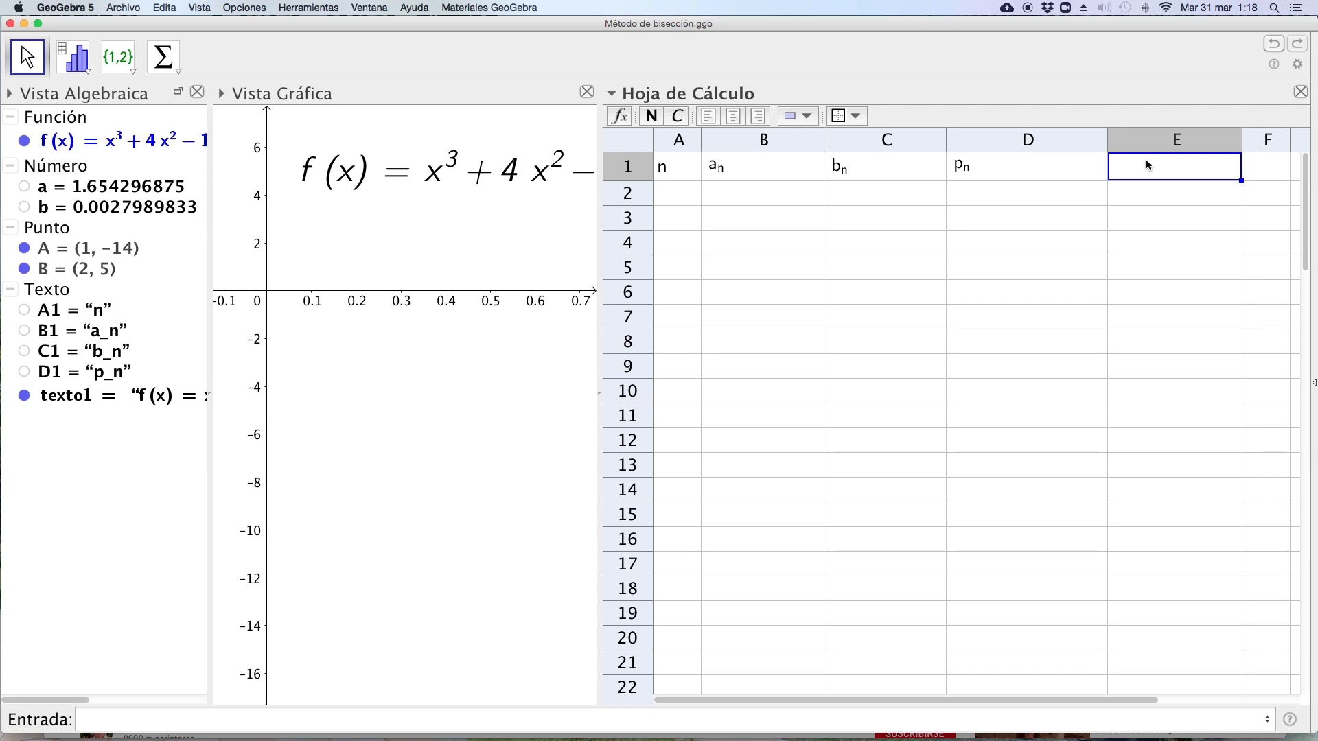
{"action": "type", "text": "f(p_n"}
{"action": "key", "text": "Return"}
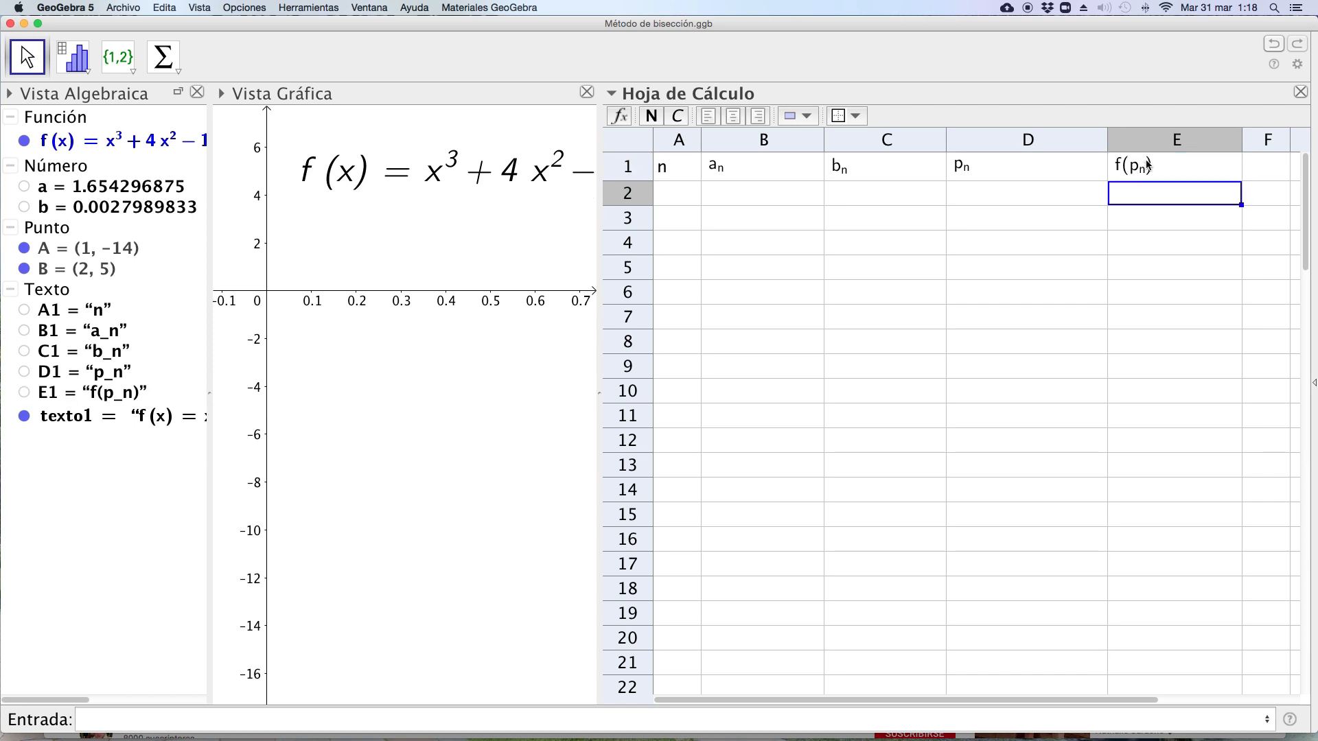
- Fill in the first iteration's starting values in row 2: n 1, a_n 1 and b_n 2
{"action": "left_click", "coordinate": [685, 203]}
{"action": "type", "text": "1"}
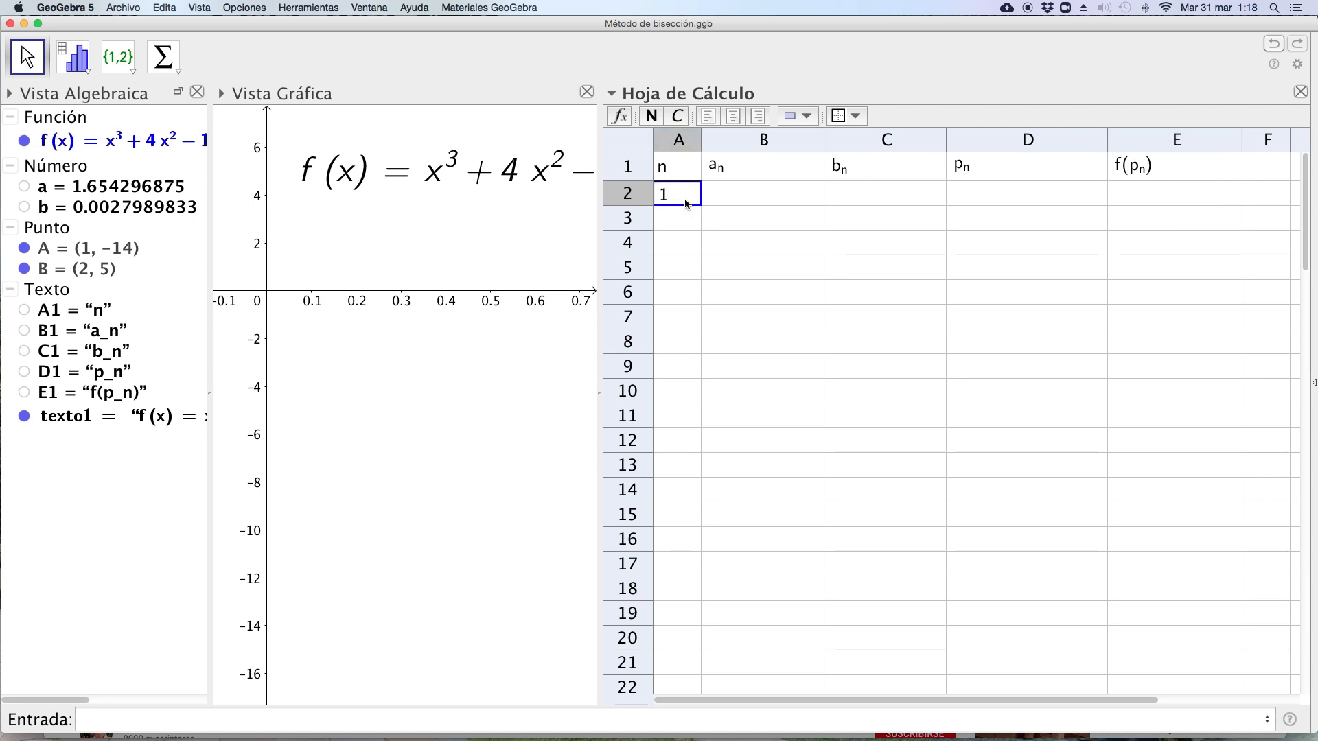
{"action": "left_click", "coordinate": [738, 200]}
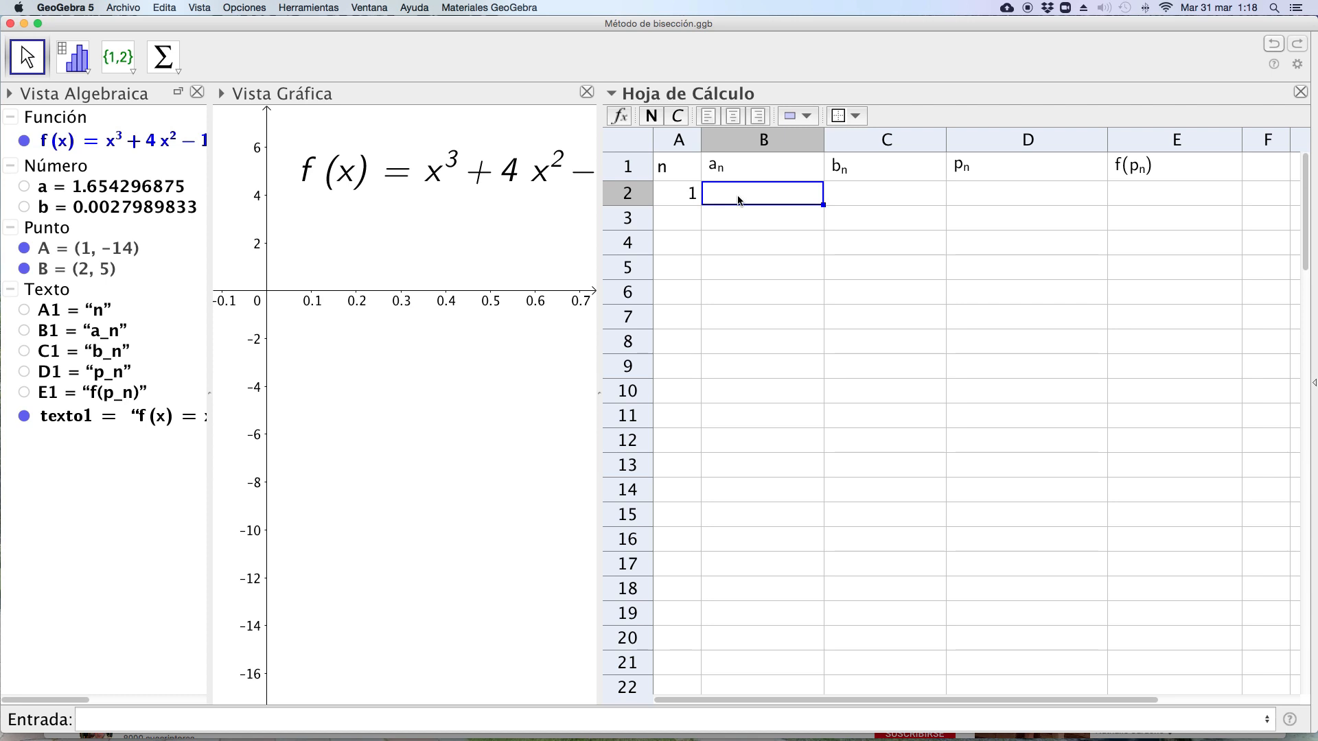
{"action": "type", "text": "1"}
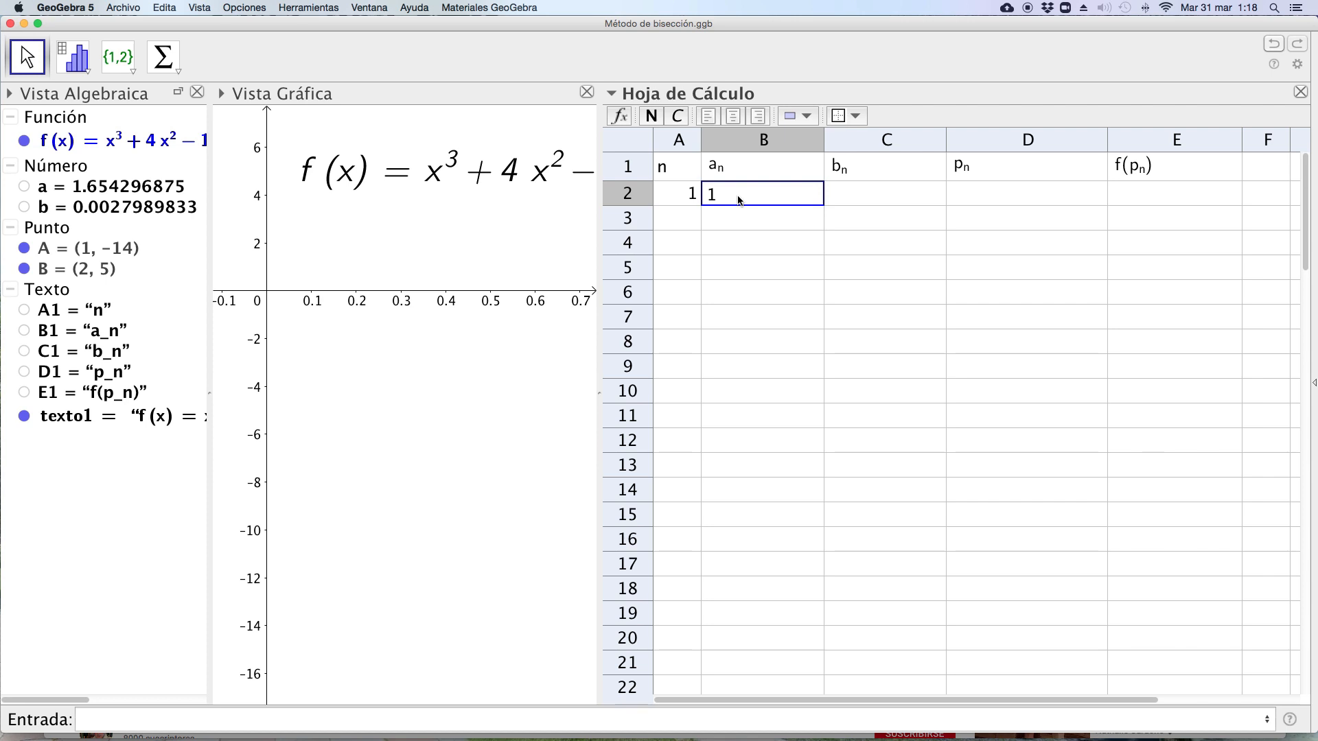
{"action": "left_click", "coordinate": [858, 196]}
{"action": "type", "text": "2"}
{"action": "key", "text": "Return"}
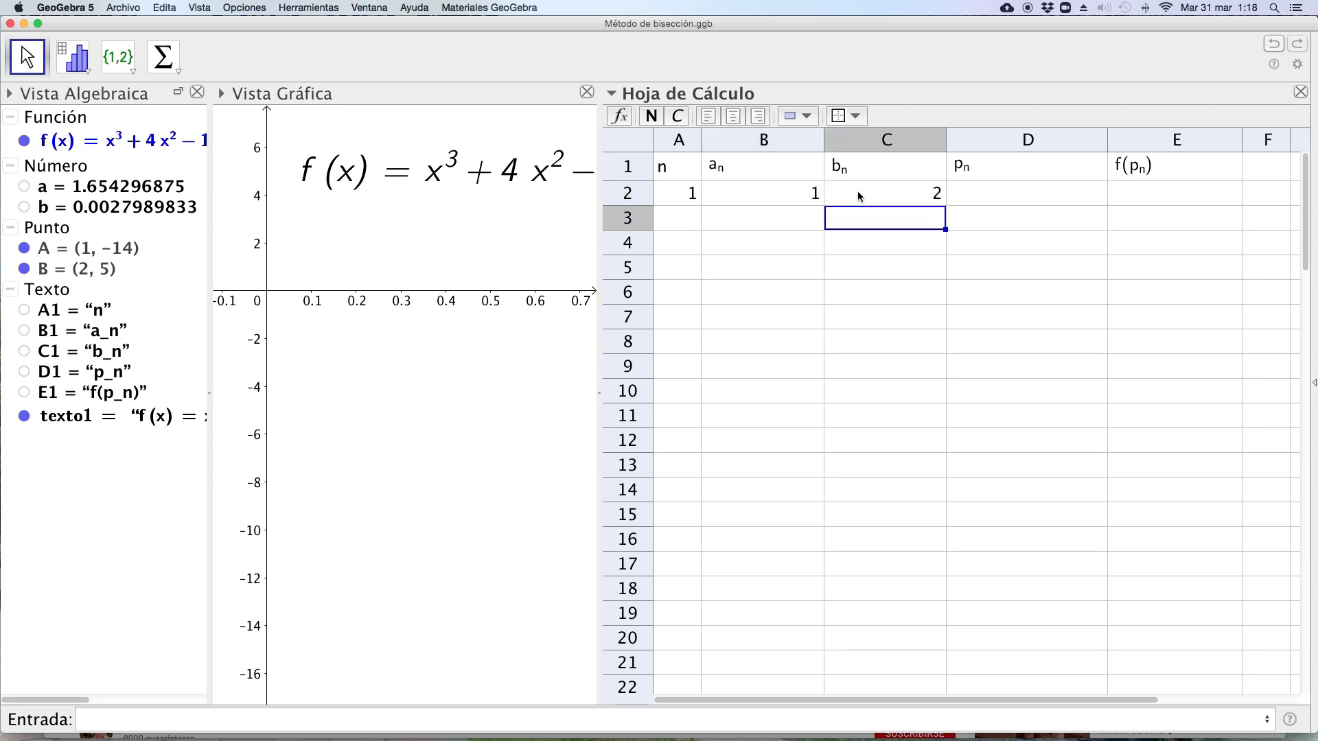
- Calculate the interval's midpoint in cell D2 with the formula =(B2 + C2)/2
{"action": "left_click", "coordinate": [979, 201]}
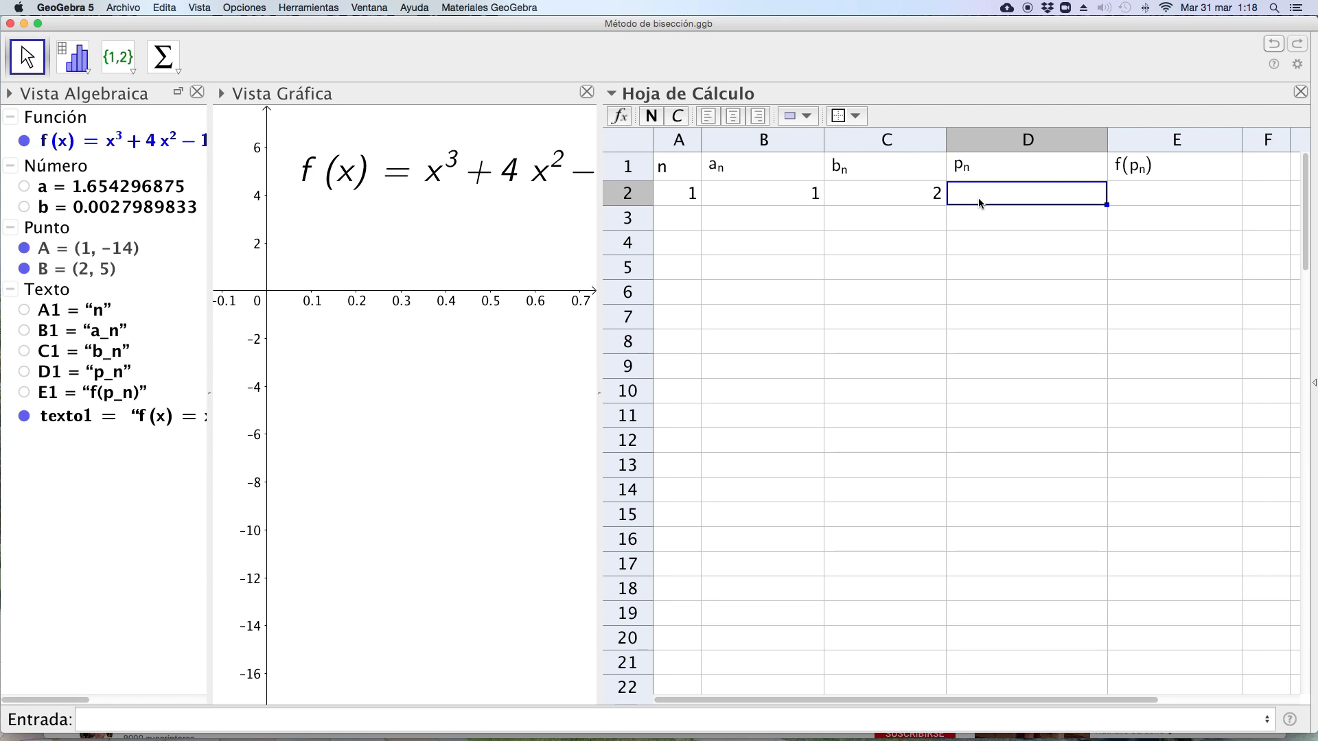
{"action": "type", "text": "="}
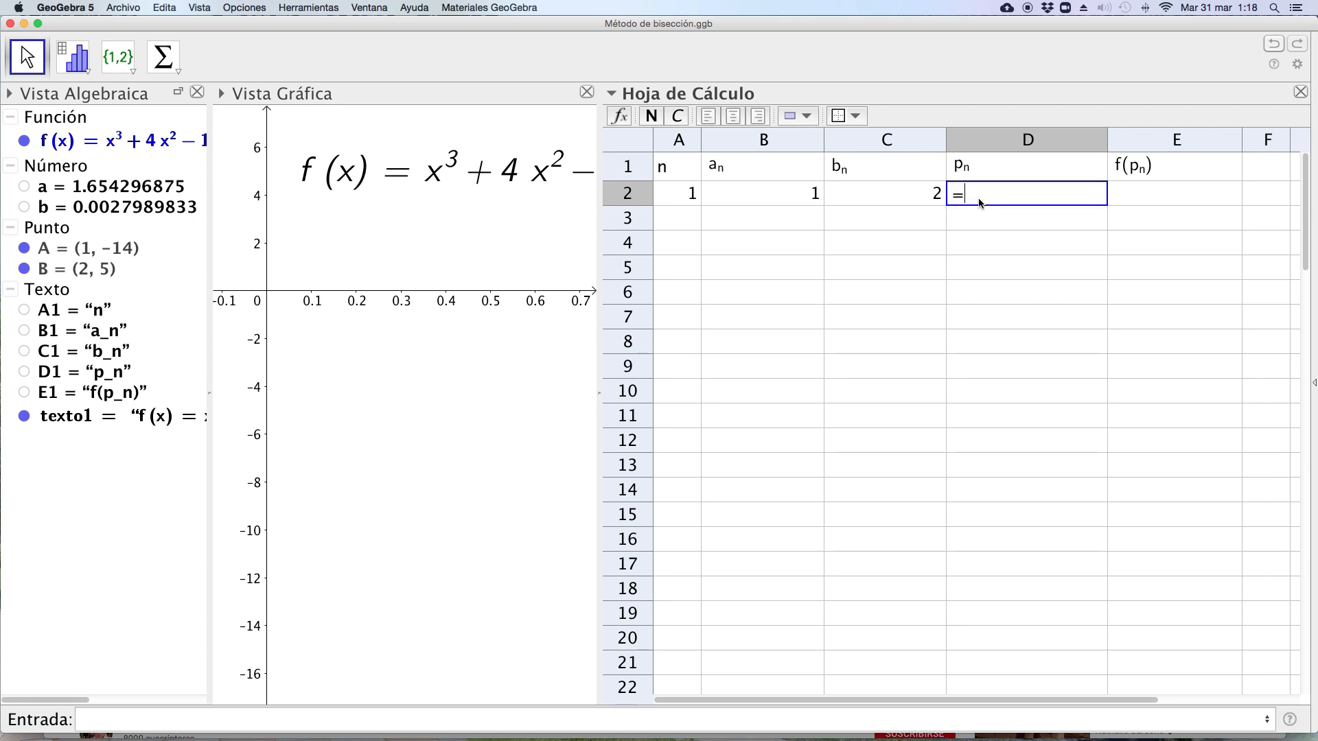
{"action": "type", "text": "("}
{"action": "left_click", "coordinate": [804, 191]}
{"action": "type", "text": "+"}
{"action": "left_click", "coordinate": [888, 198]}
{"action": "left_click", "coordinate": [1061, 195]}
{"action": "type", "text": "/2"}
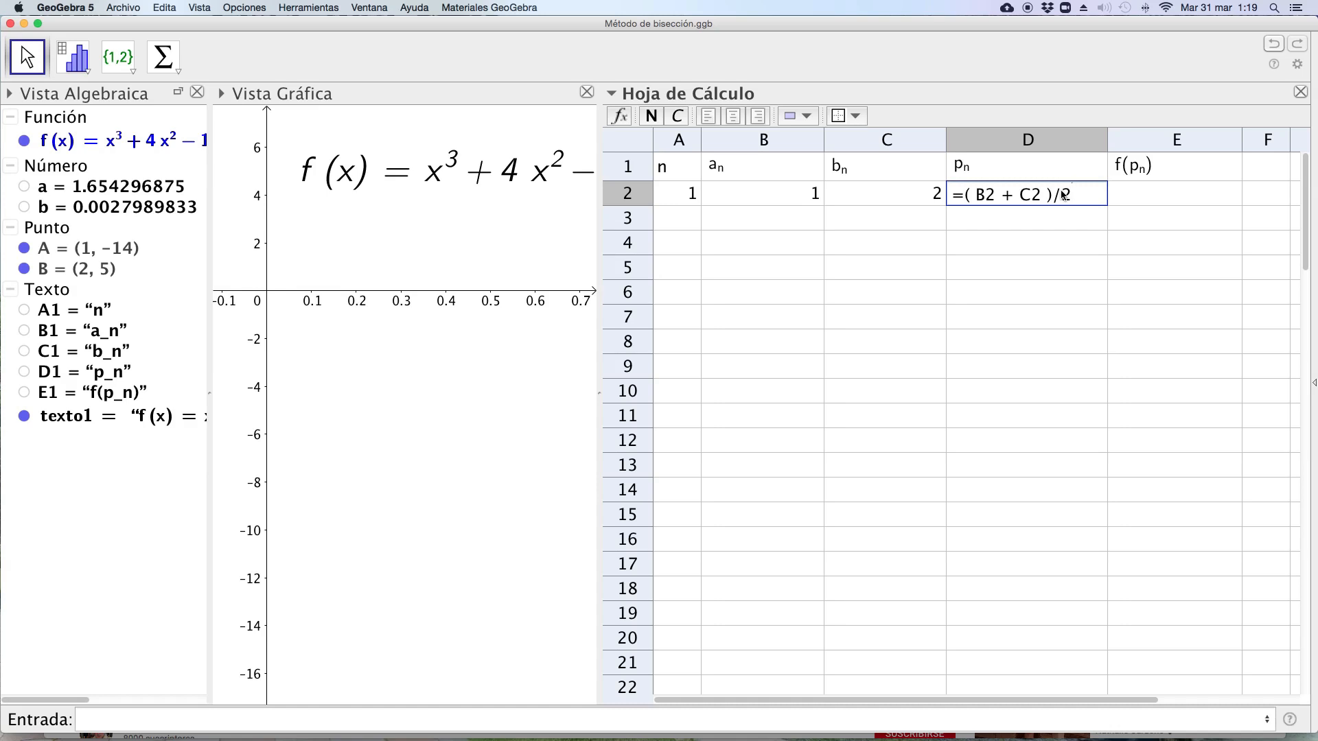
{"action": "key", "text": "Return"}
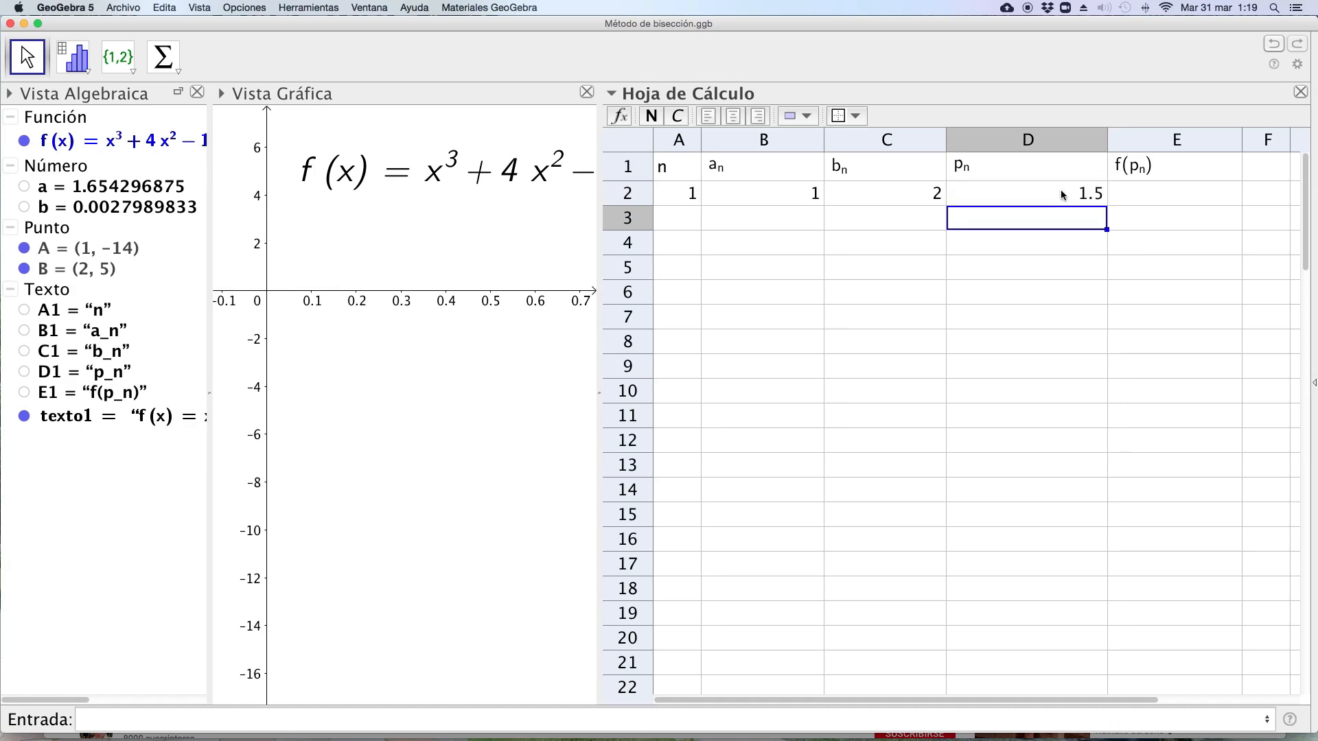
- Evaluate the function at the midpoint in cell E2 with the formula =f(D2)
{"action": "left_click", "coordinate": [1152, 193]}
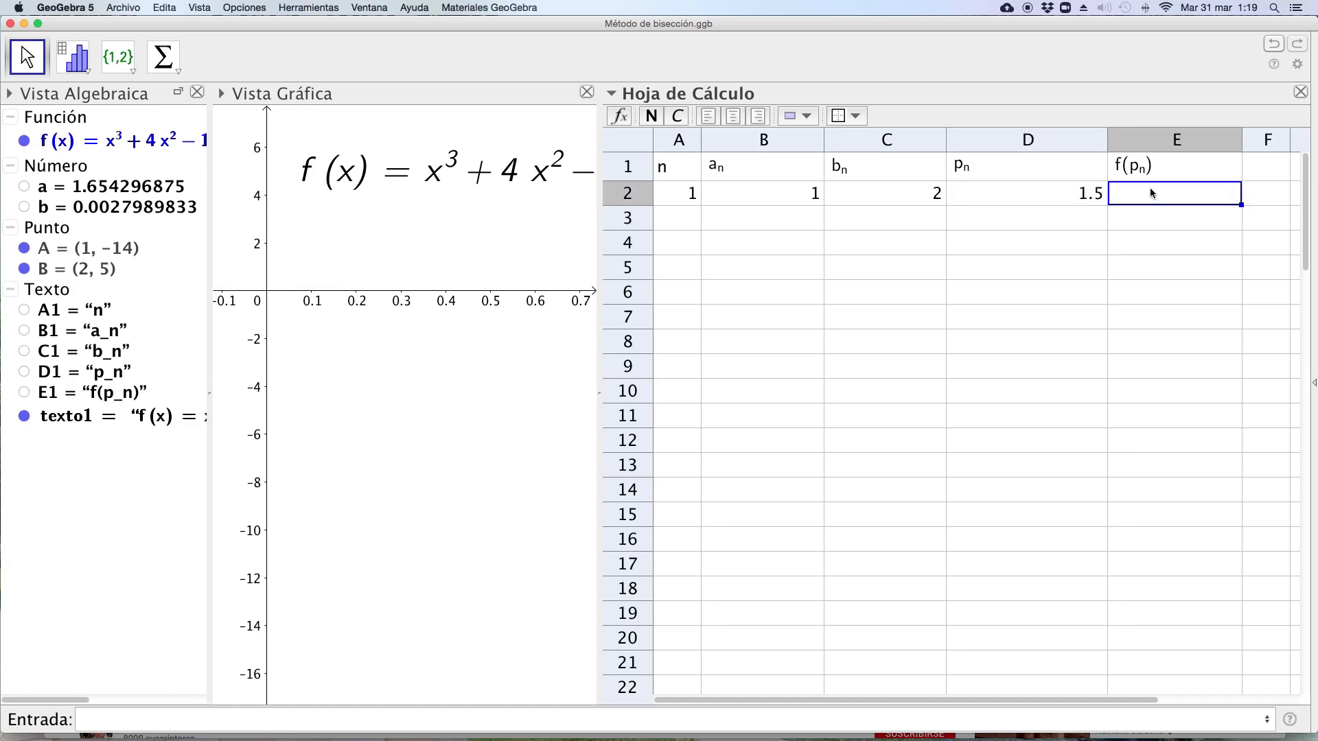
{"action": "type", "text": "=f("}
{"action": "left_click", "coordinate": [1092, 195]}
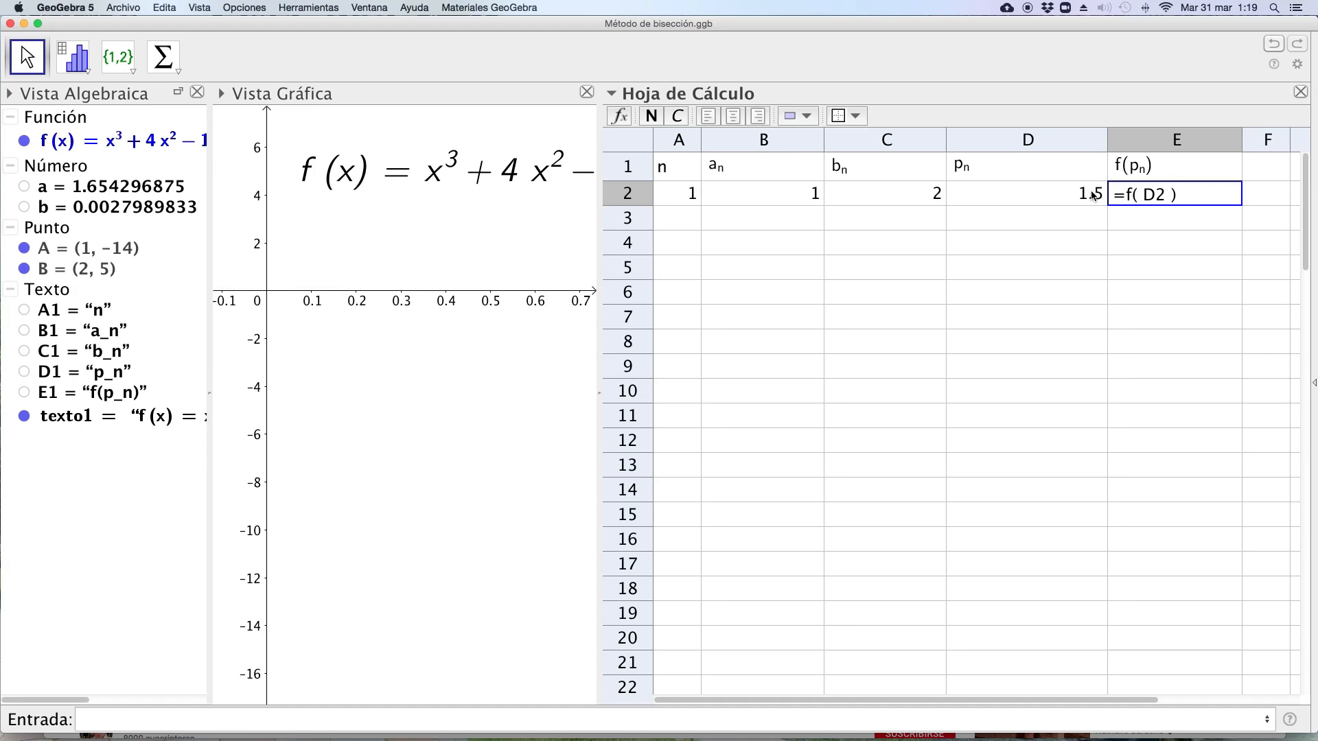
{"action": "key", "text": "Return"}
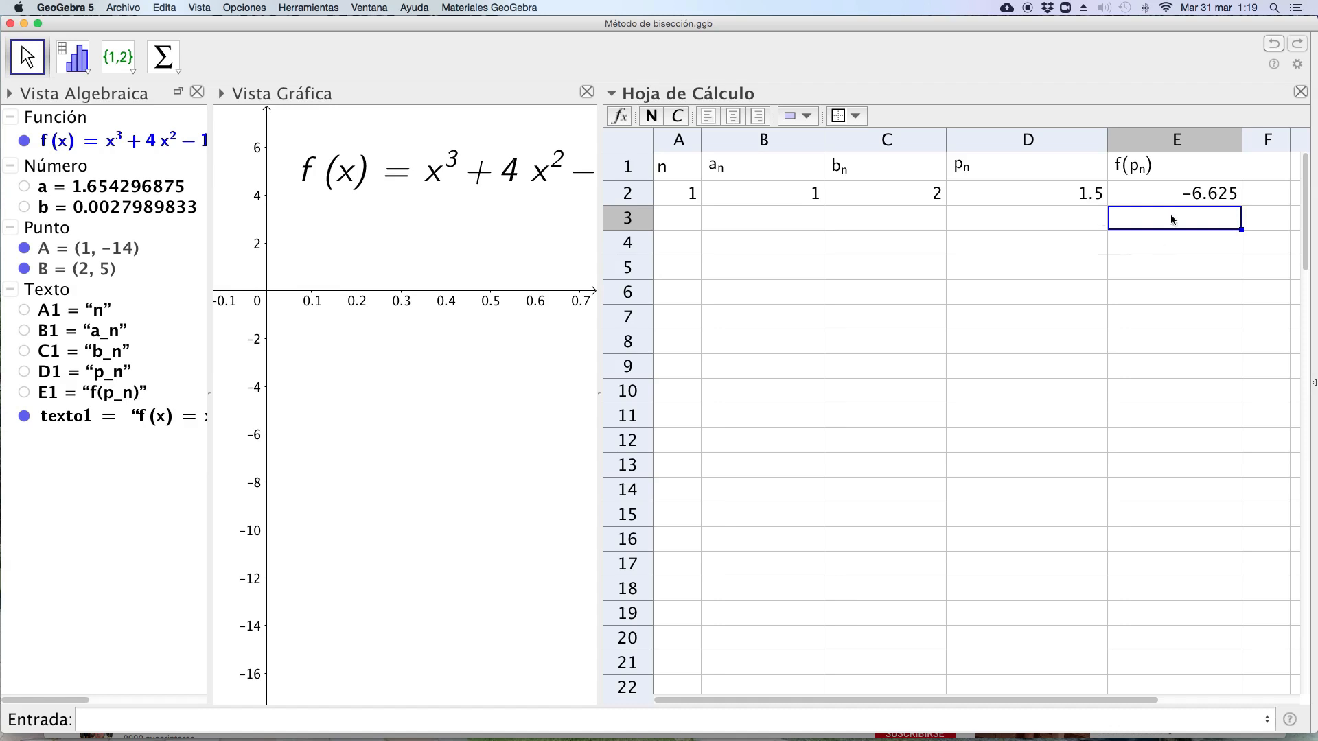
- Set up the second iteration's interval in row 3: n 2, a_n as =D2 and b_n as =C2
{"action": "left_click", "coordinate": [679, 222]}
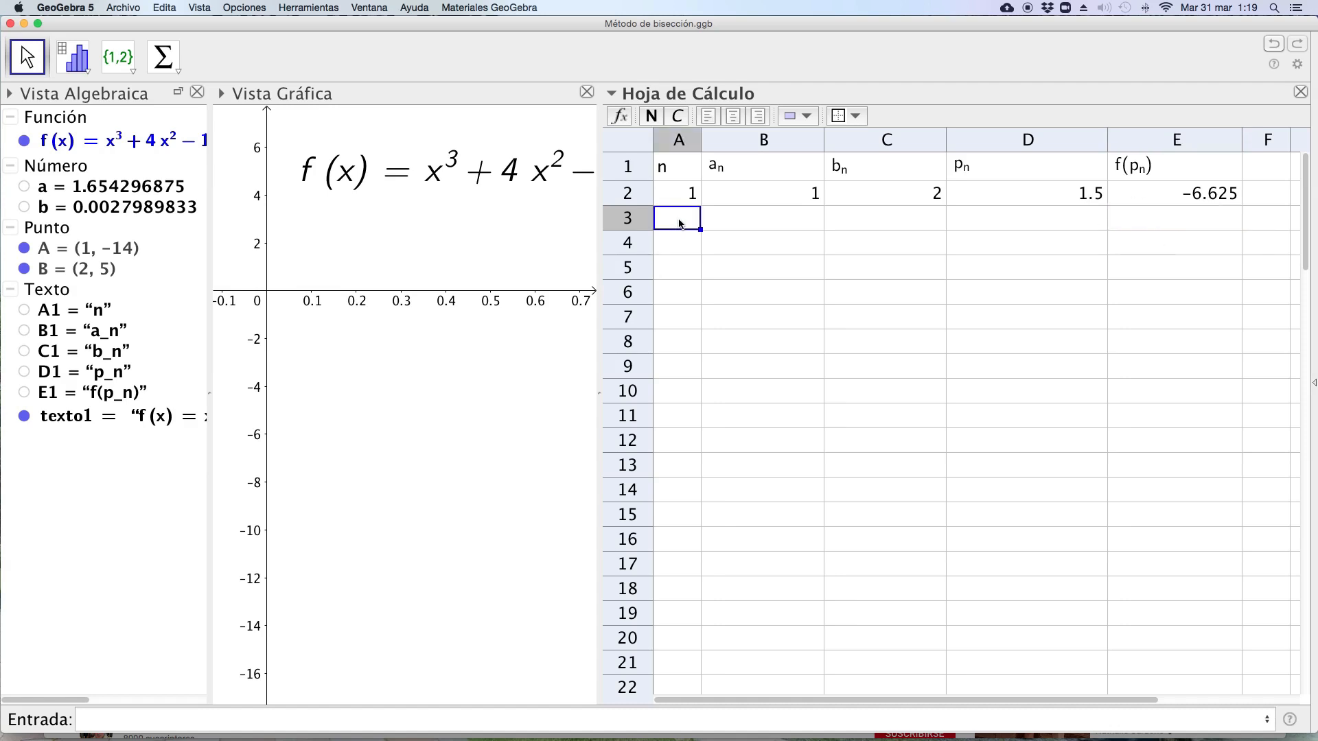
{"action": "type", "text": "2"}
{"action": "left_click", "coordinate": [801, 230]}
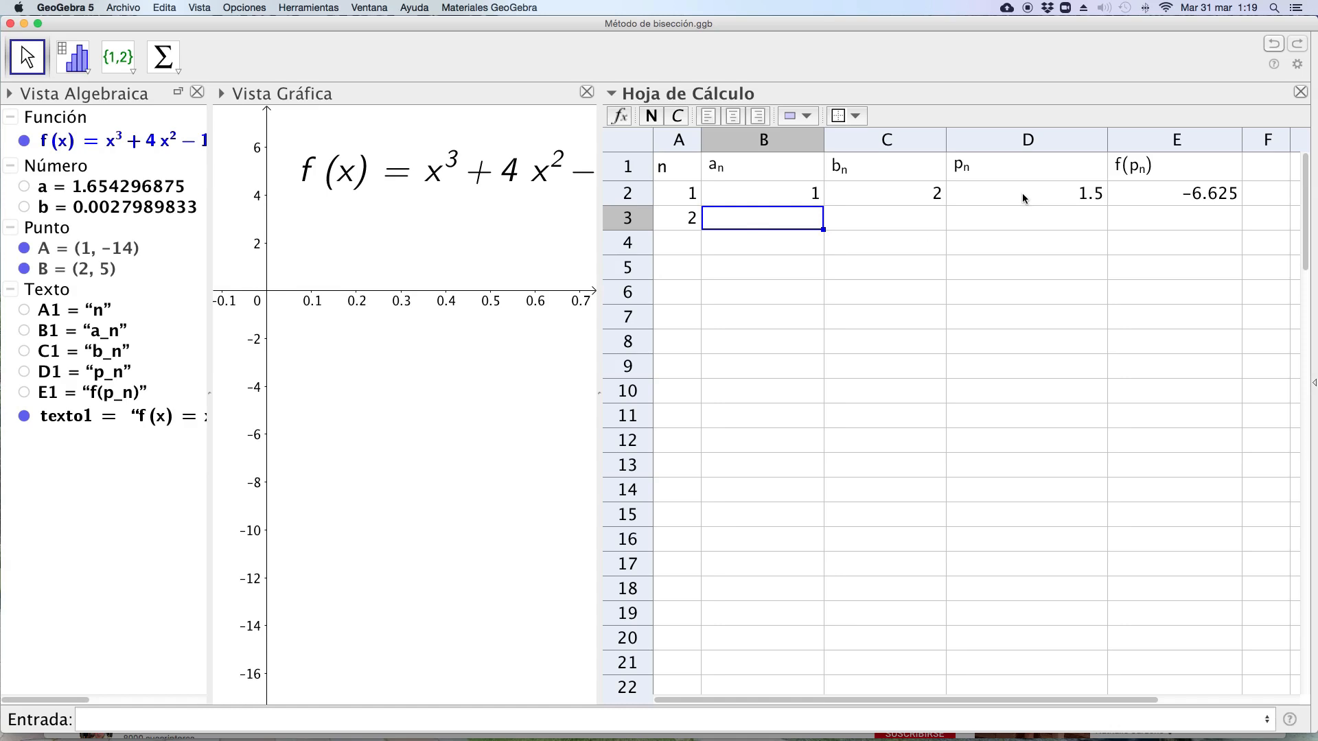
{"action": "type", "text": "="}
{"action": "left_click", "coordinate": [1057, 193]}
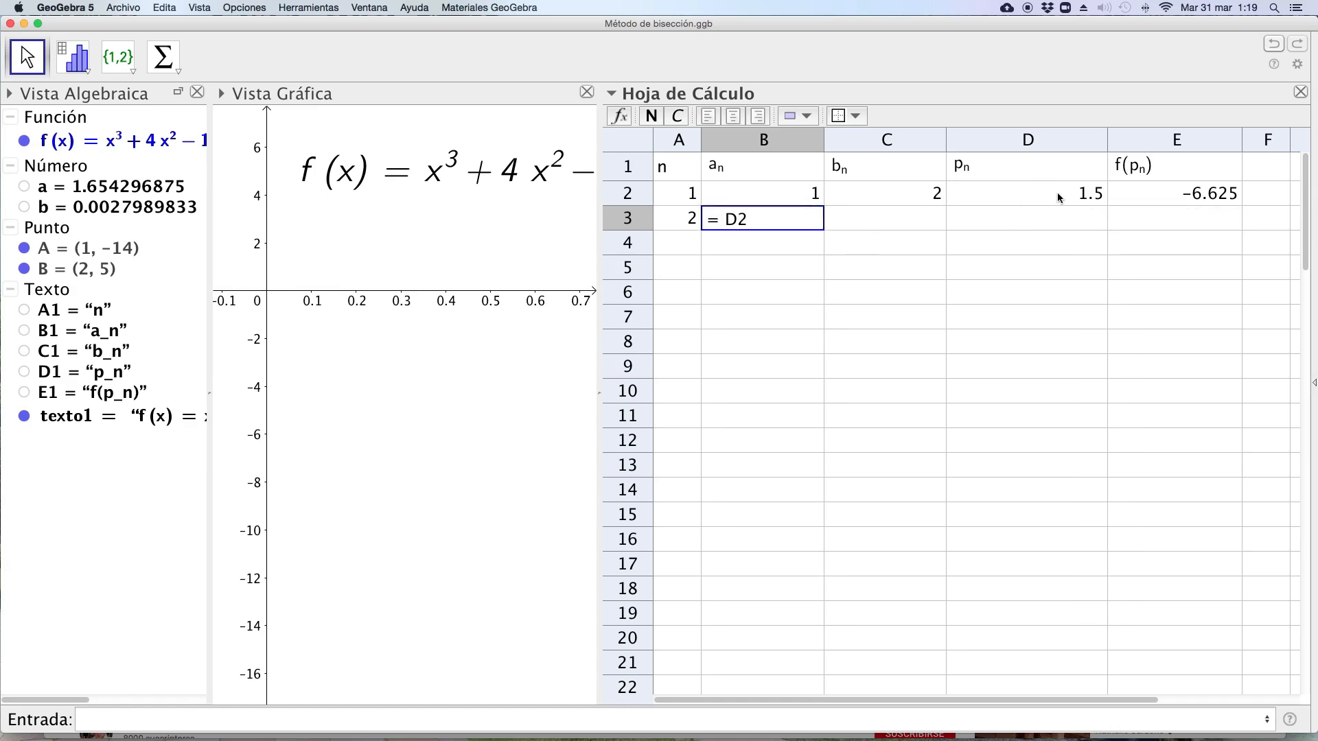
{"action": "key", "text": "Return"}
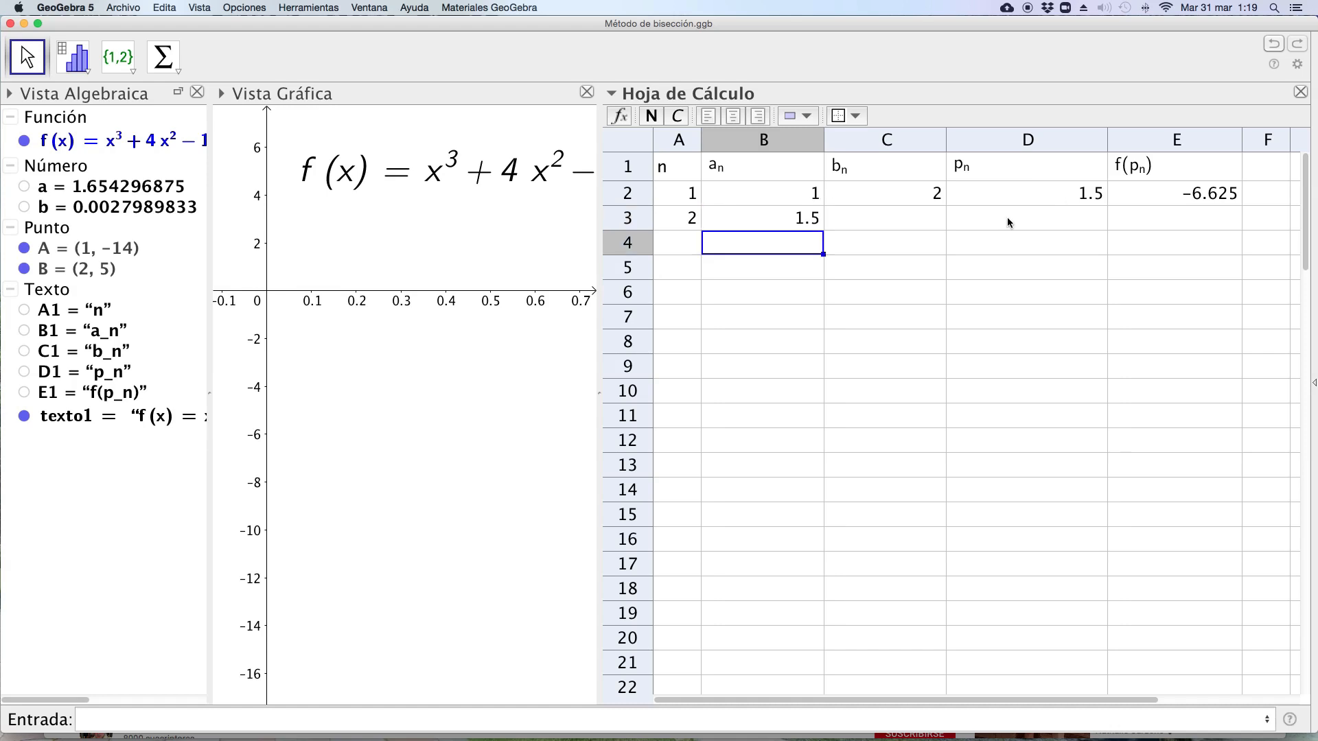
{"action": "left_click", "coordinate": [921, 225]}
{"action": "type", "text": "="}
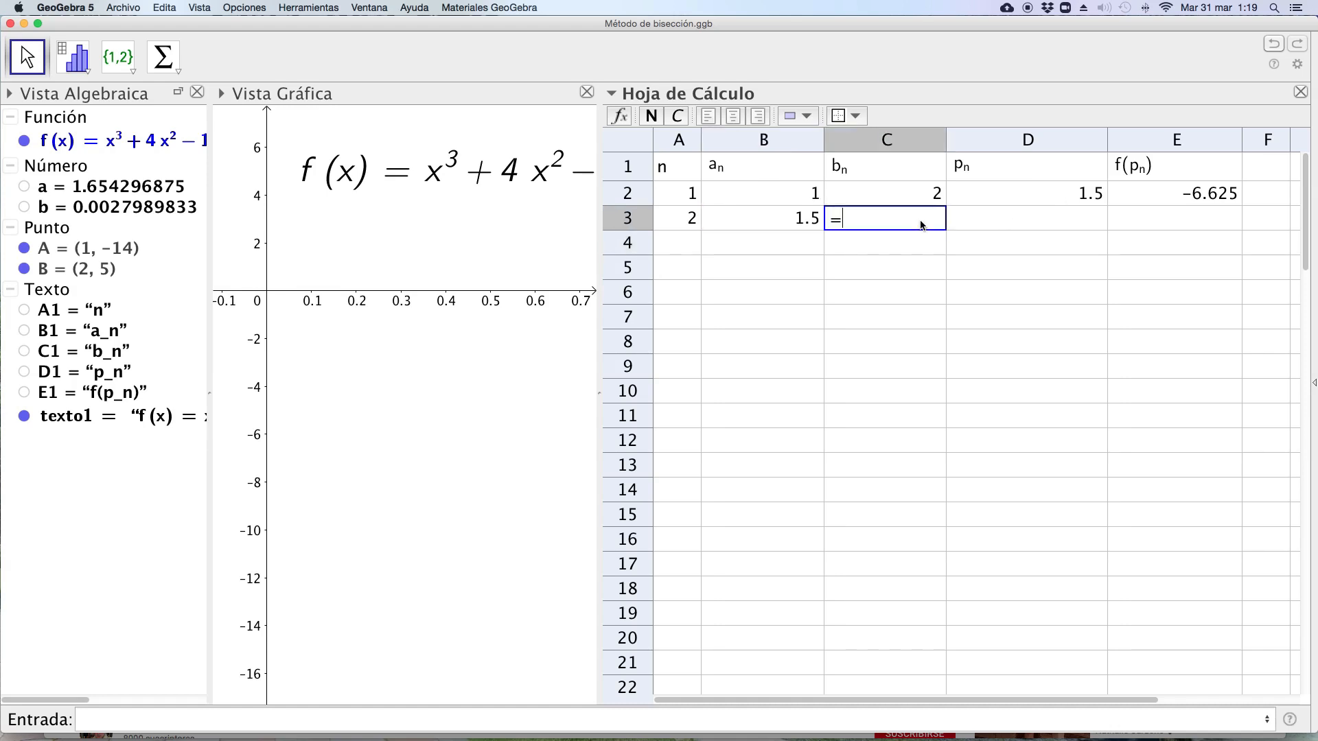
{"action": "left_click", "coordinate": [929, 199]}
{"action": "key", "text": "Return"}
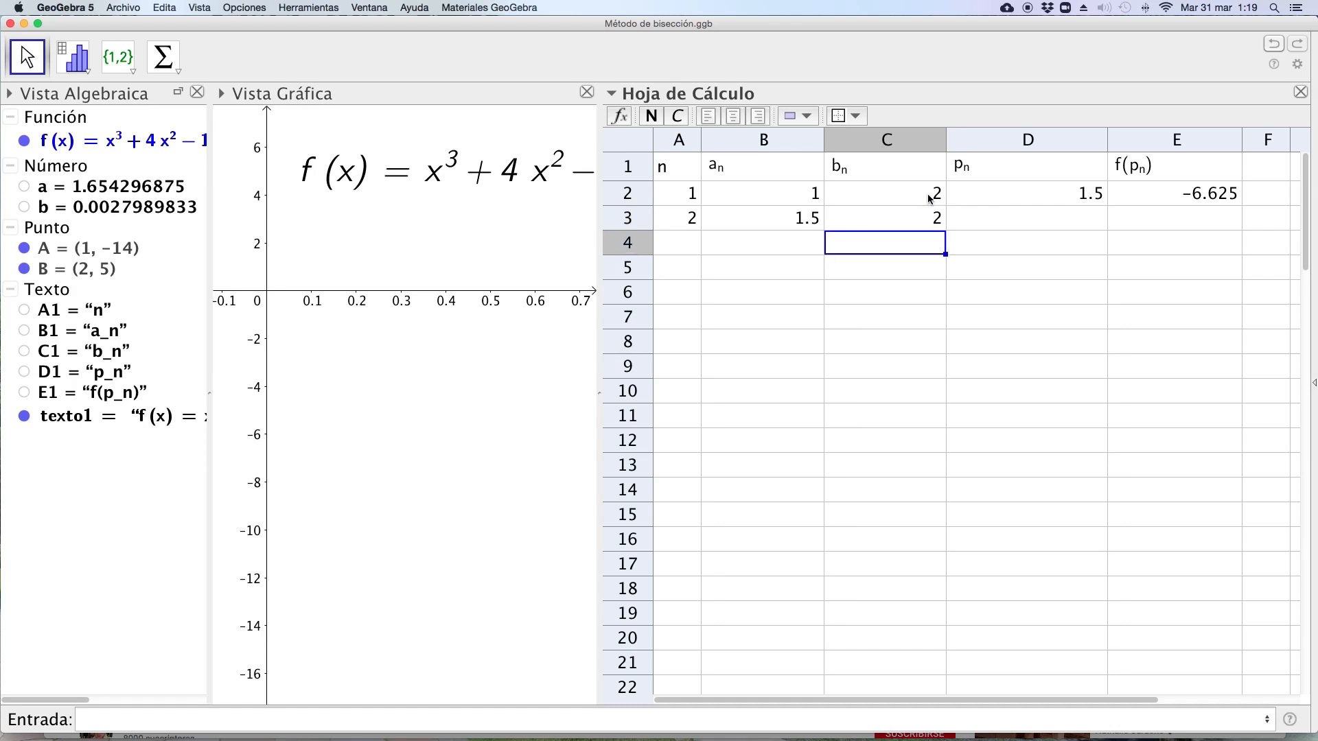
- Copy the midpoint and function value formulas from D2 and E2 down to row 3
{"action": "left_click", "coordinate": [1063, 199]}
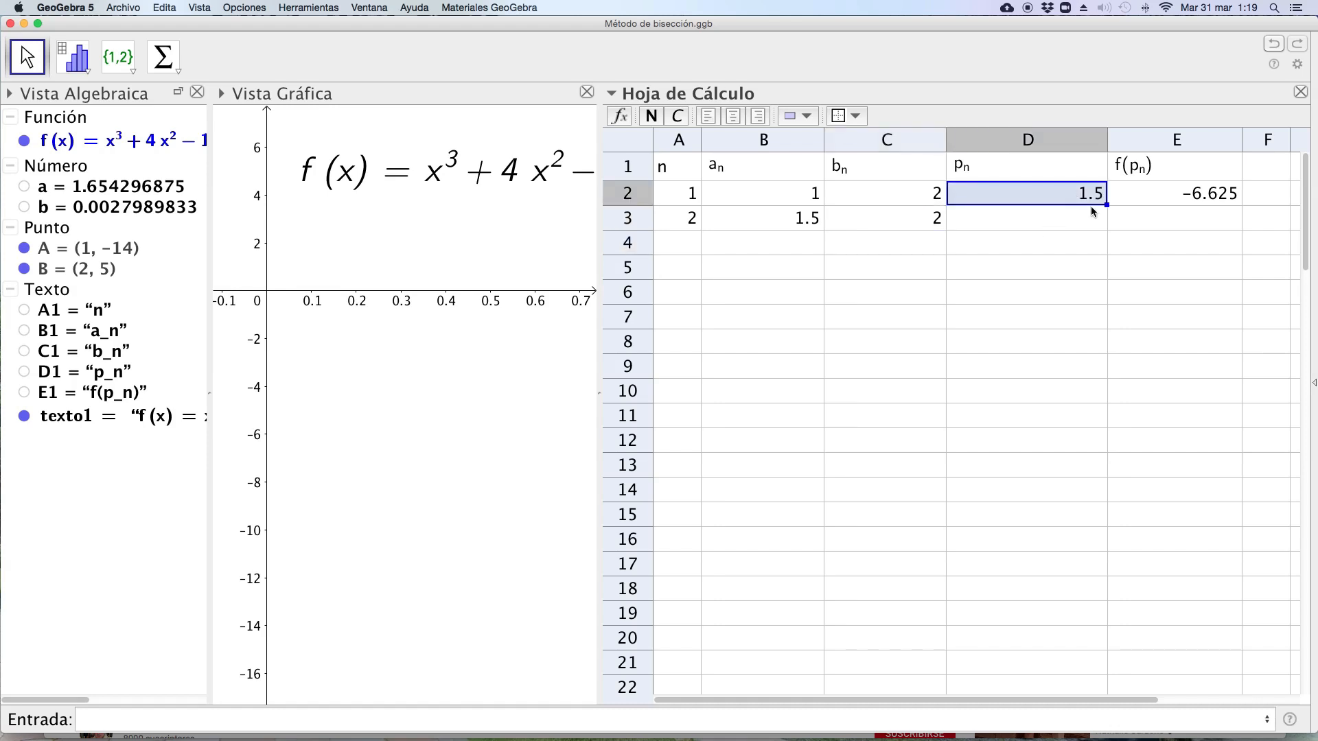
{"action": "left_click_drag", "start_coordinate": [1107, 206], "coordinate": [1094, 221]}
{"action": "left_click", "coordinate": [1225, 201]}
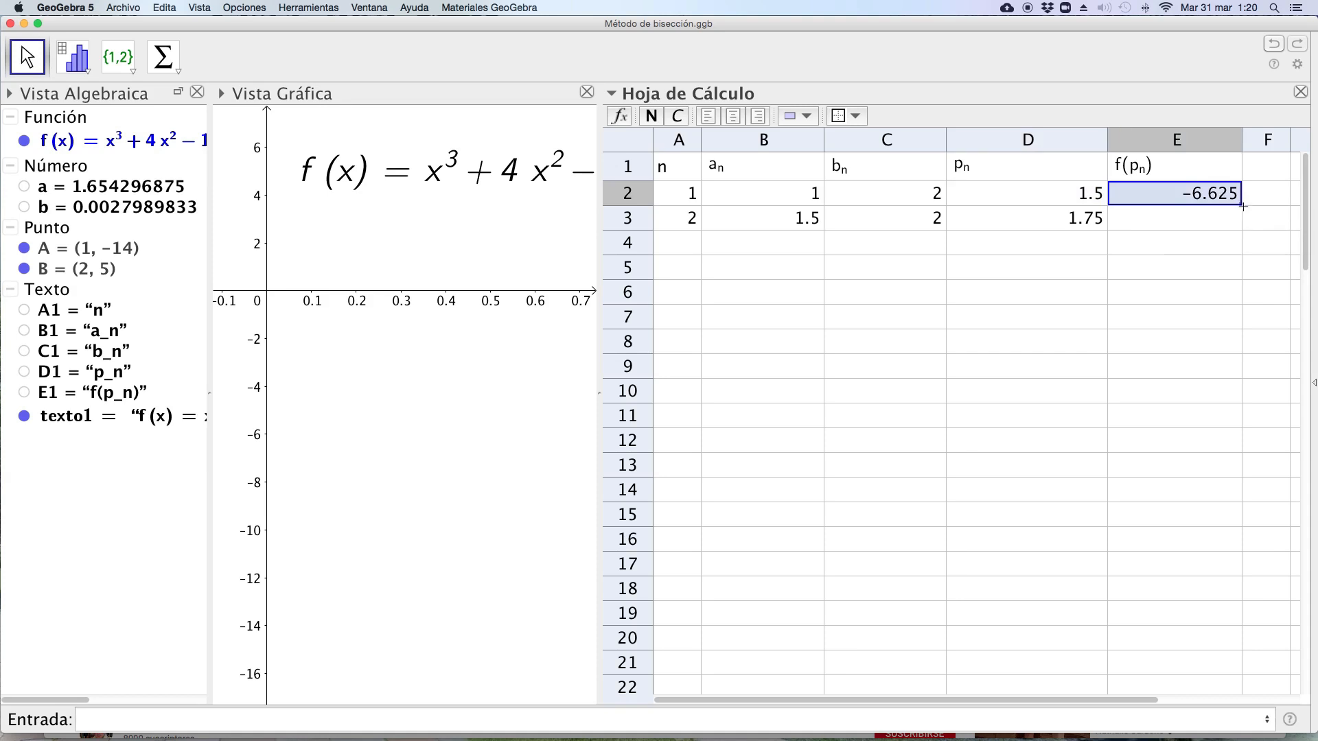
{"action": "left_click_drag", "start_coordinate": [1242, 206], "coordinate": [1215, 223]}
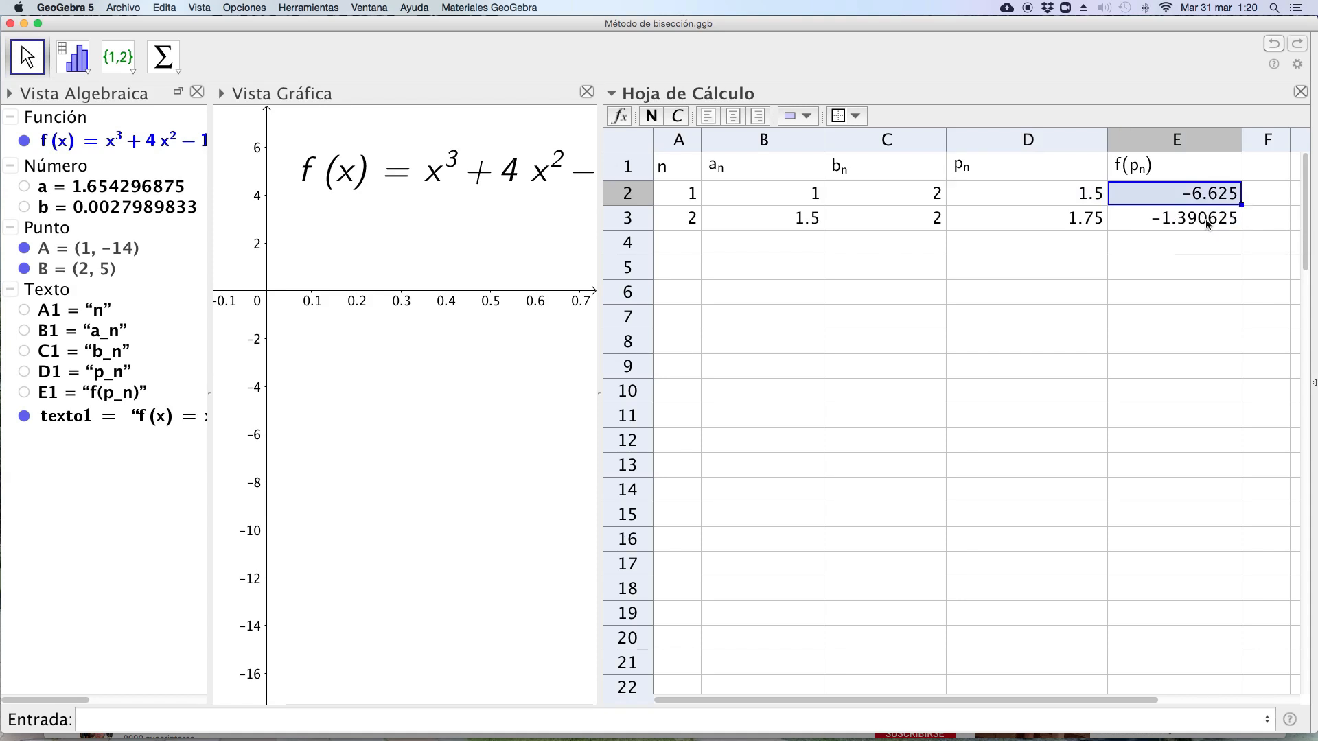
- Set up the third iteration's interval in row 4: n 3, a_n as =D3 and b_n as =C3
{"action": "left_click", "coordinate": [683, 245]}
{"action": "type", "text": "3"}
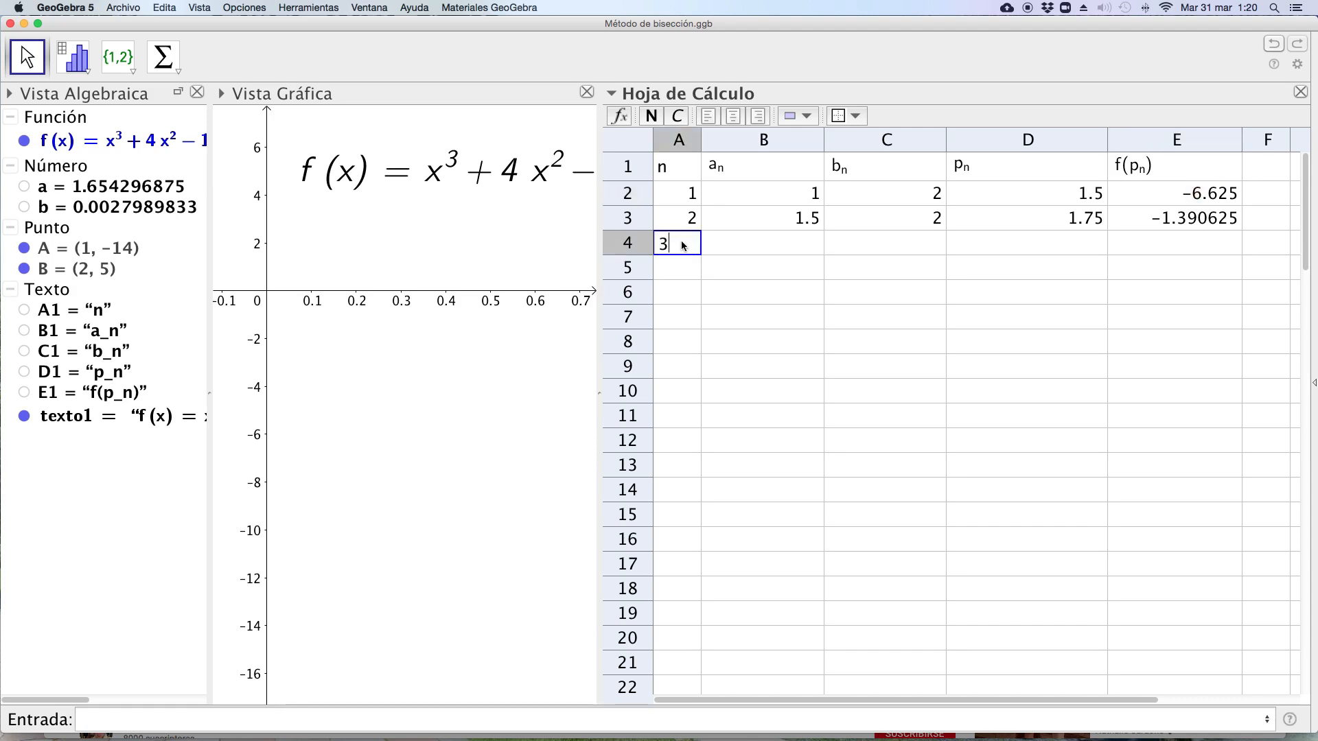
{"action": "left_click", "coordinate": [758, 240]}
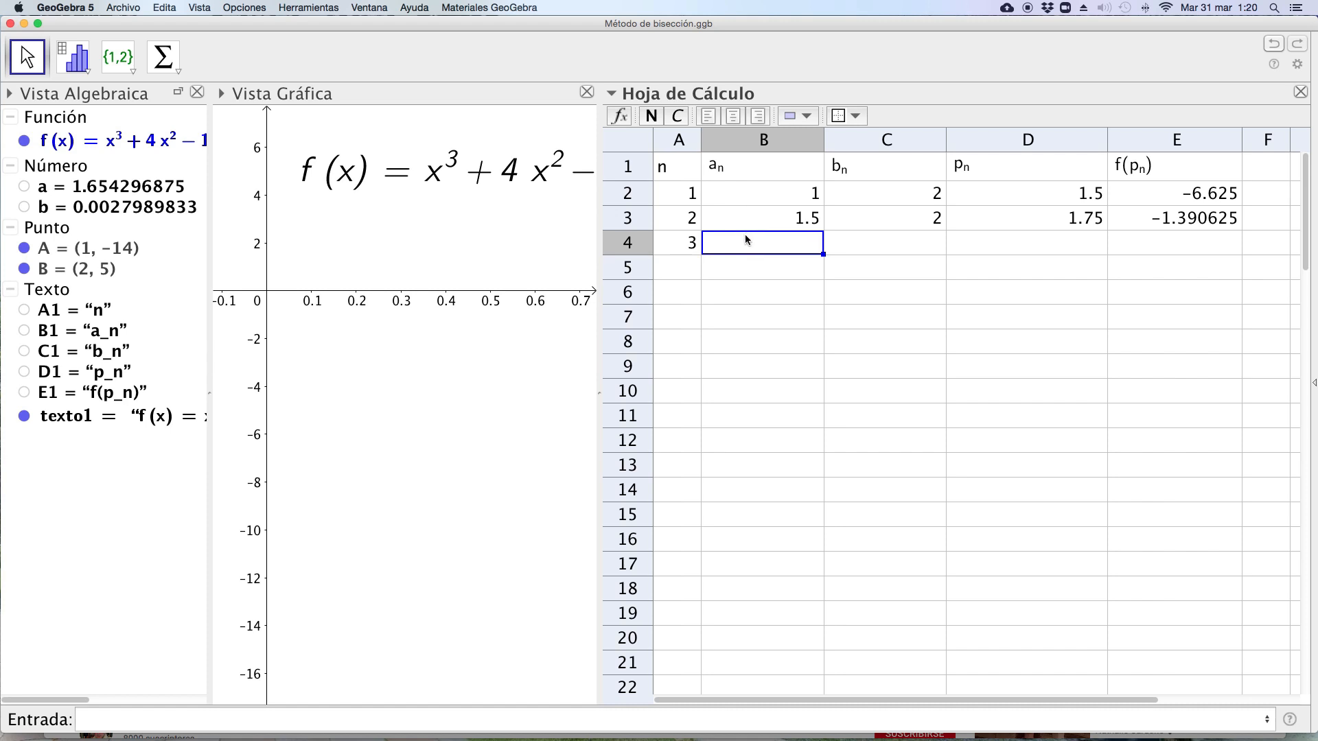
{"action": "type", "text": "="}
{"action": "left_click", "coordinate": [1052, 221]}
{"action": "key", "text": "Return"}
{"action": "left_click", "coordinate": [901, 250]}
{"action": "type", "text": "="}
{"action": "left_click", "coordinate": [915, 223]}
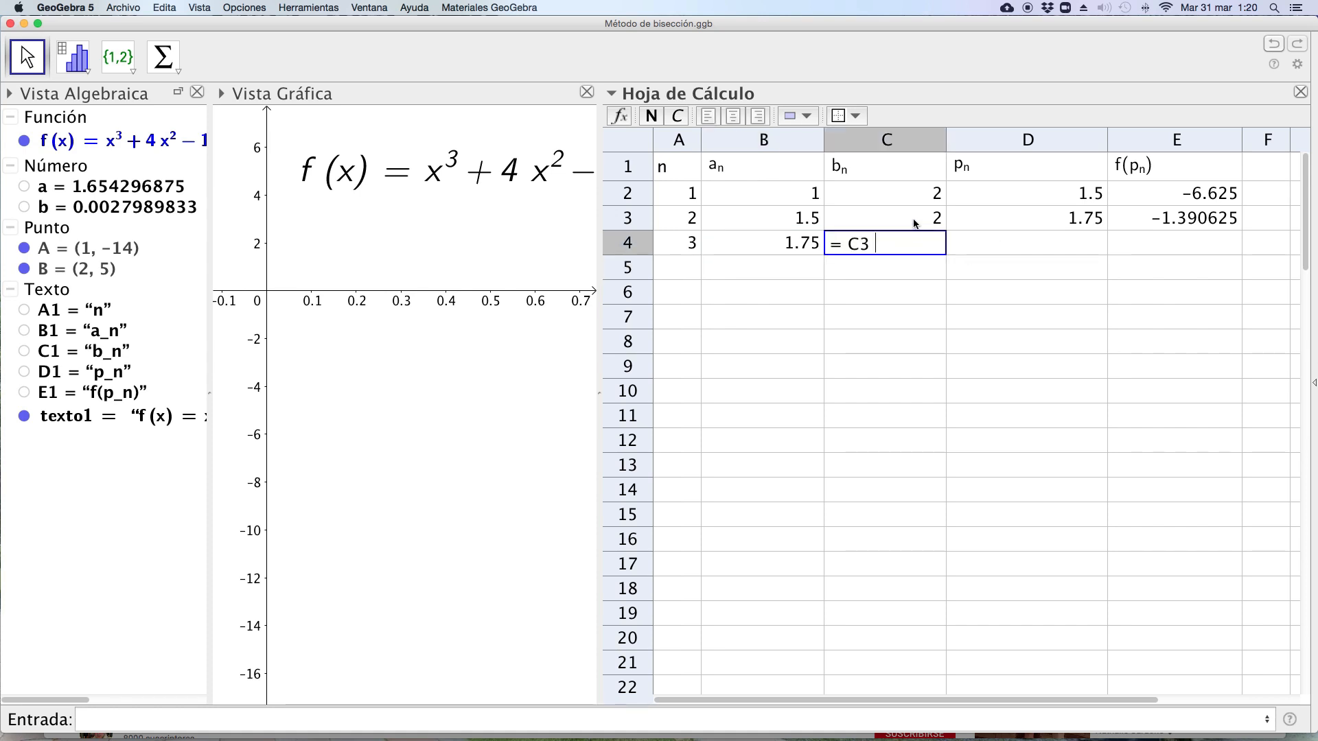
{"action": "key", "text": "Return"}
- Copy the midpoint and function value formulas from D3 and E3 down to row 4
{"action": "left_click", "coordinate": [1037, 216]}
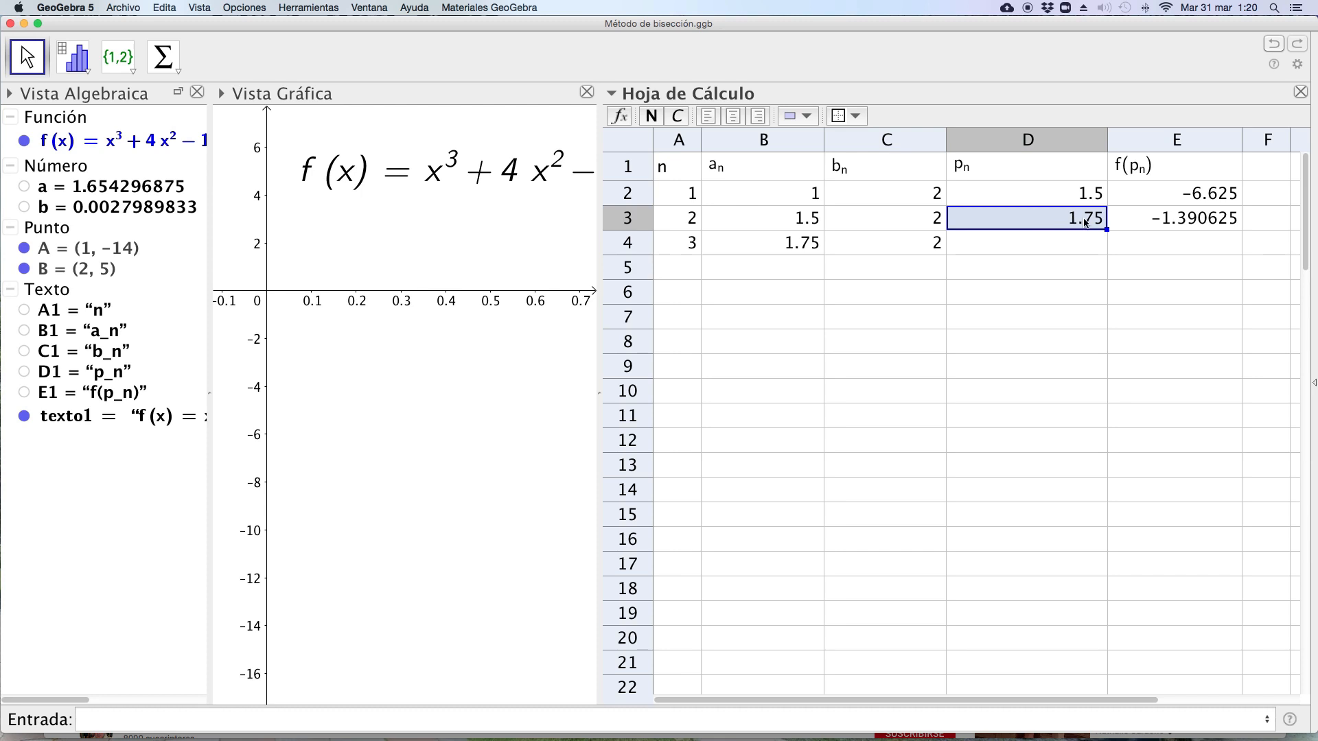
{"action": "left_click_drag", "start_coordinate": [1107, 230], "coordinate": [1105, 245]}
{"action": "left_click", "coordinate": [1192, 227]}
{"action": "left_click_drag", "start_coordinate": [1241, 229], "coordinate": [1241, 244]}
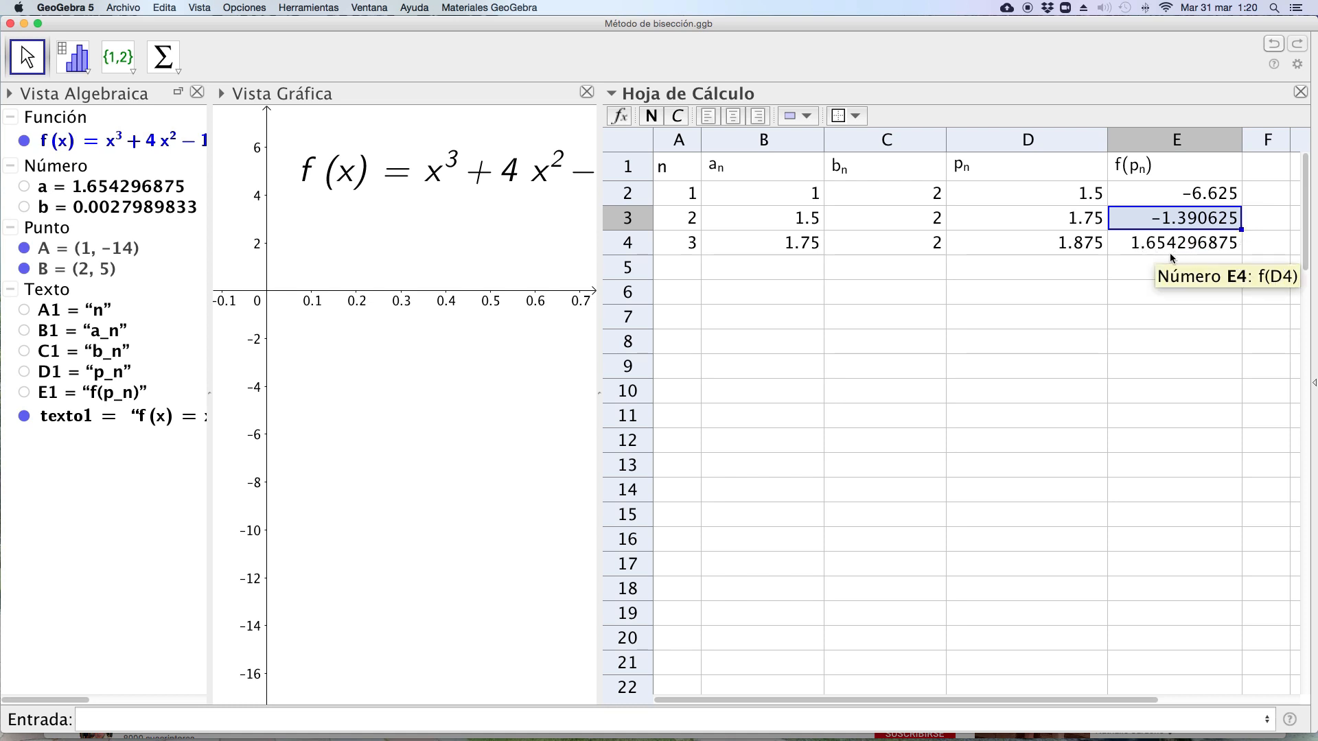
- Set up the fourth iteration's interval in row 5: n 4, b_n as =D4 and a_n as =B4
{"action": "left_click", "coordinate": [680, 267]}
{"action": "type", "text": "4"}
{"action": "left_click", "coordinate": [917, 267]}
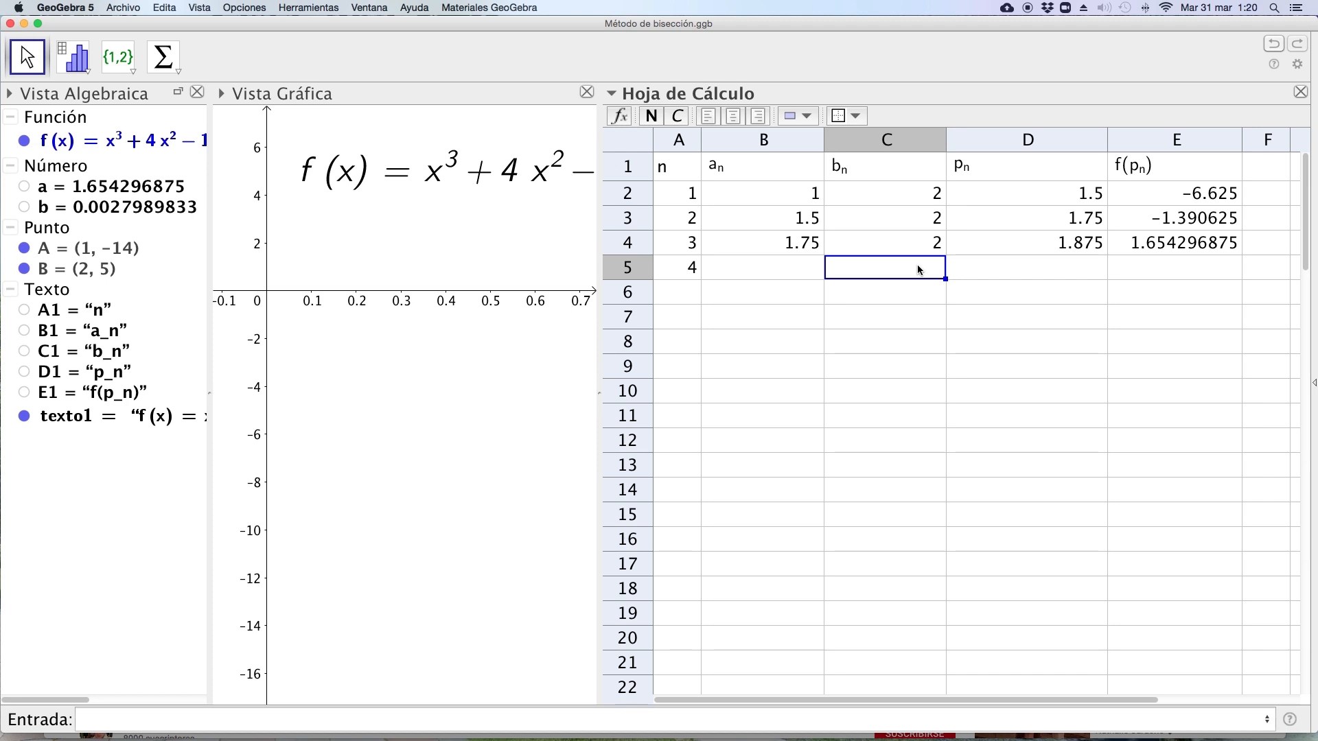
{"action": "type", "text": "="}
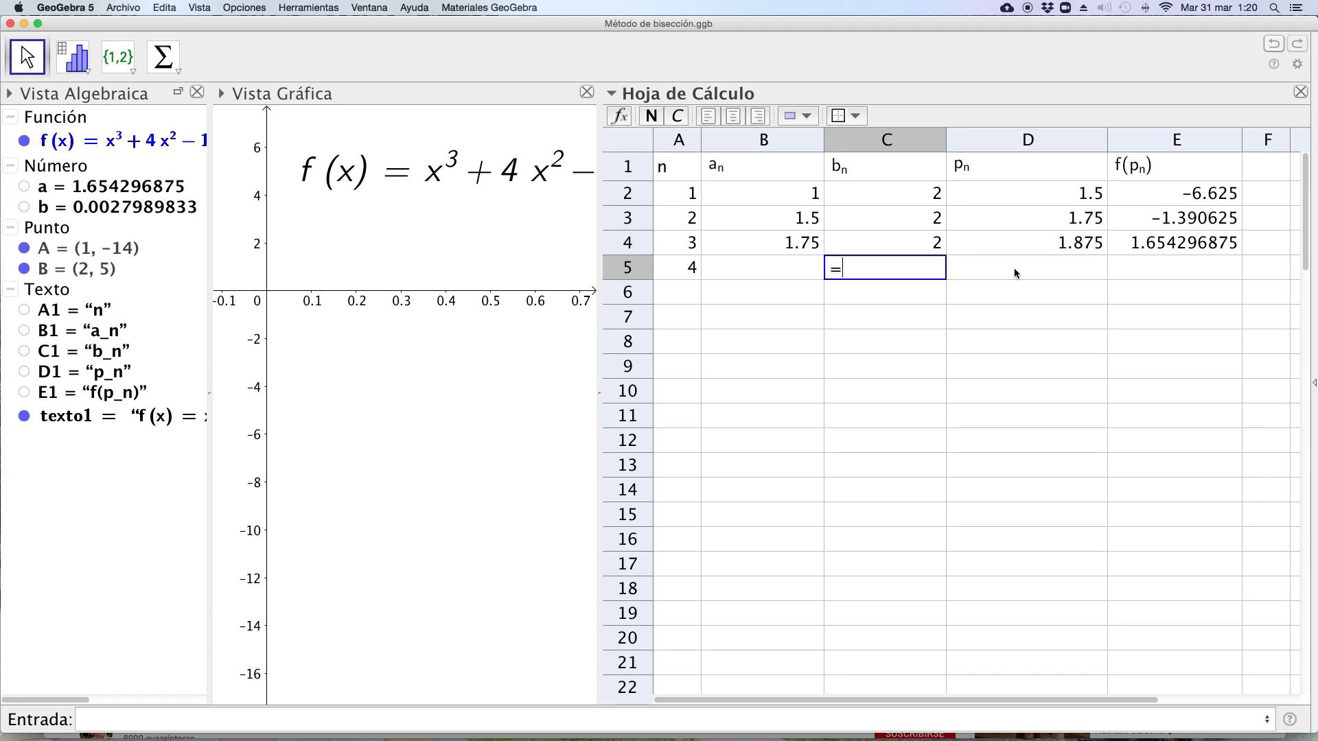
{"action": "left_click", "coordinate": [1069, 246]}
{"action": "key", "text": "Return"}
{"action": "left_click", "coordinate": [780, 263]}
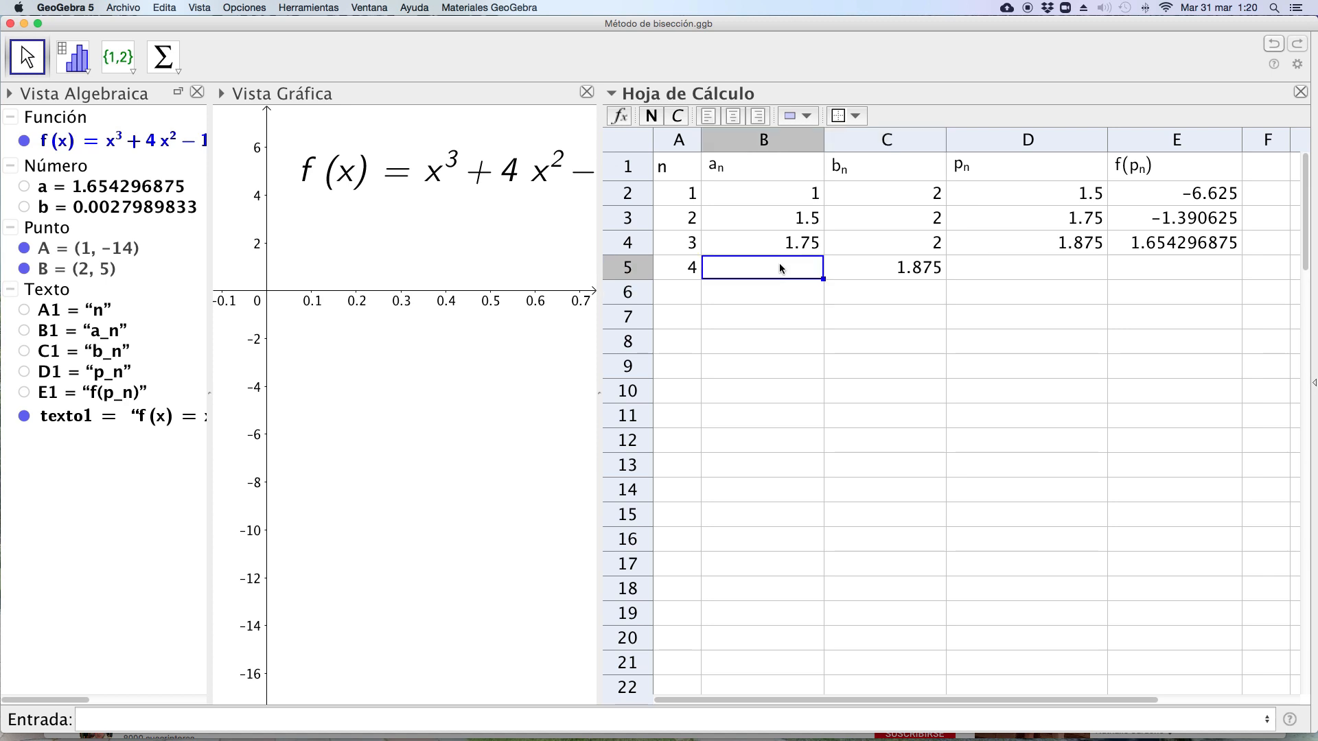
{"action": "type", "text": "="}
{"action": "left_click", "coordinate": [789, 245]}
{"action": "key", "text": "Return"}
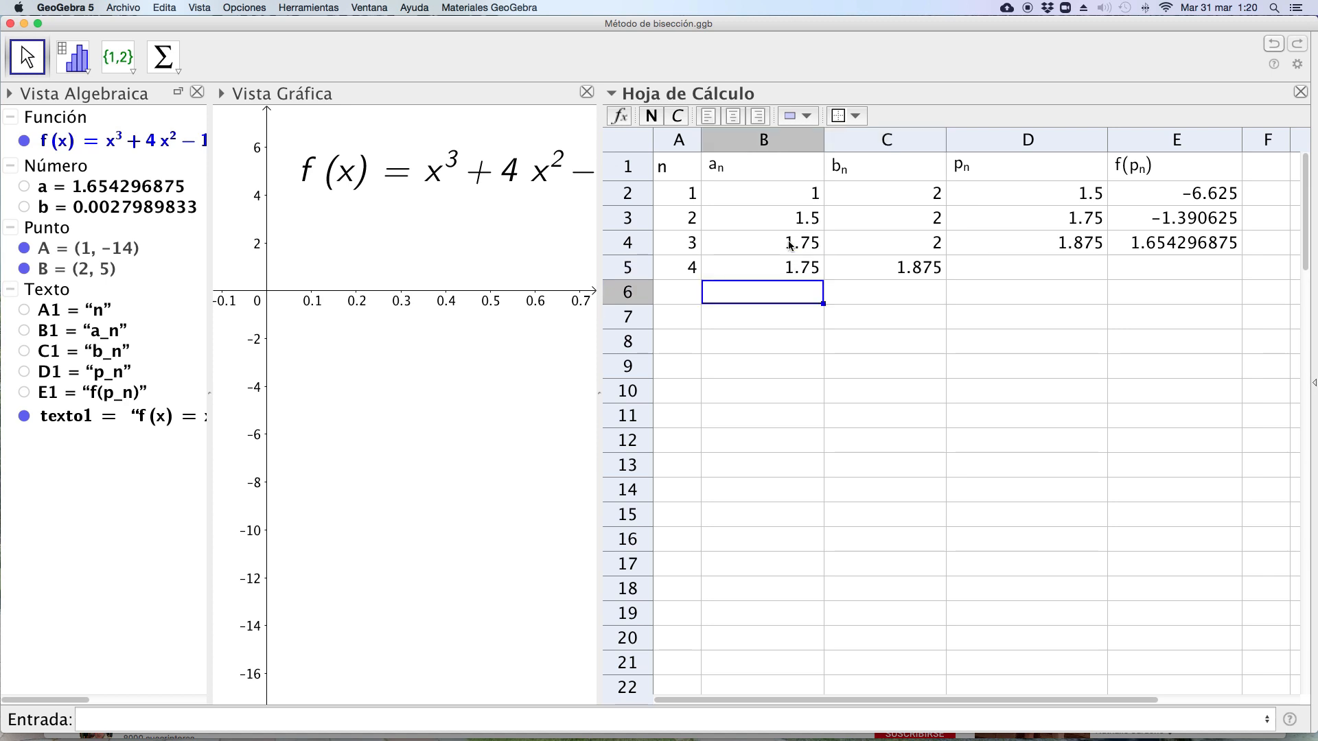
{"action": "left_click", "coordinate": [1061, 249]}
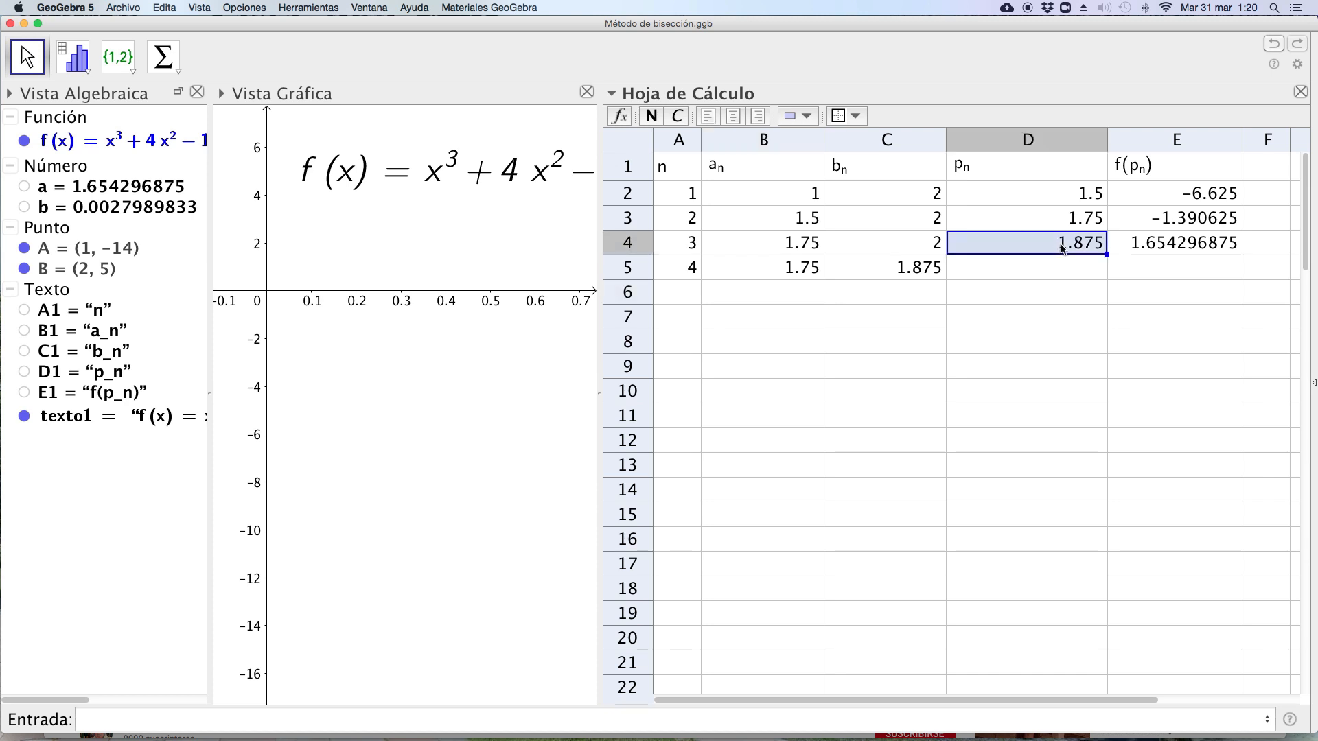
{"action": "double_click", "coordinate": [1105, 252]}
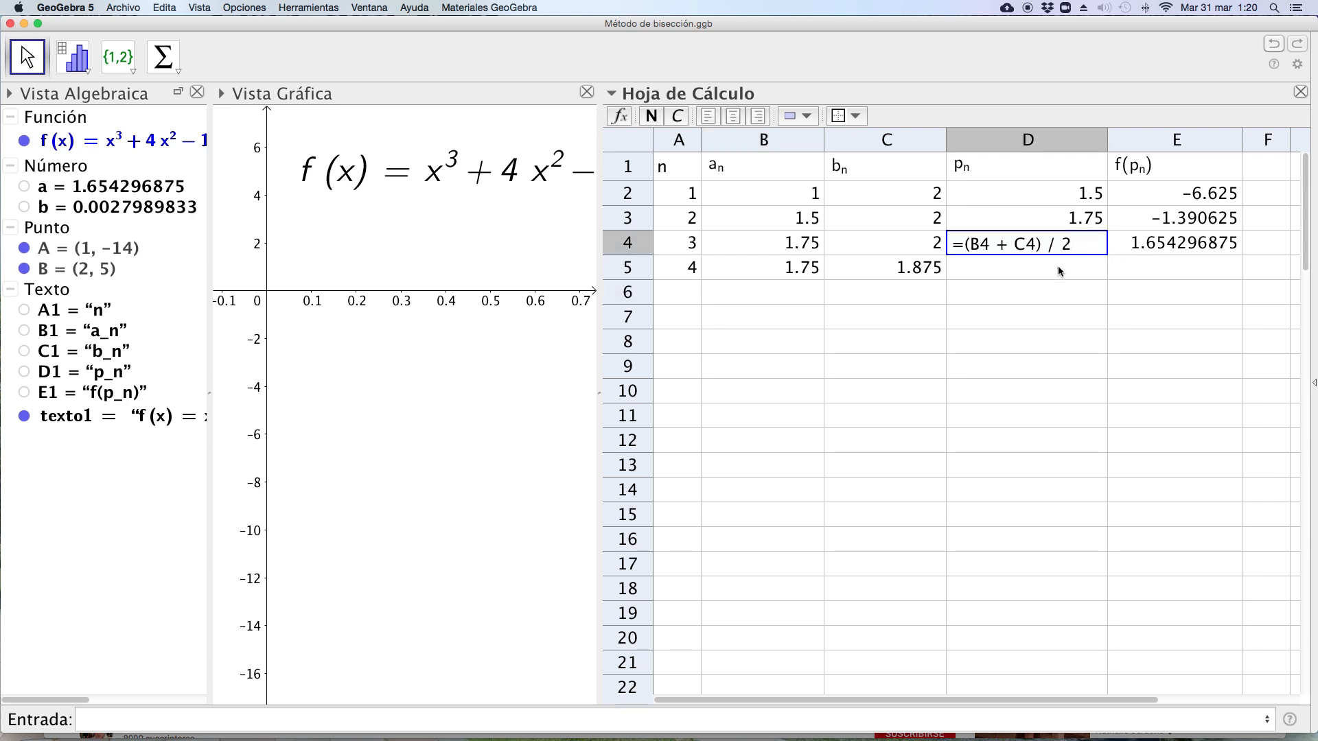
{"action": "key", "text": "Return"}
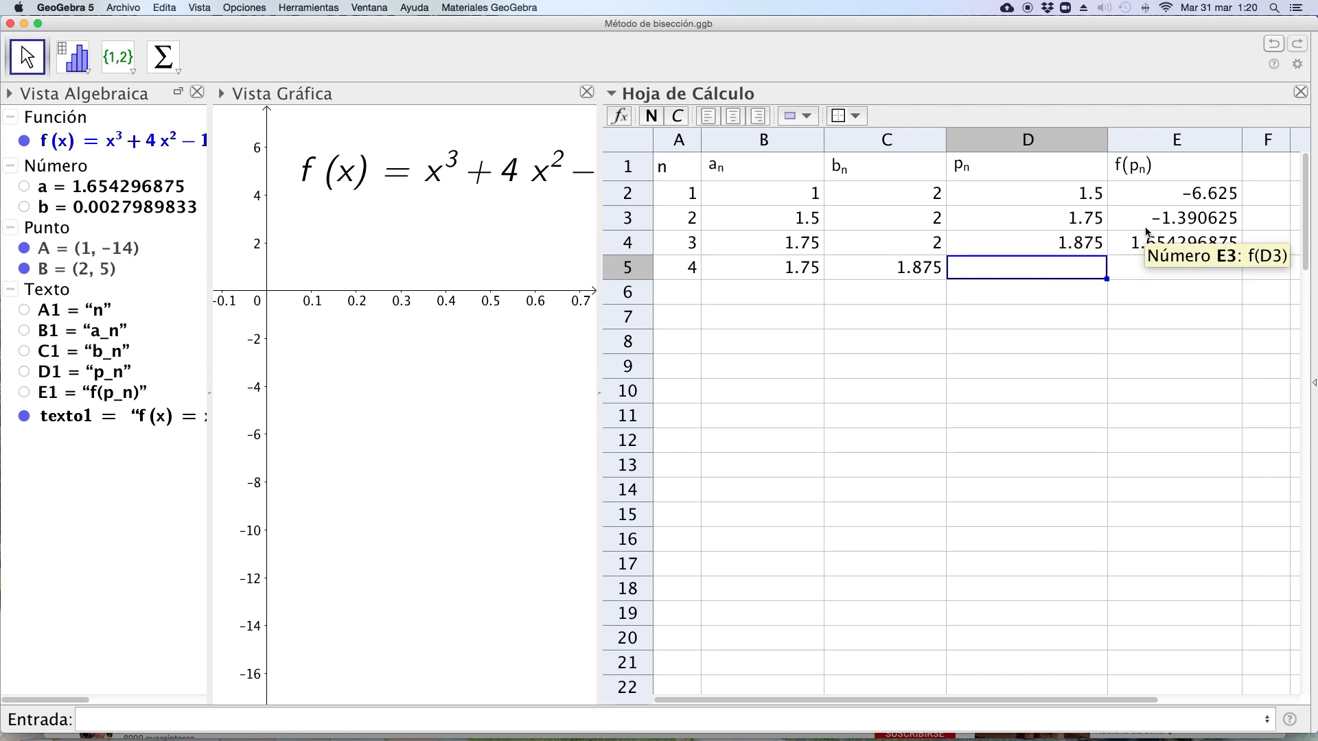
- Copy the midpoint and function value formulas from D4 and E4 down to row 5
{"action": "left_click", "coordinate": [1057, 248]}
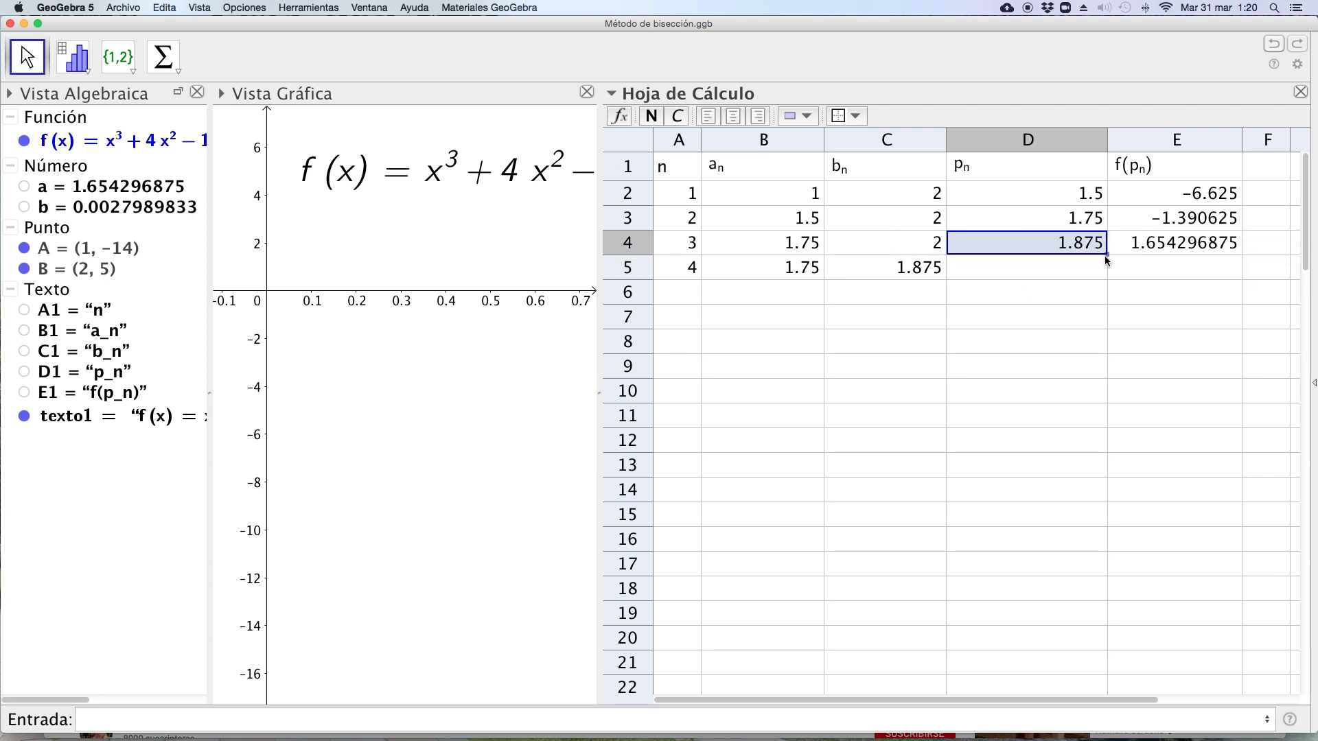
{"action": "left_click_drag", "start_coordinate": [1106, 255], "coordinate": [1049, 264]}
{"action": "left_click", "coordinate": [1159, 246]}
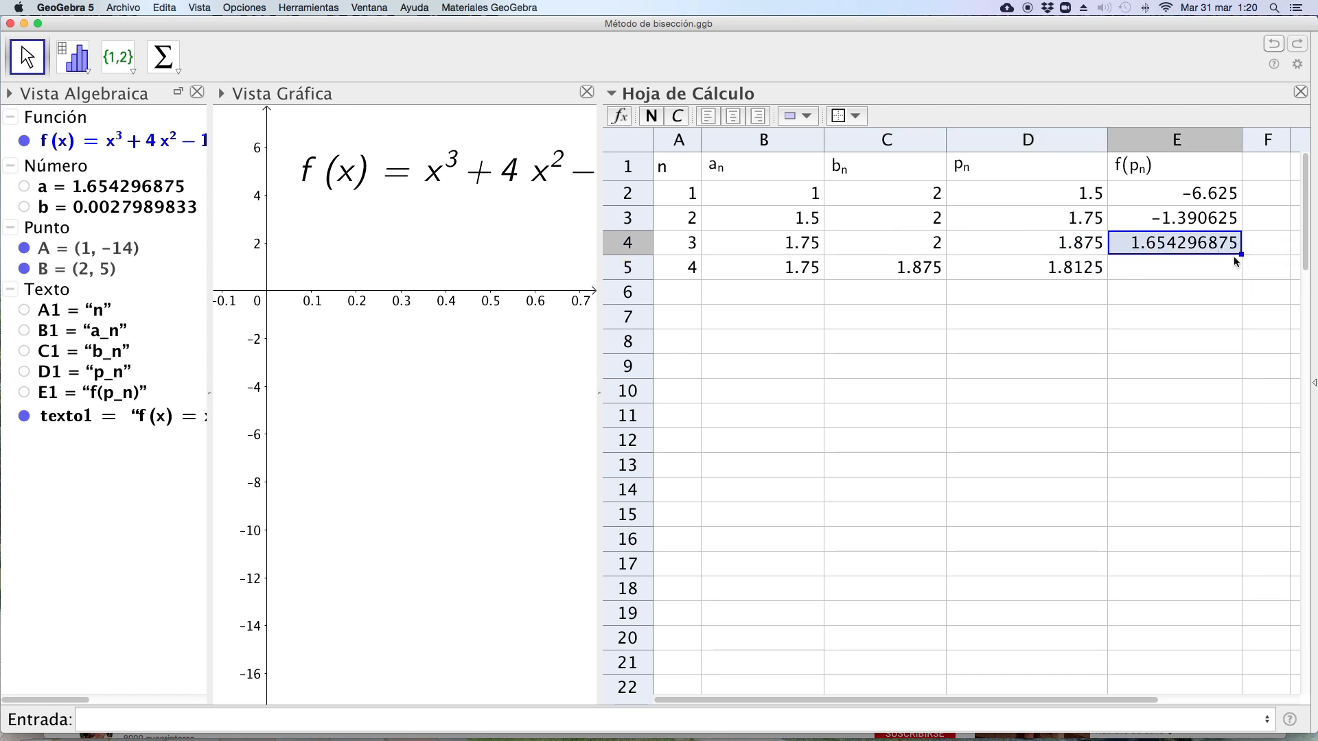
{"action": "left_click_drag", "start_coordinate": [1240, 258], "coordinate": [1167, 271]}
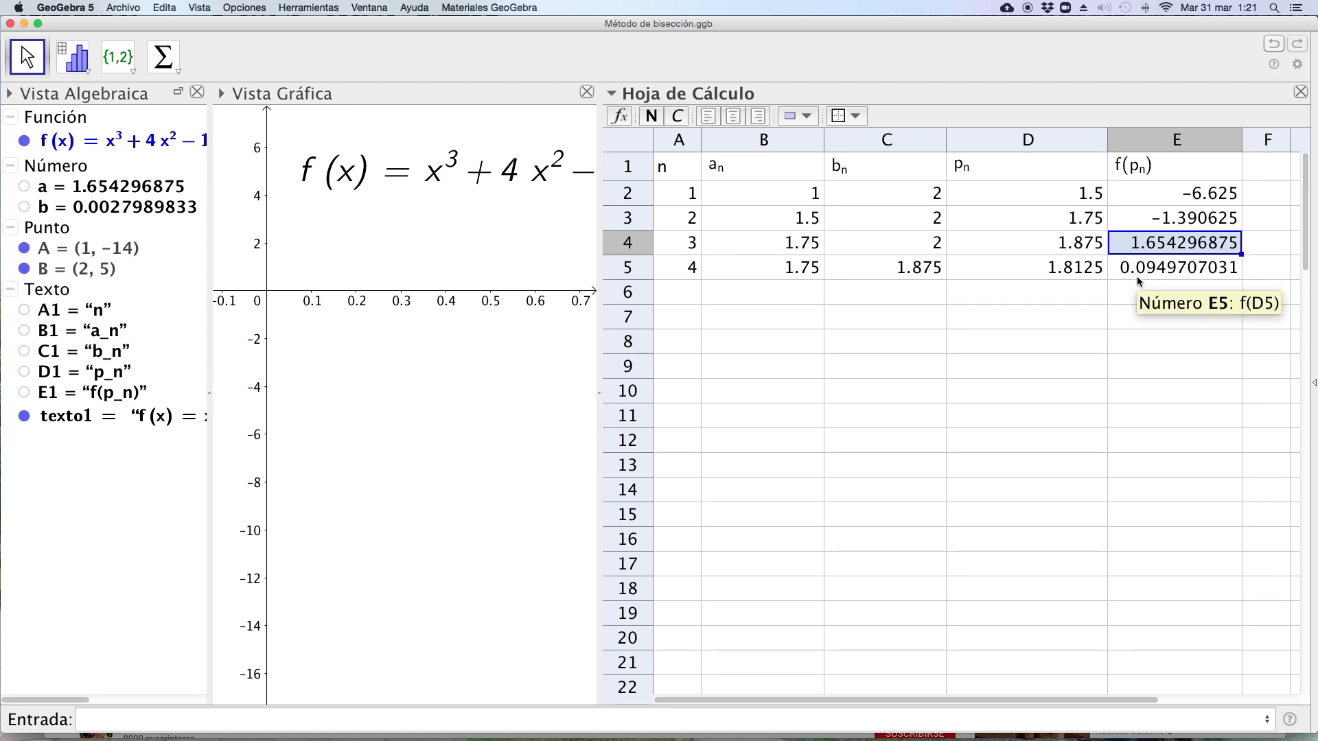
- Set up the fifth iteration's interval in row 6: n 5, b_n as =D5 and a_n as =B5
{"action": "left_click", "coordinate": [696, 295]}
{"action": "type", "text": "5"}
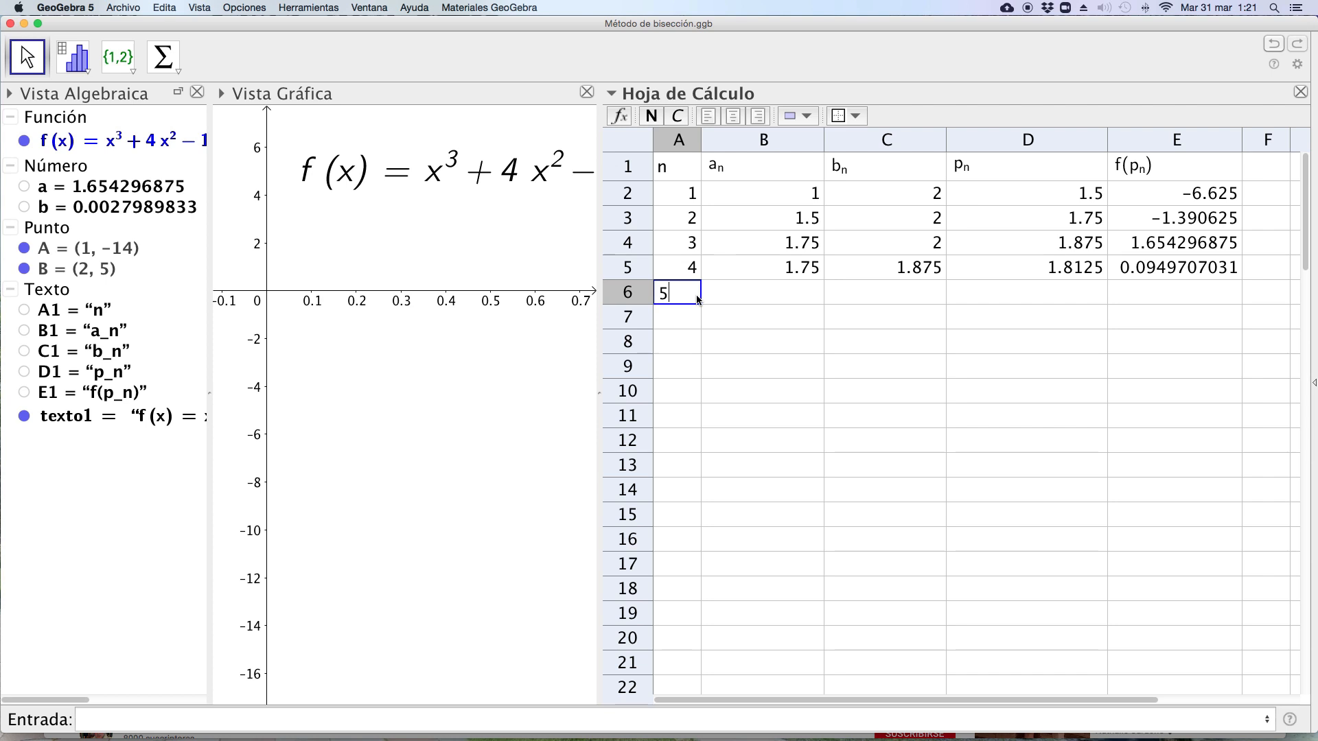
{"action": "left_click", "coordinate": [886, 292]}
{"action": "type", "text": "="}
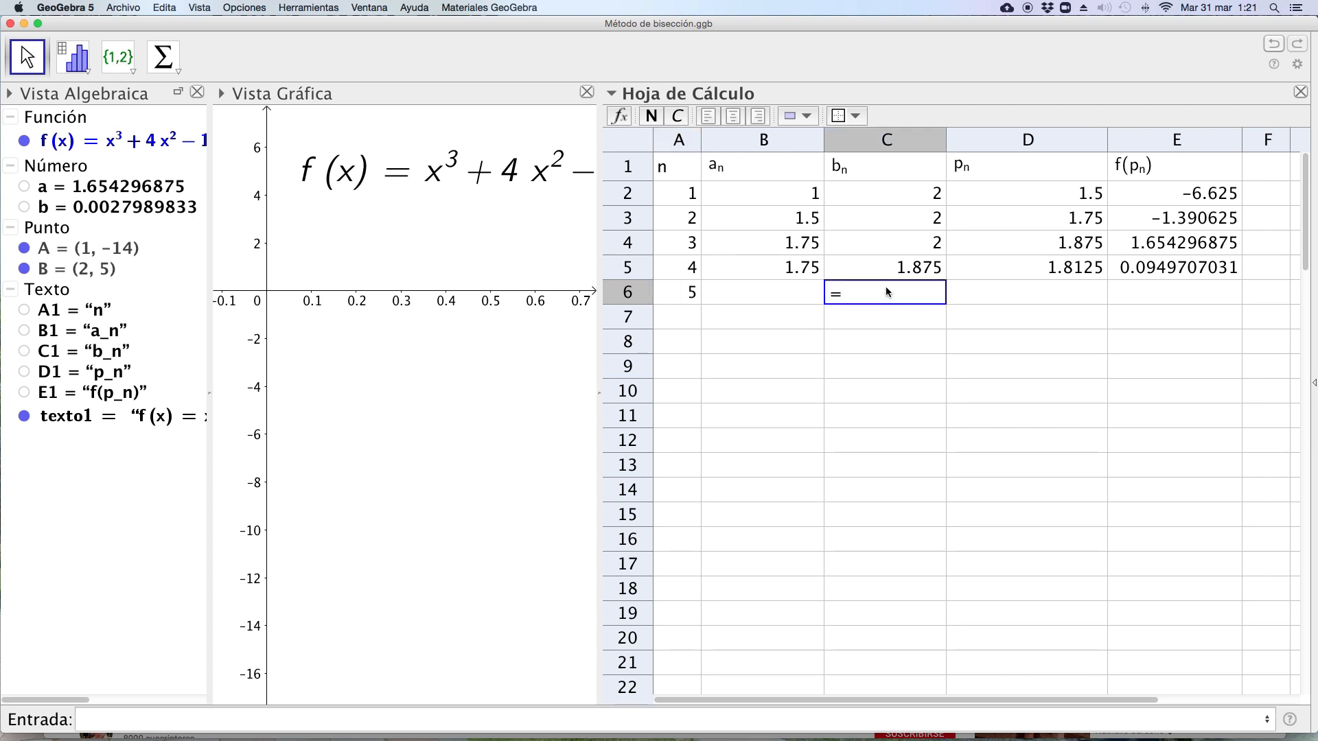
{"action": "left_click", "coordinate": [1055, 275]}
{"action": "key", "text": "Return"}
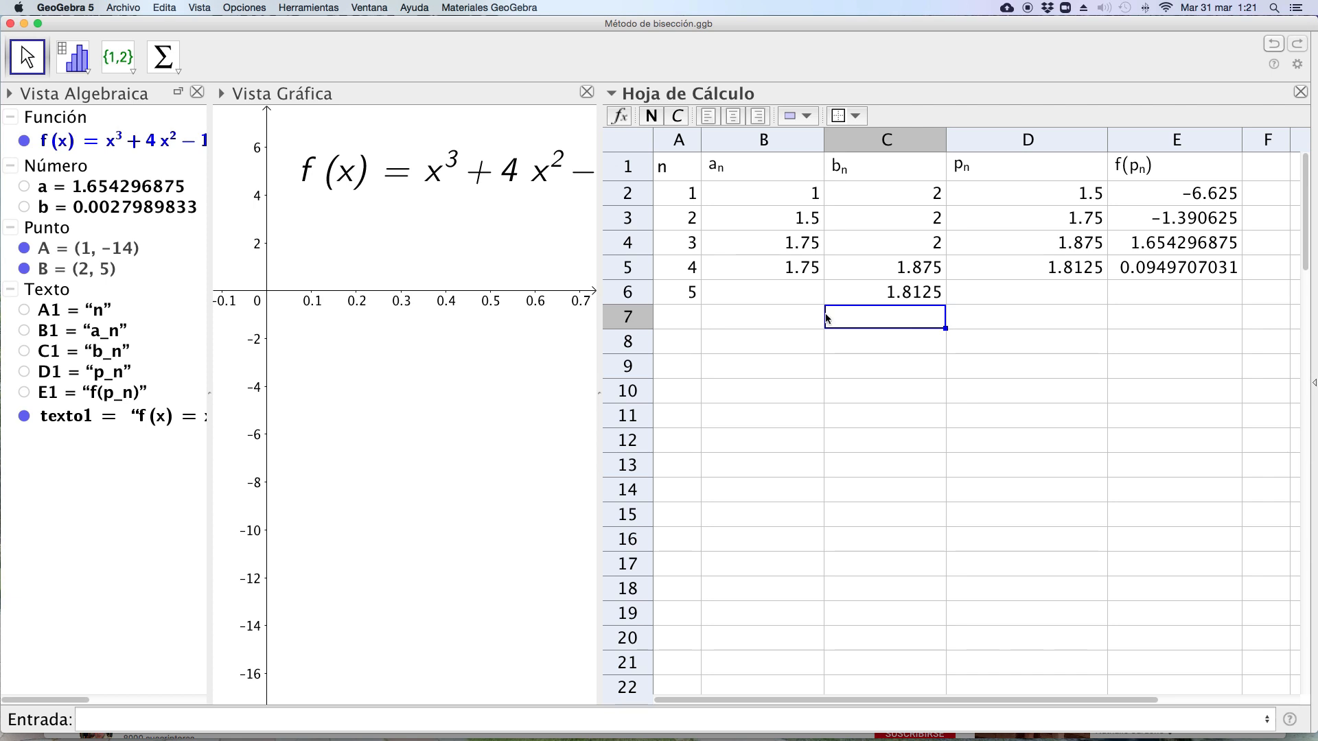
{"action": "left_click", "coordinate": [807, 298]}
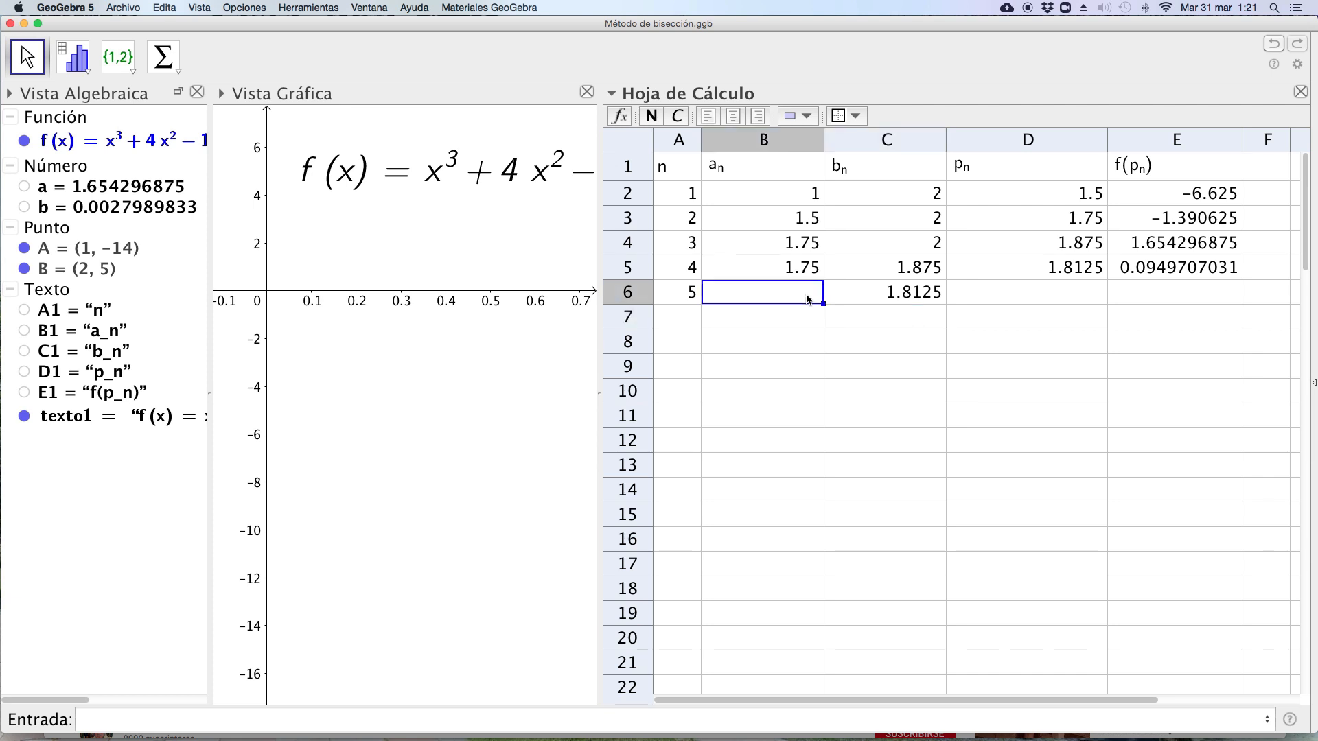
{"action": "type", "text": "="}
{"action": "left_click", "coordinate": [804, 271]}
{"action": "key", "text": "Return"}
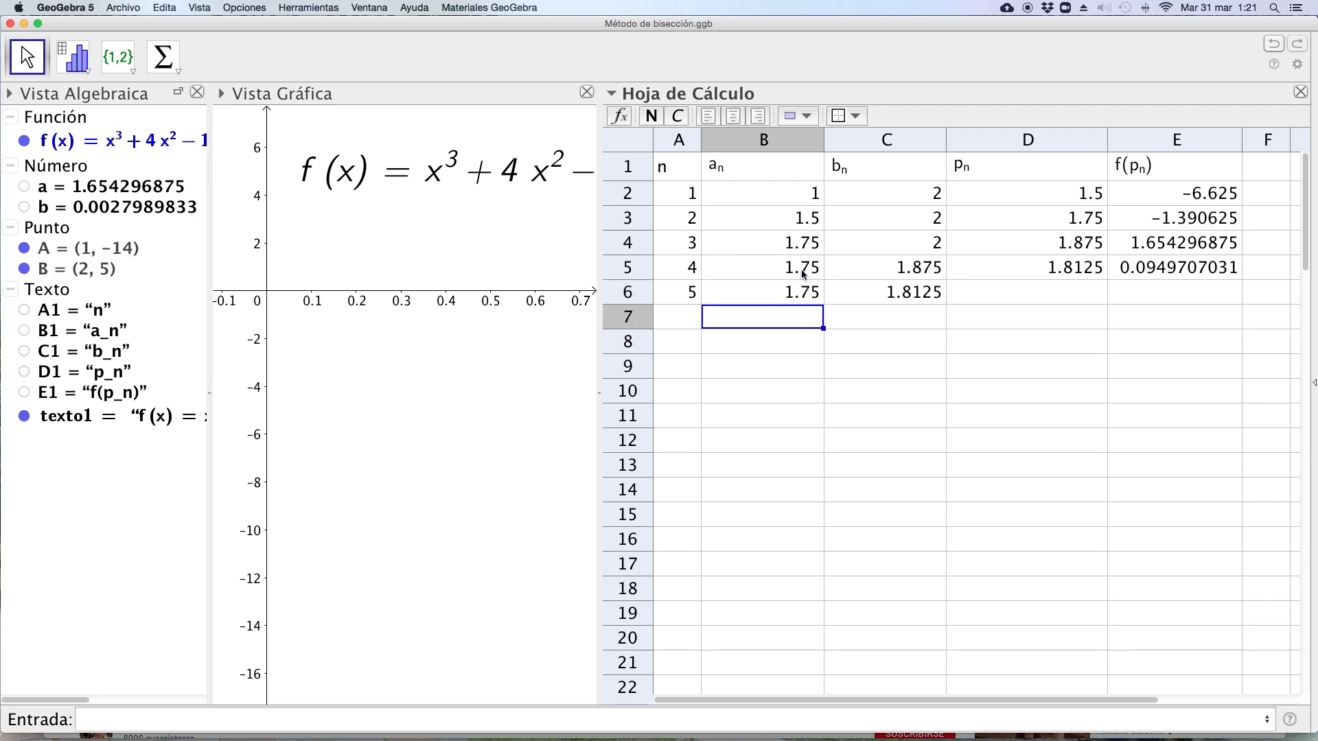
- Copy the midpoint and function value formulas from D5 and E5 down to row 6
{"action": "left_click", "coordinate": [1084, 276]}
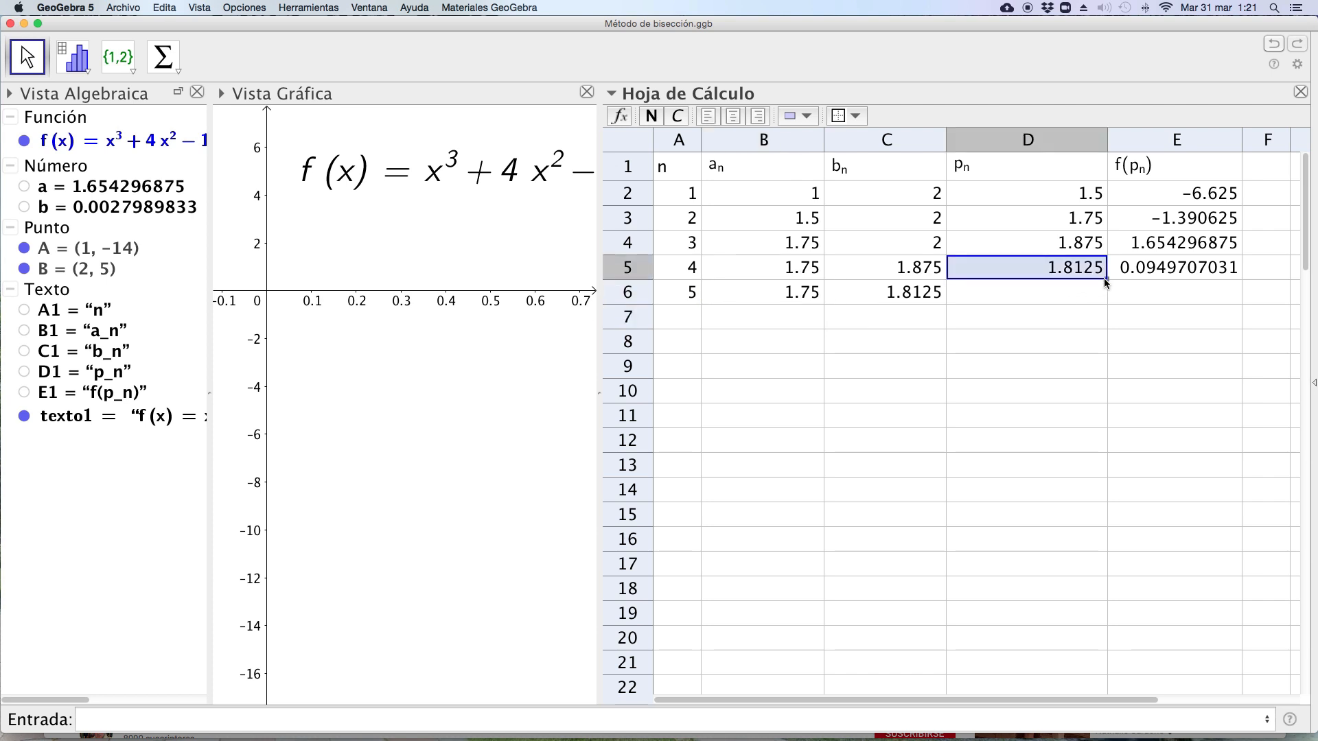
{"action": "left_click_drag", "start_coordinate": [1105, 278], "coordinate": [1106, 296]}
{"action": "left_click", "coordinate": [1160, 274]}
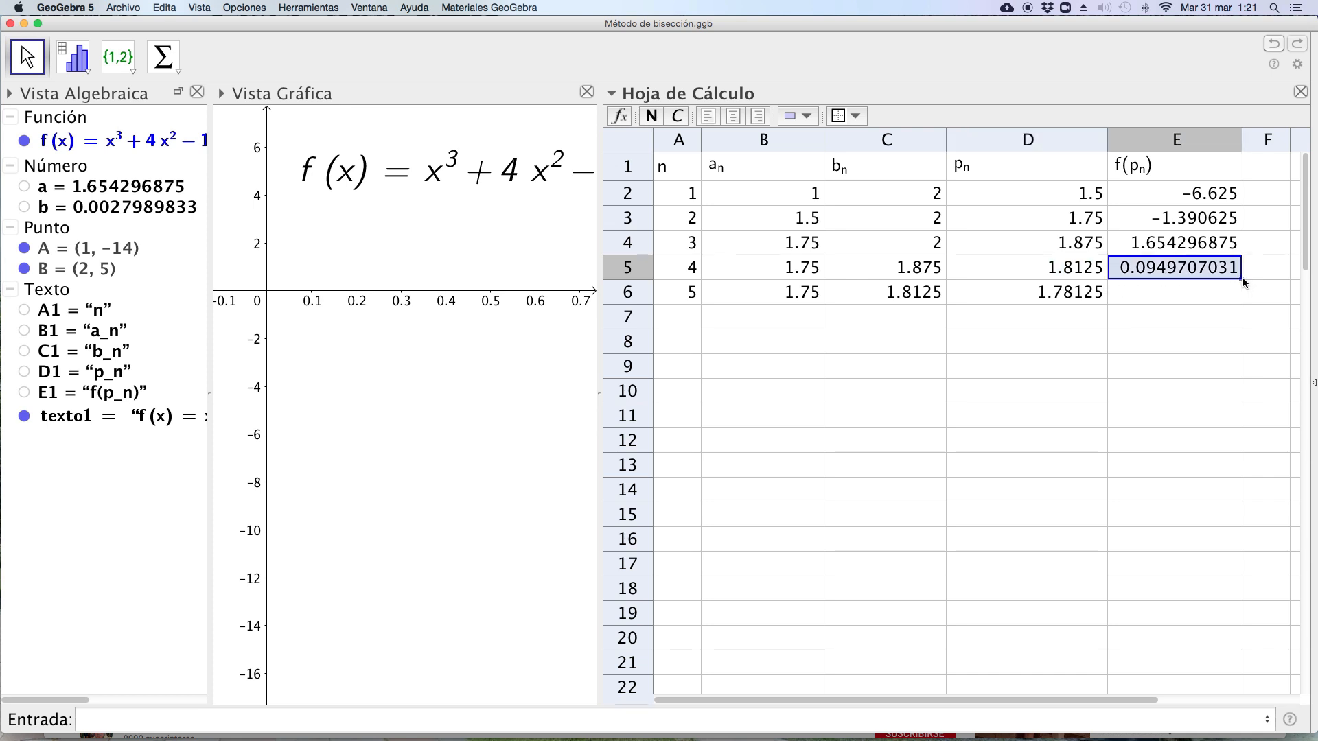
{"action": "left_click_drag", "start_coordinate": [1241, 278], "coordinate": [1240, 295]}
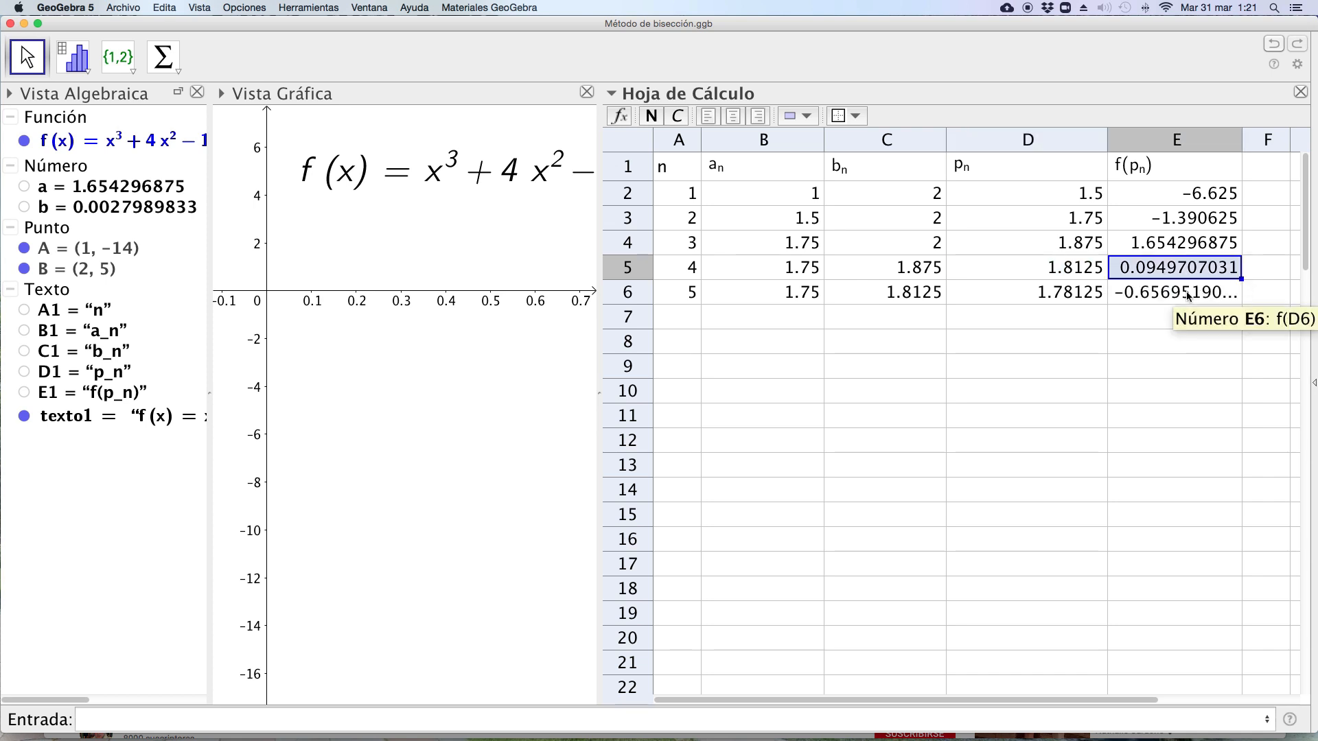
- Set up the sixth iteration's interval in row 7: n 6, a_n as =D6 and b_n as =C6
{"action": "left_click", "coordinate": [690, 320]}
{"action": "type", "text": "6"}
{"action": "left_click", "coordinate": [759, 313]}
{"action": "type", "text": "="}
{"action": "left_click", "coordinate": [1077, 292]}
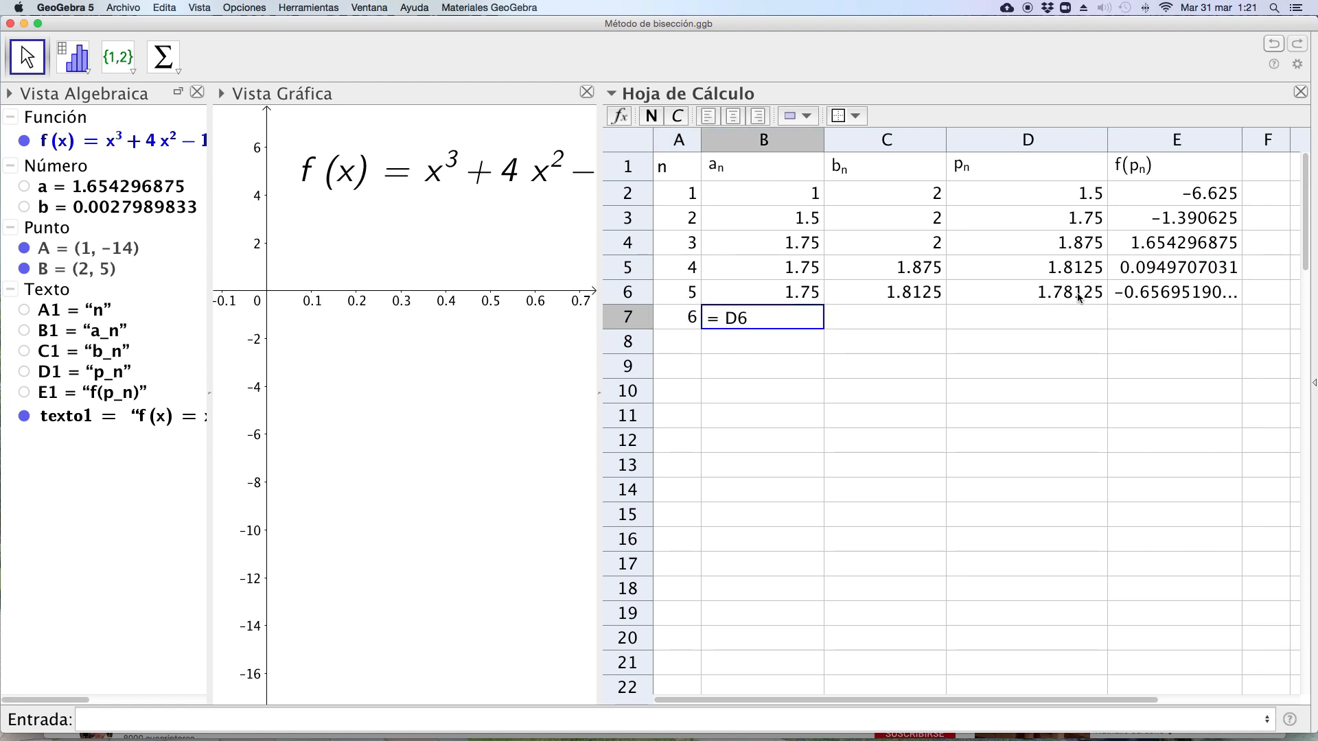
{"action": "key", "text": "Return"}
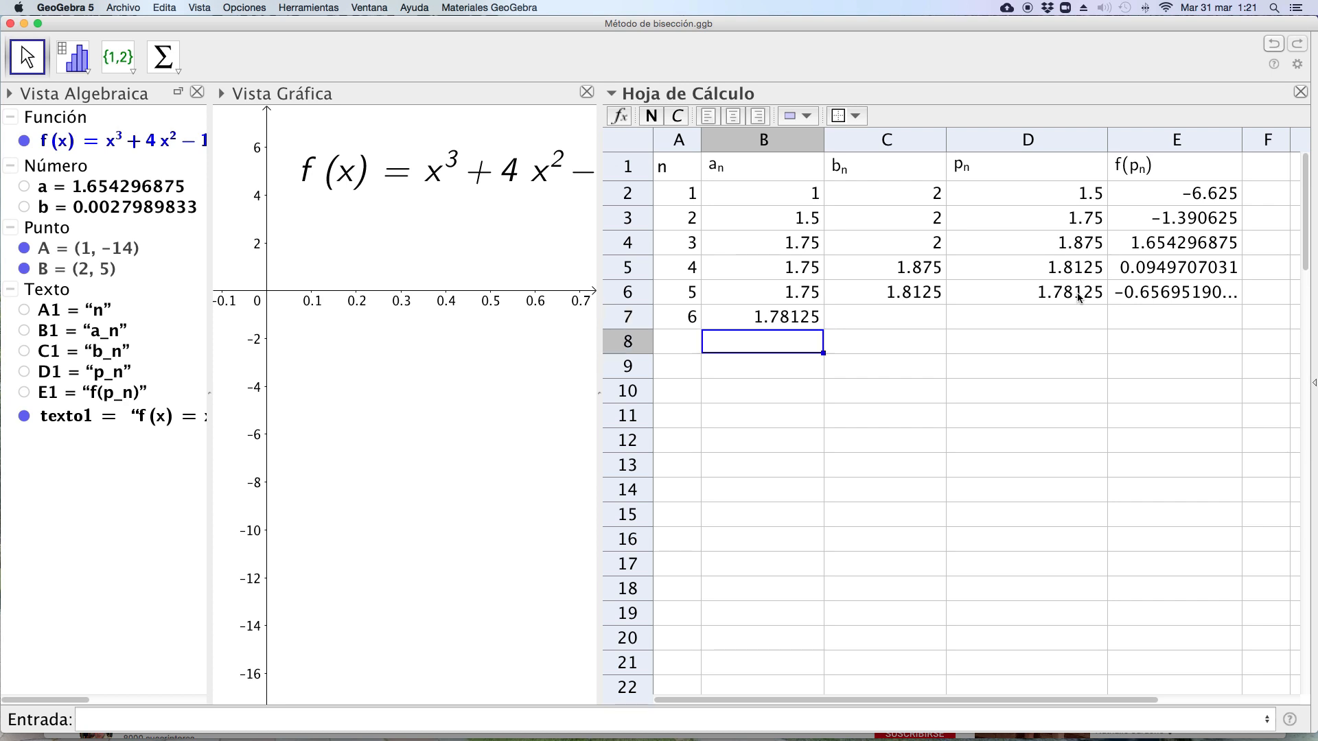
{"action": "left_click", "coordinate": [936, 317]}
{"action": "type", "text": "="}
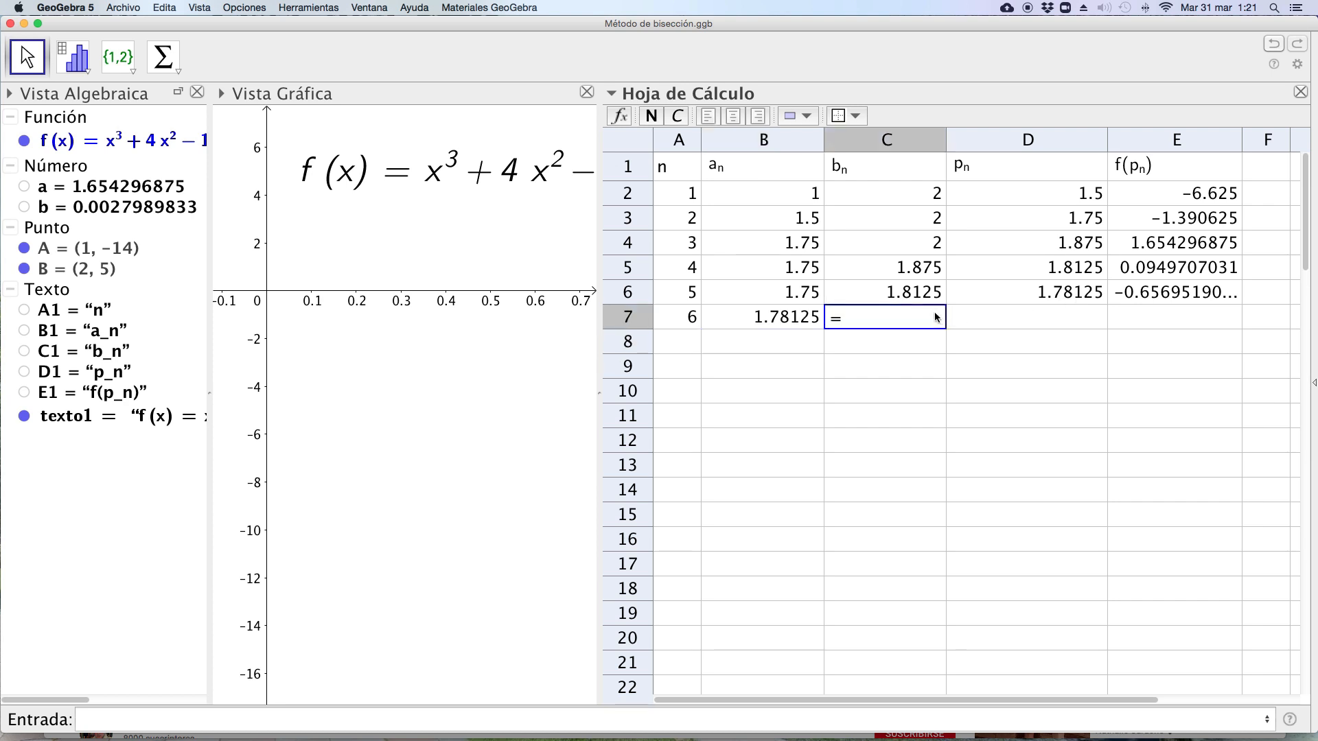
{"action": "left_click", "coordinate": [893, 294]}
{"action": "key", "text": "Return"}
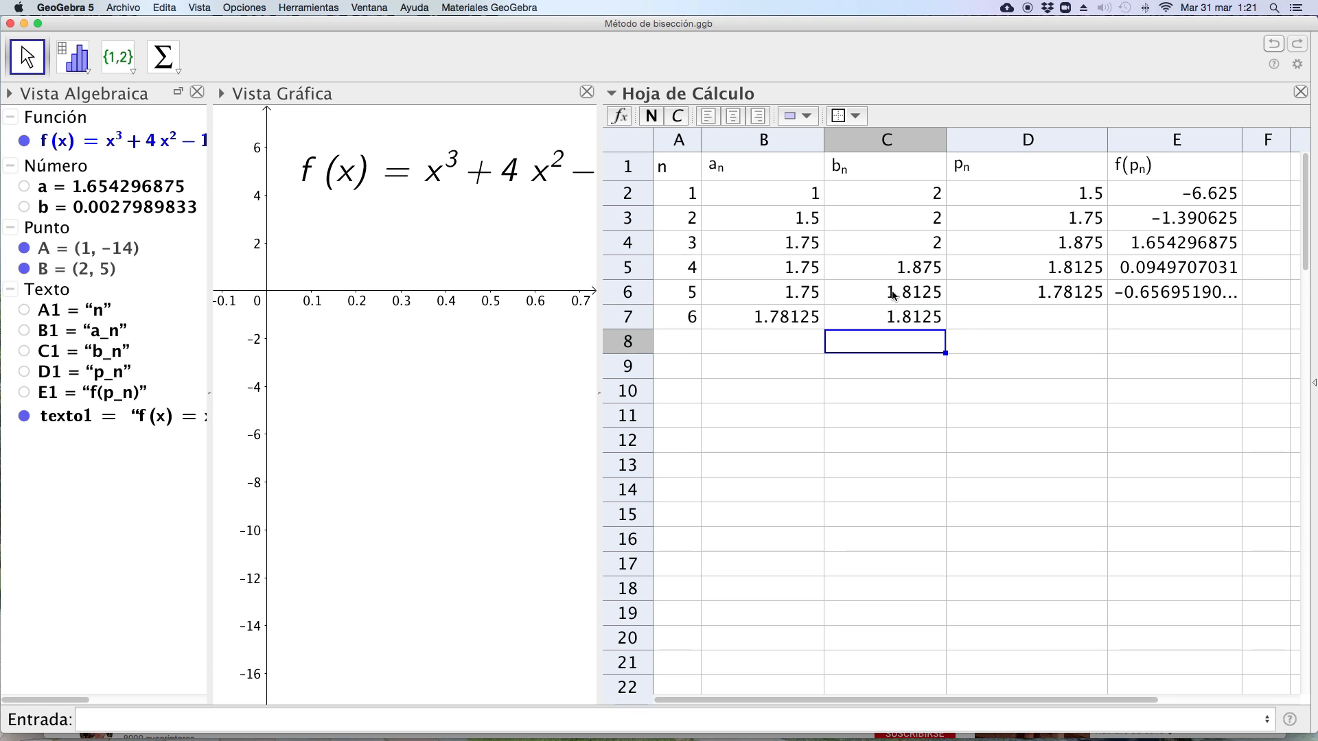
- Copy the midpoint and function value formulas from D6 and E6 down to row 7
{"action": "left_click", "coordinate": [1091, 296]}
{"action": "left_click_drag", "start_coordinate": [1106, 302], "coordinate": [1106, 319]}
{"action": "left_click", "coordinate": [1178, 295]}
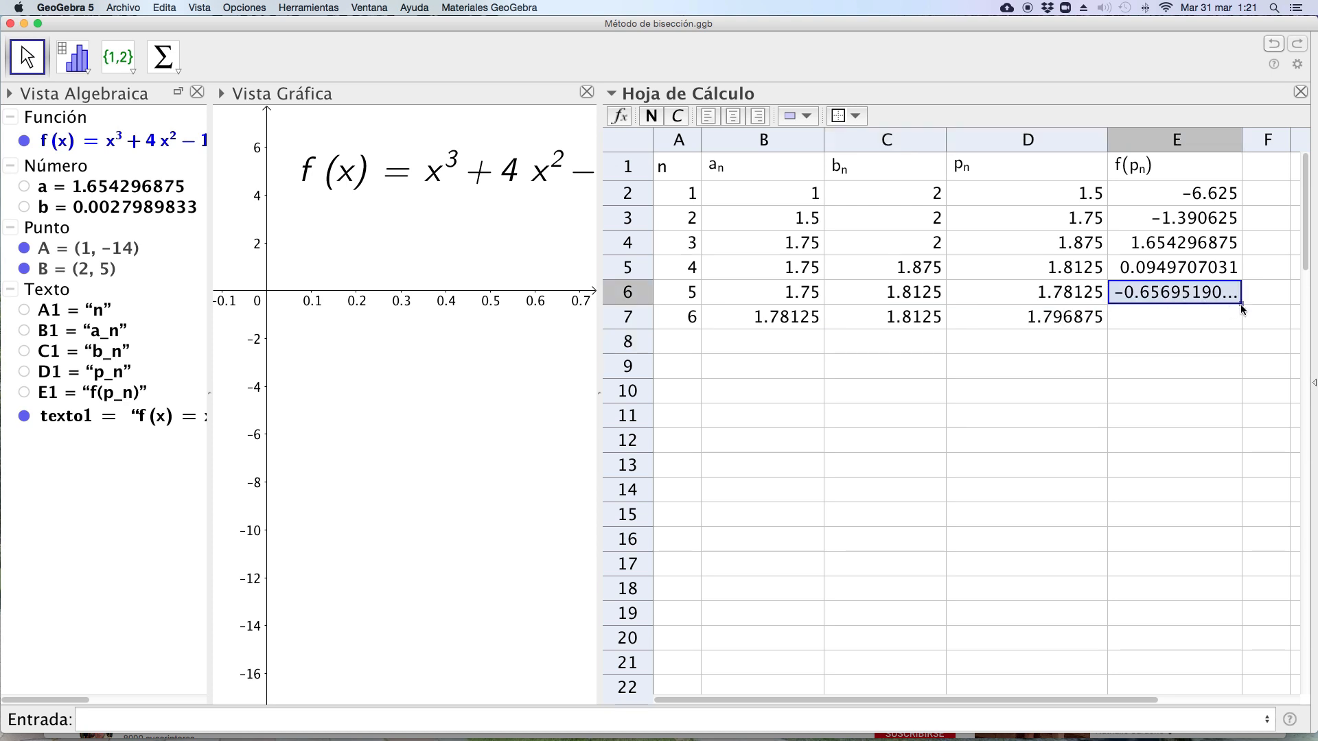
{"action": "left_click_drag", "start_coordinate": [1241, 303], "coordinate": [1241, 320]}
- Set up the seventh iteration's interval in row 8: n 7, a_n as =D7 and b_n as =C7
{"action": "left_click", "coordinate": [693, 344]}
{"action": "type", "text": "7"}
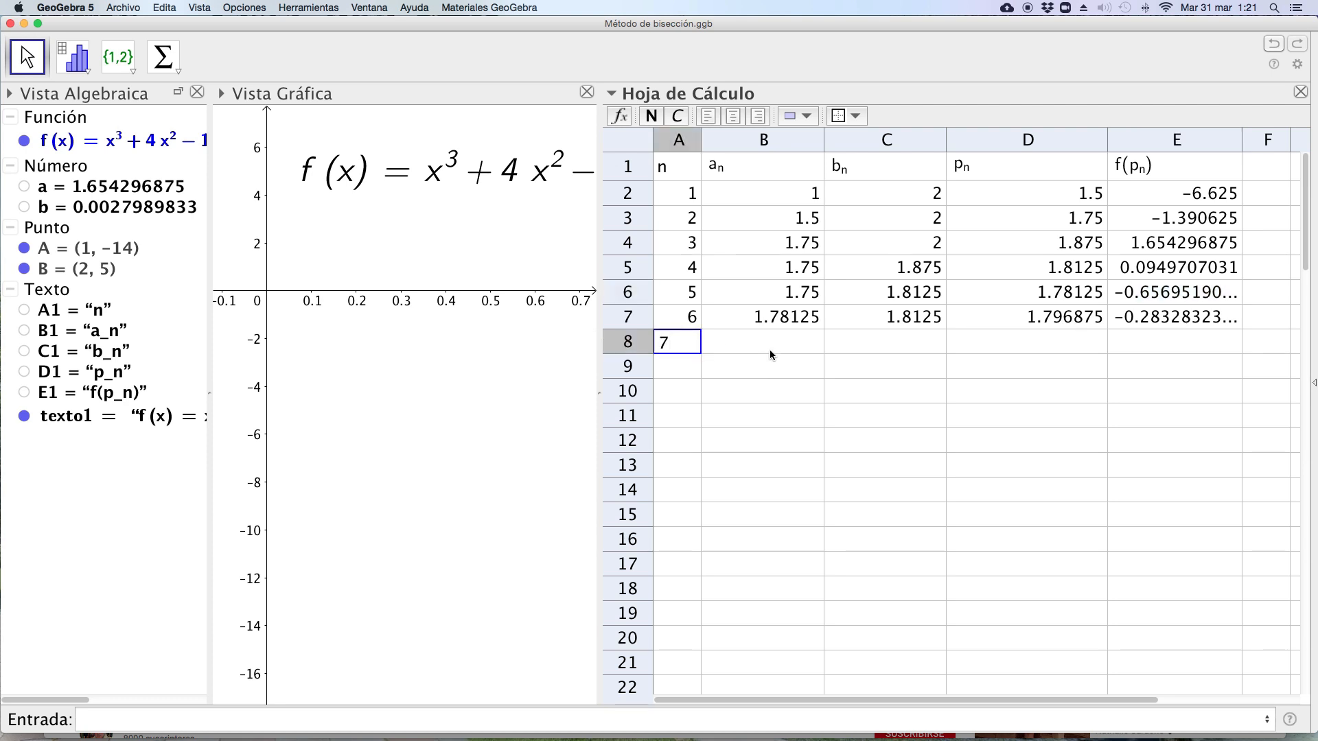
{"action": "left_click", "coordinate": [788, 343]}
{"action": "type", "text": "="}
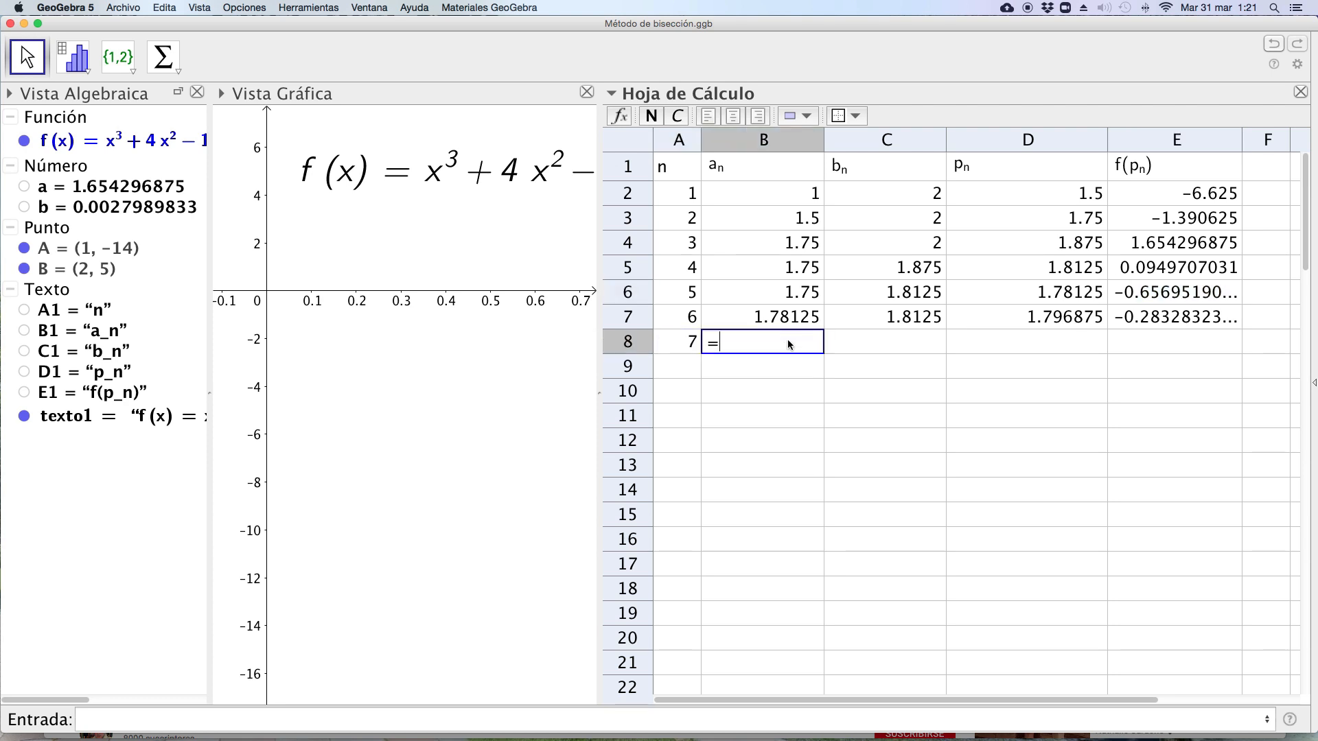
{"action": "left_click", "coordinate": [1063, 315]}
{"action": "key", "text": "Return"}
{"action": "left_click", "coordinate": [891, 345]}
{"action": "type", "text": "="}
{"action": "left_click", "coordinate": [898, 323]}
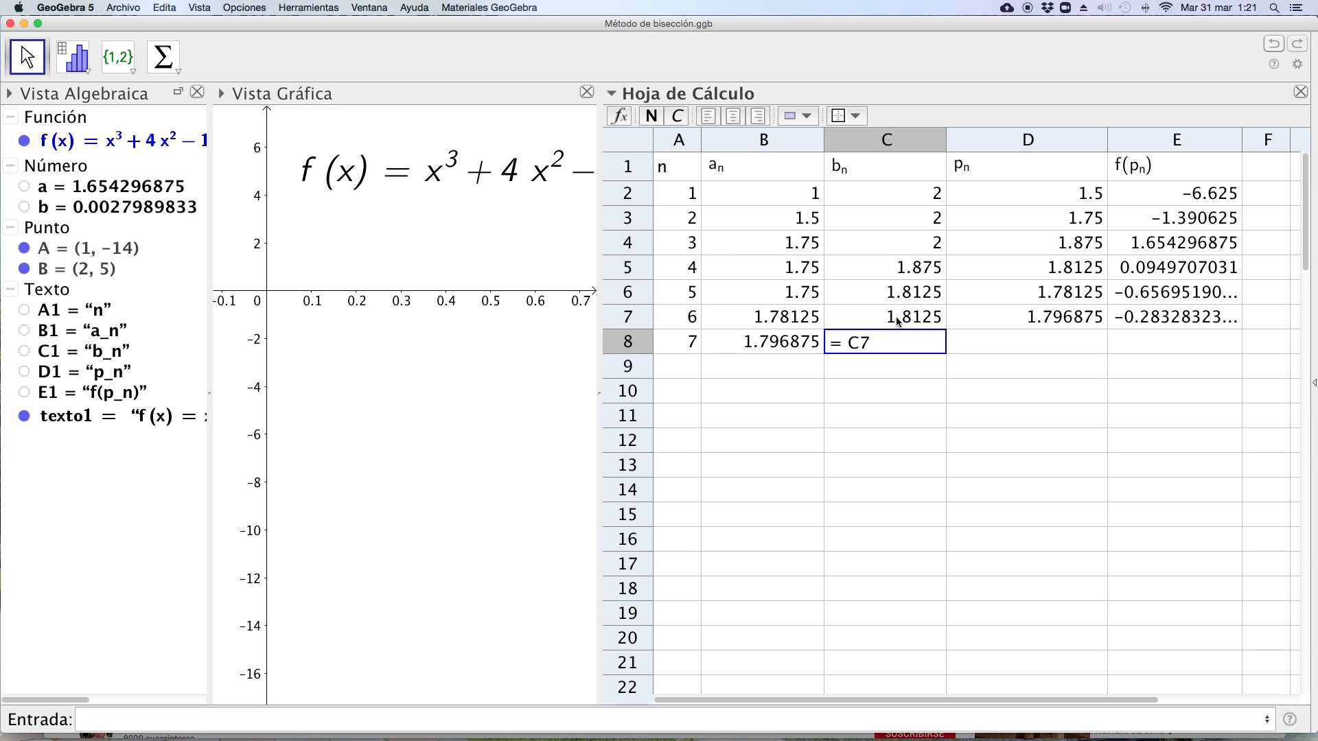
{"action": "key", "text": "Return"}
- Copy the midpoint and function value formulas from D7 and E7 down to row 8
{"action": "left_click", "coordinate": [1096, 325]}
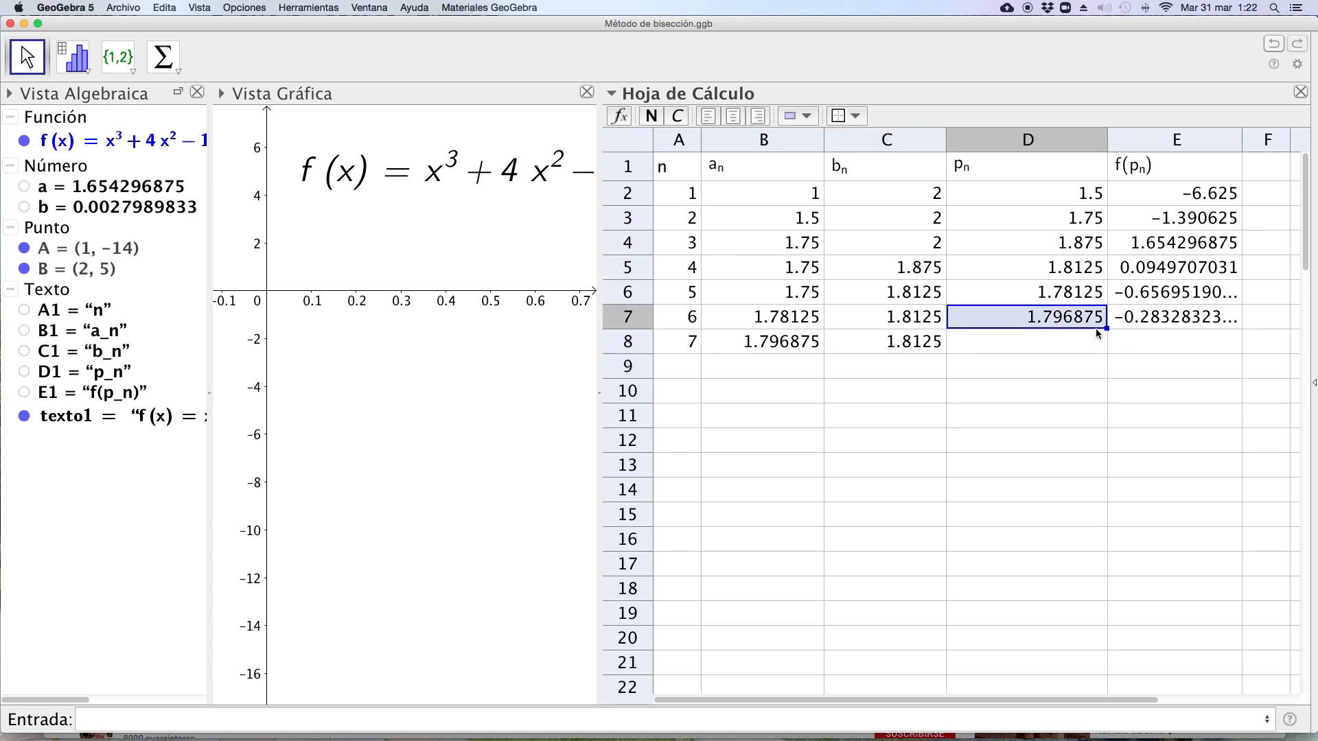
{"action": "left_click_drag", "start_coordinate": [1106, 327], "coordinate": [1106, 343]}
{"action": "left_click", "coordinate": [1146, 317]}
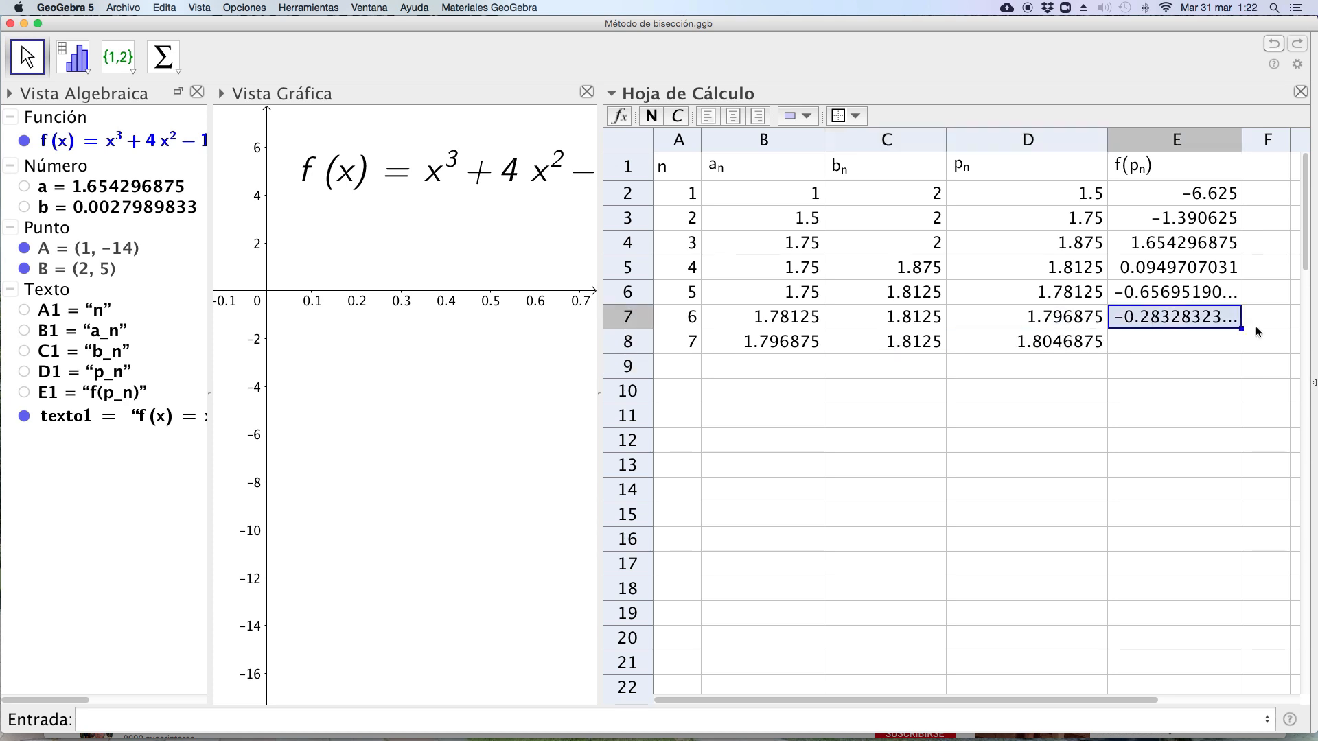
{"action": "left_click_drag", "start_coordinate": [1240, 329], "coordinate": [1242, 343]}
- Set up the eighth iteration's interval in row 9: n 8, a_n as =D8 and b_n as =C8
{"action": "left_click", "coordinate": [691, 370]}
{"action": "type", "text": "8"}
{"action": "left_click", "coordinate": [744, 371]}
{"action": "type", "text": "="}
{"action": "left_click", "coordinate": [1015, 343]}
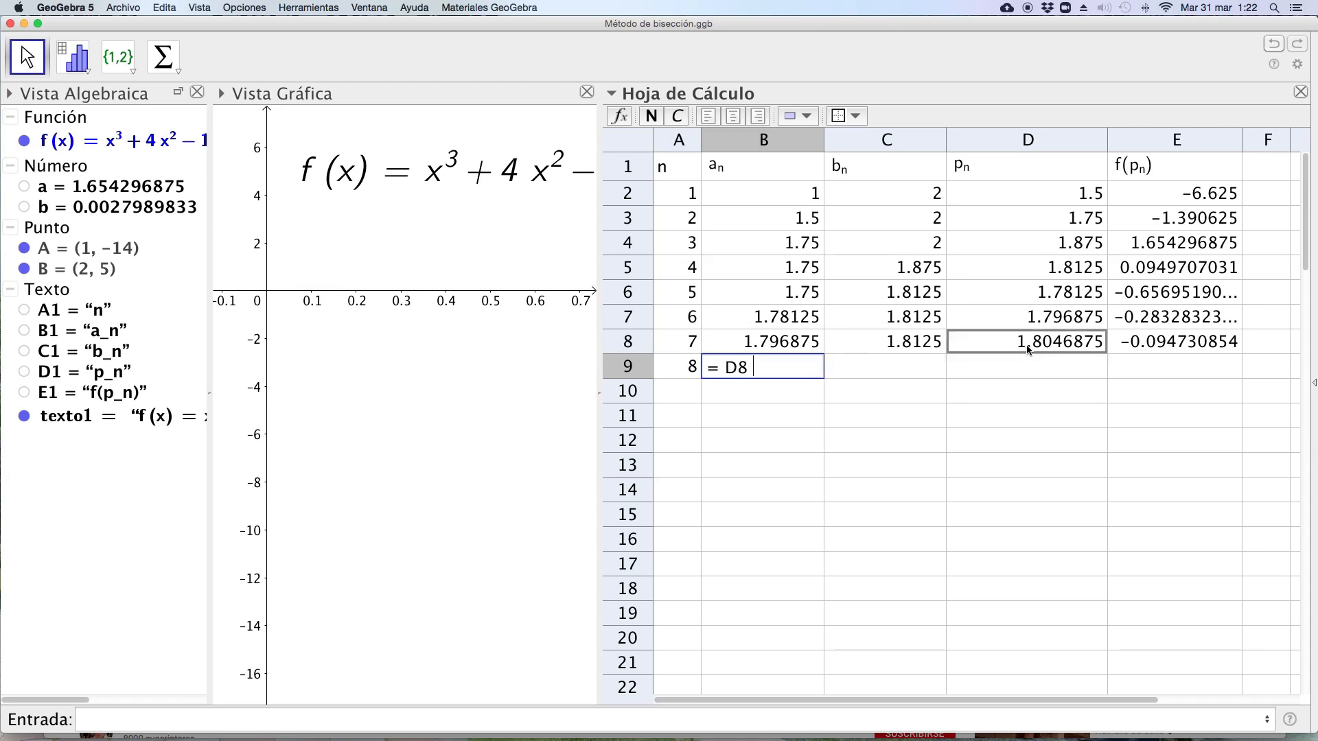
{"action": "key", "text": "Return"}
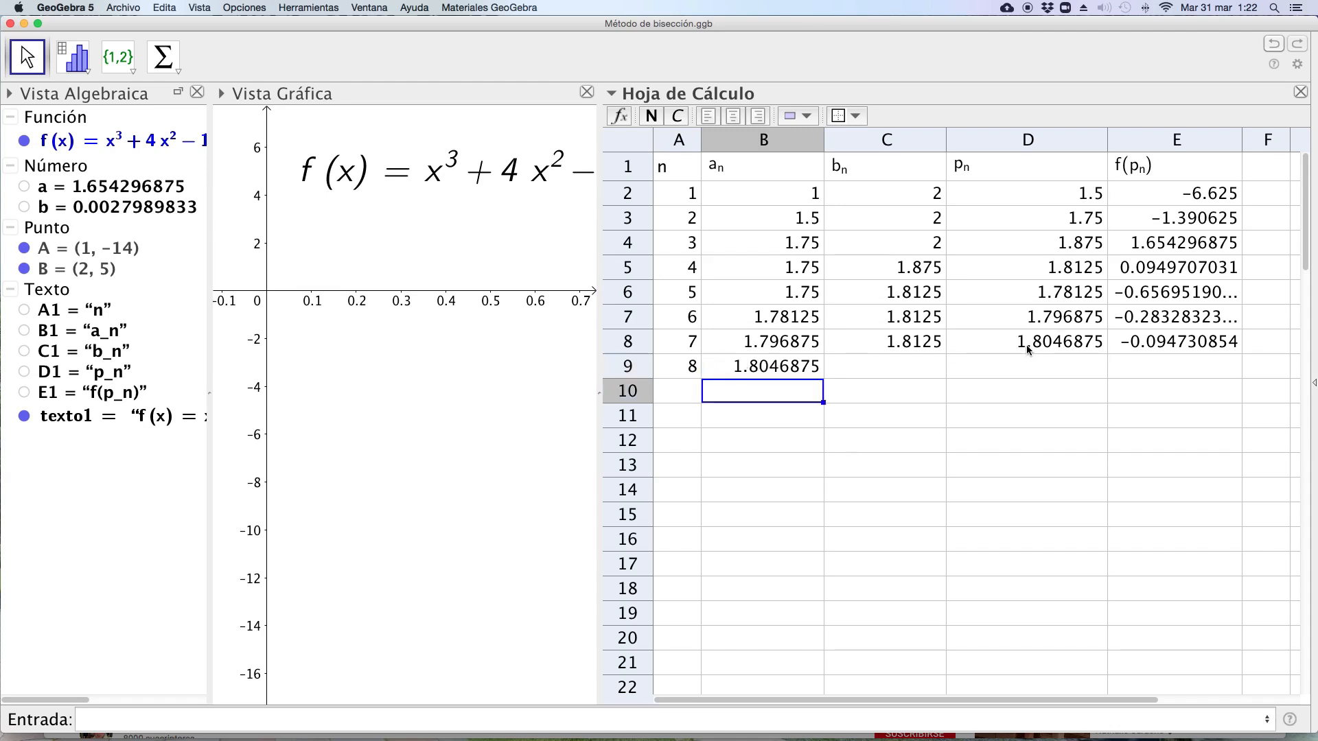
{"action": "left_click", "coordinate": [899, 370]}
{"action": "type", "text": "="}
{"action": "left_click", "coordinate": [907, 345]}
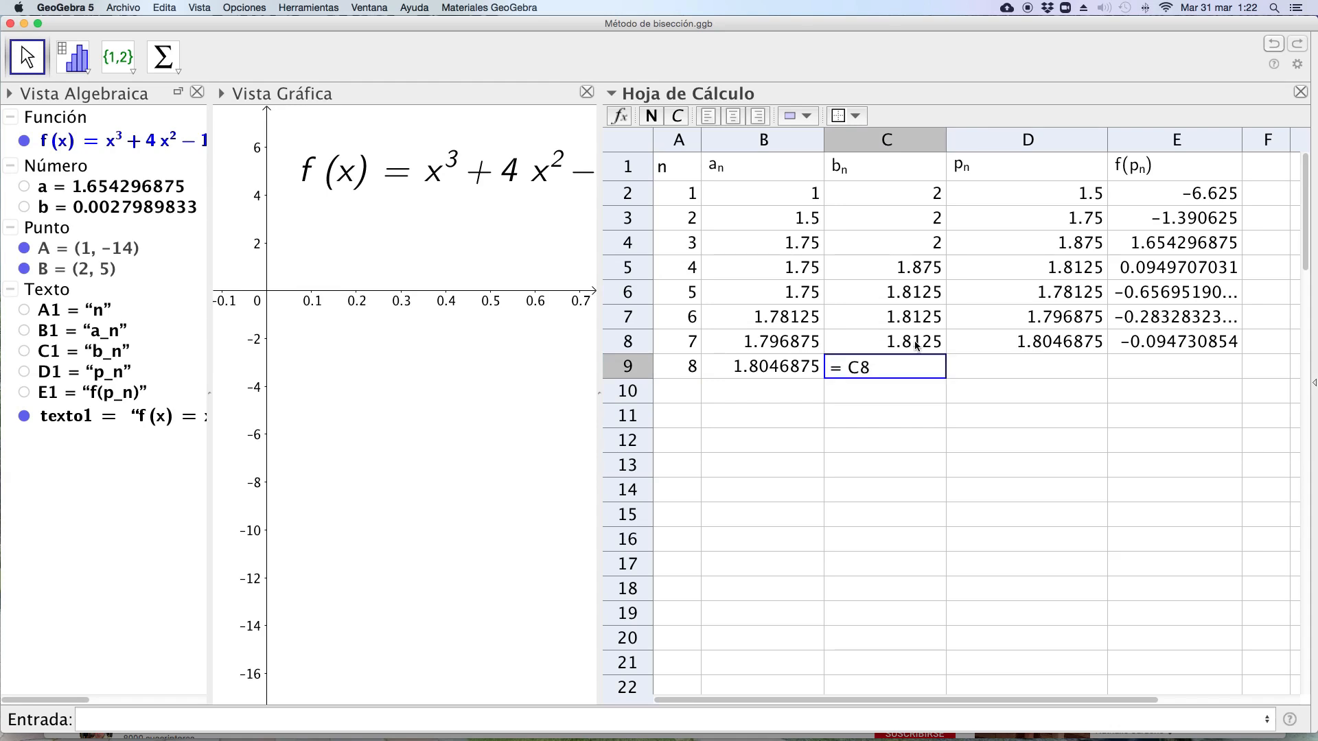
{"action": "key", "text": "Return"}
- Copy the midpoint and function value formulas from D8 and E8 down to row 9
{"action": "left_click", "coordinate": [1093, 345]}
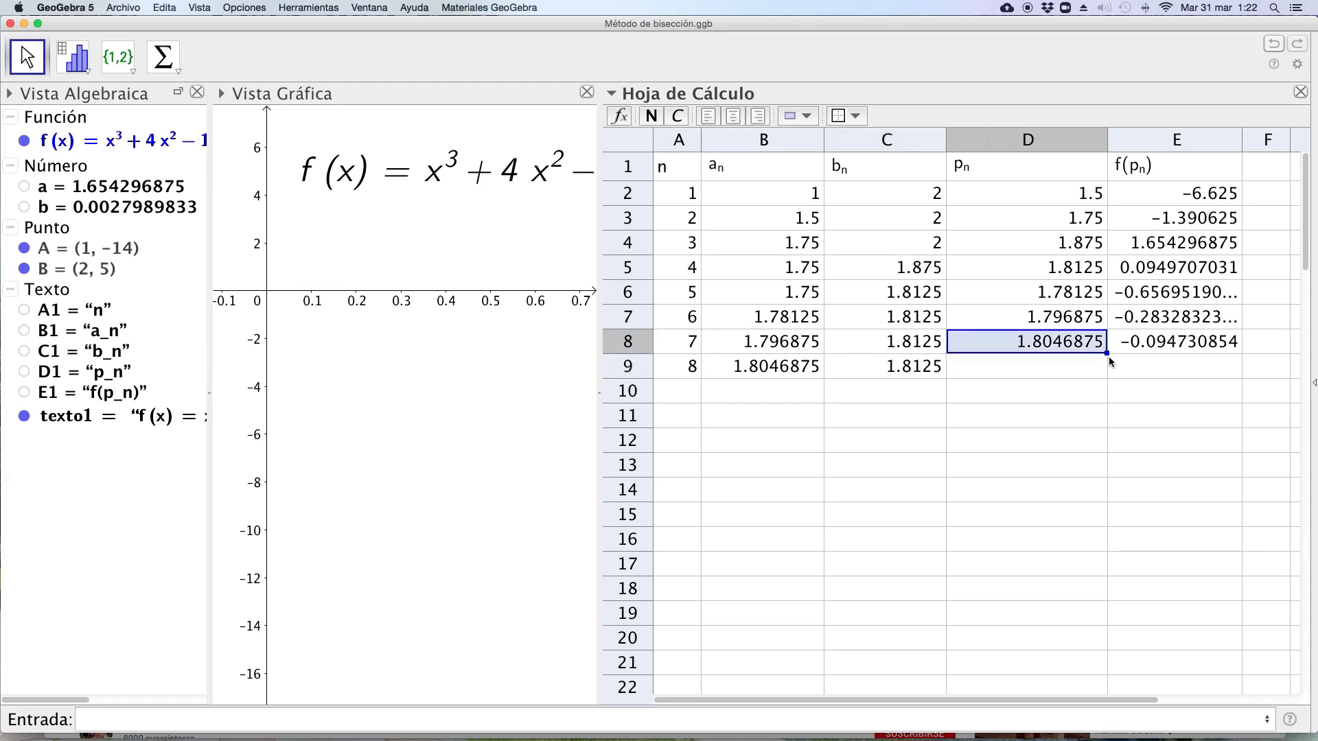
{"action": "double_click", "coordinate": [1108, 351]}
{"action": "left_click", "coordinate": [1235, 349]}
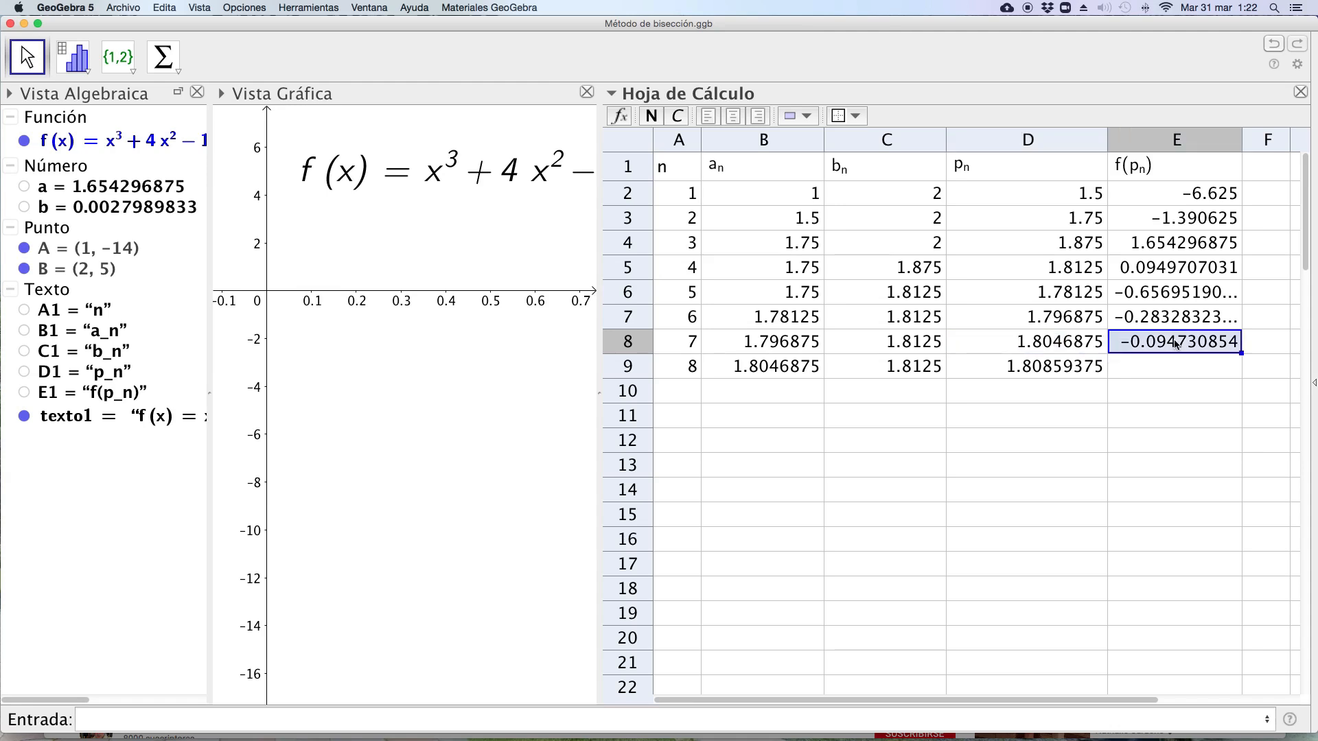
{"action": "double_click", "coordinate": [1241, 353]}
- Set up the ninth iteration's interval in row 10: n 9, a_n as =D9 and b_n as =C9
{"action": "left_click", "coordinate": [684, 389]}
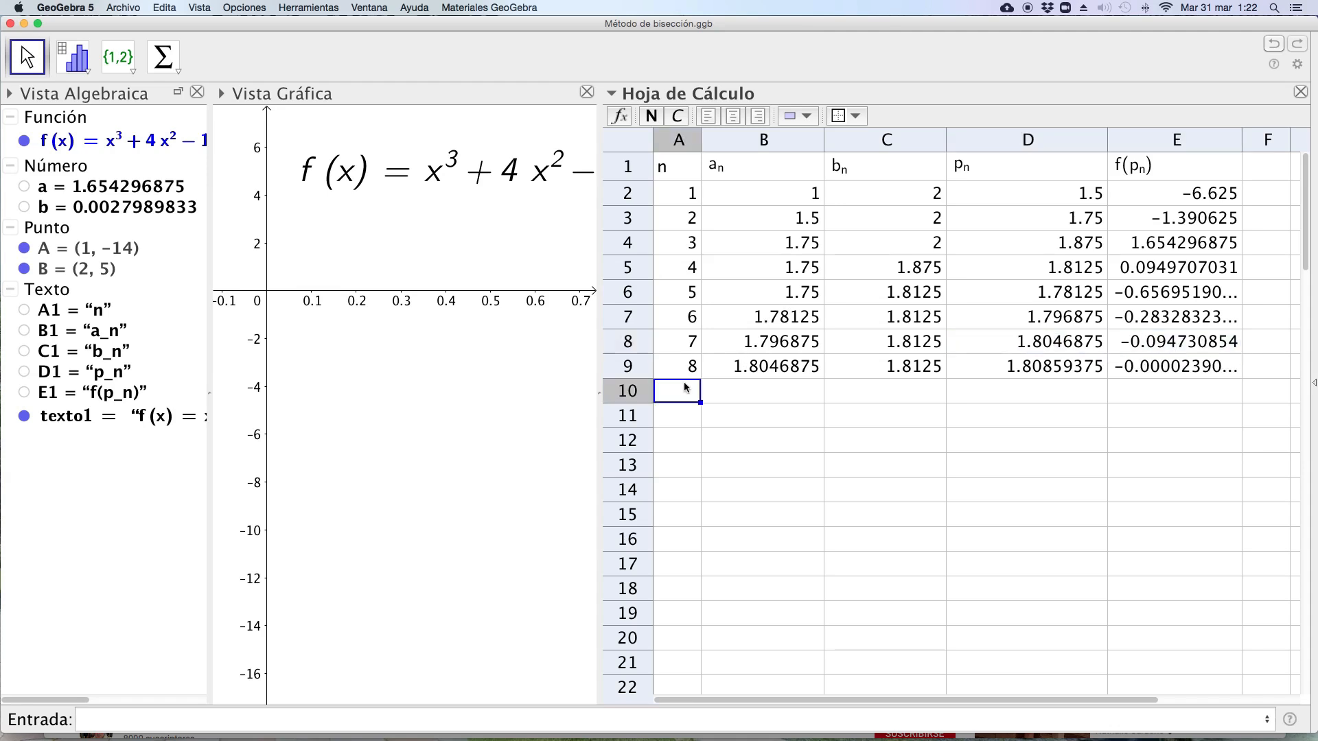
{"action": "type", "text": "9"}
{"action": "key", "text": "Return"}
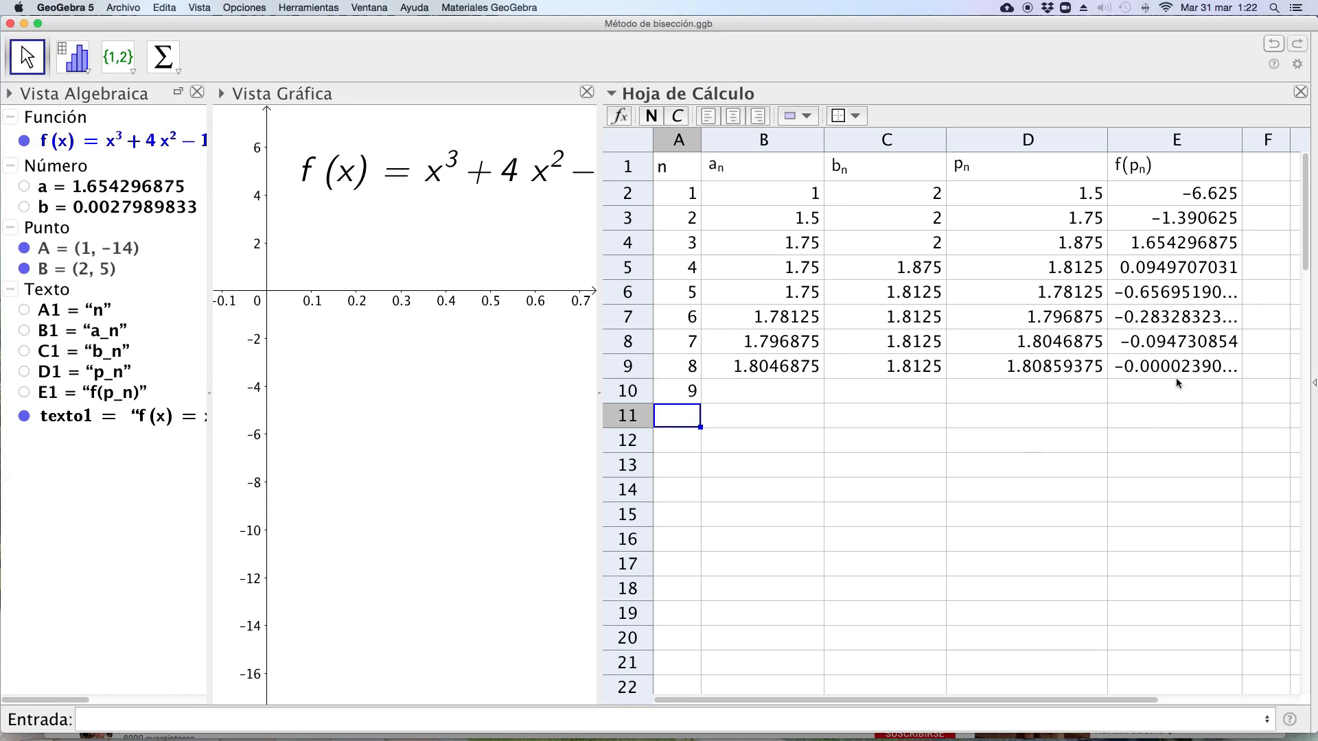
{"action": "left_click", "coordinate": [777, 398]}
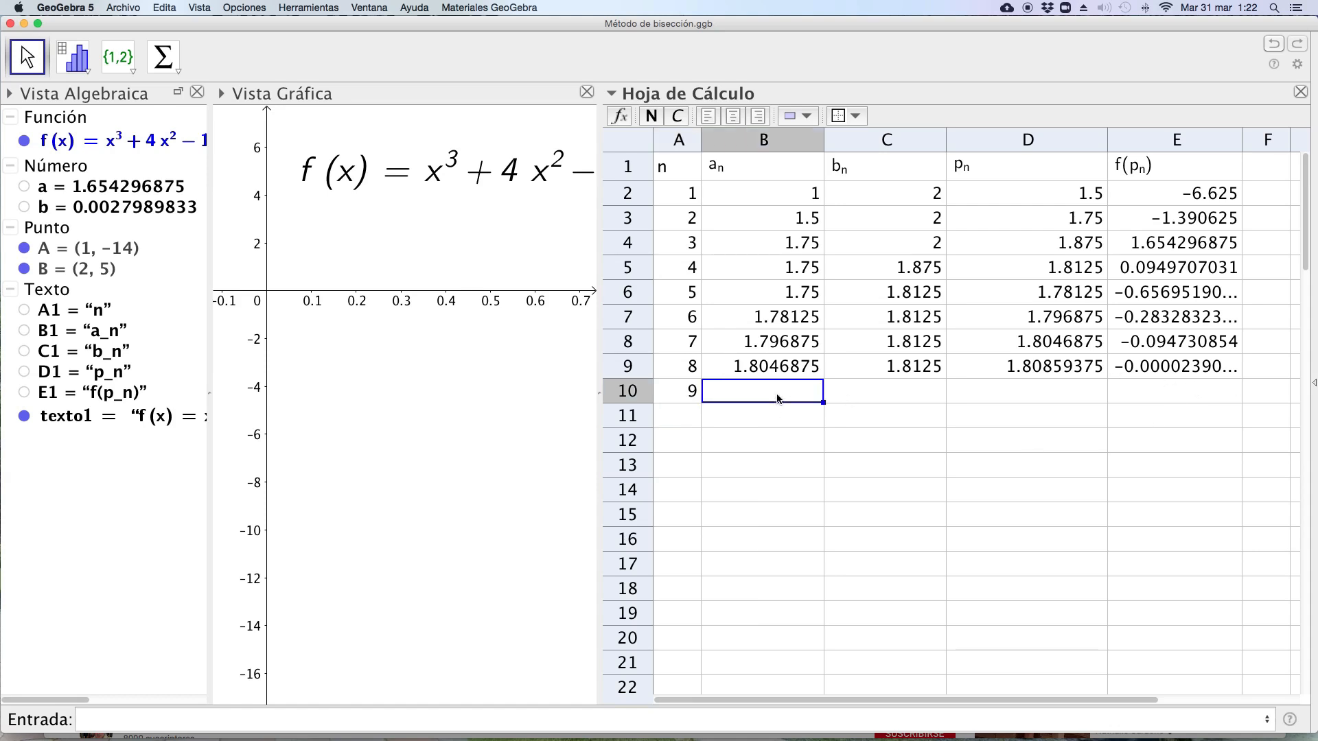
{"action": "type", "text": "="}
{"action": "left_click", "coordinate": [1010, 370]}
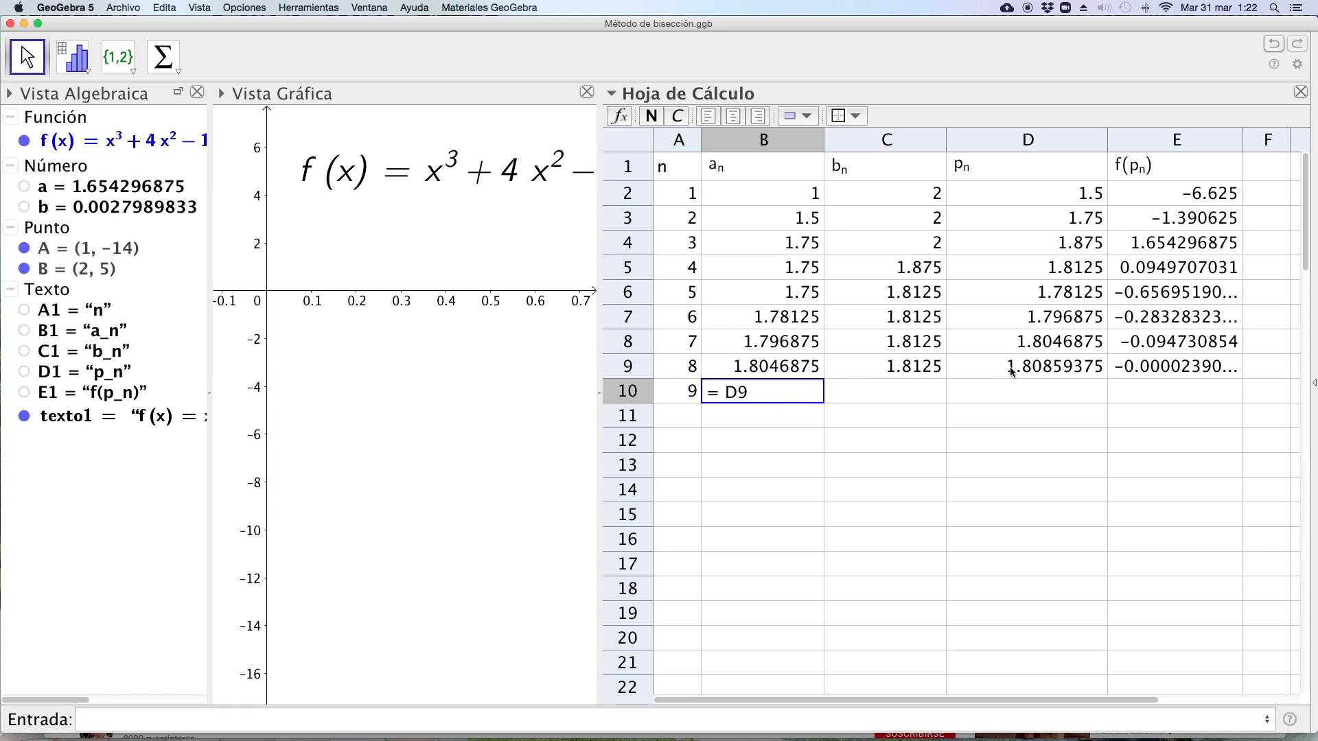
{"action": "key", "text": "Return"}
{"action": "left_click", "coordinate": [920, 383]}
{"action": "type", "text": "="}
{"action": "left_click", "coordinate": [879, 368]}
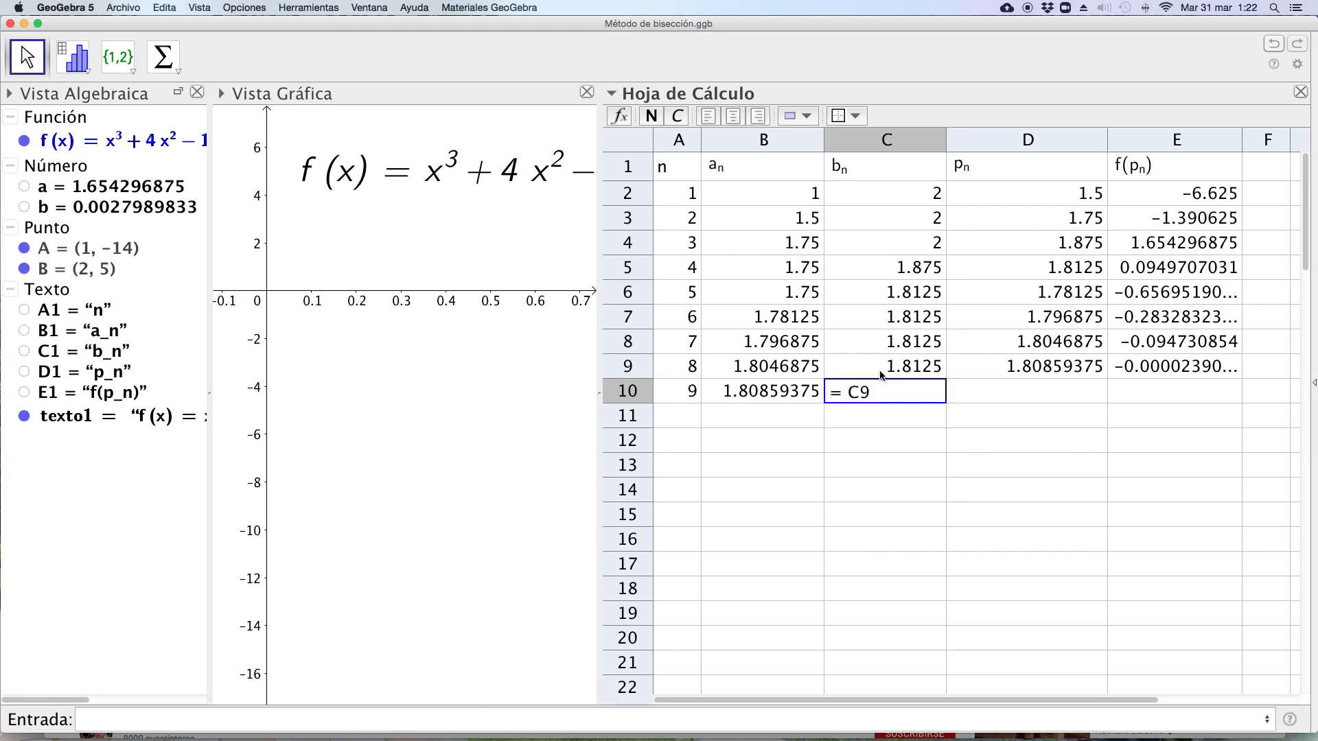
{"action": "key", "text": "Return"}
- Copy the midpoint and function value formulas from D9 and E9 down to row 10
{"action": "left_click", "coordinate": [1023, 374]}
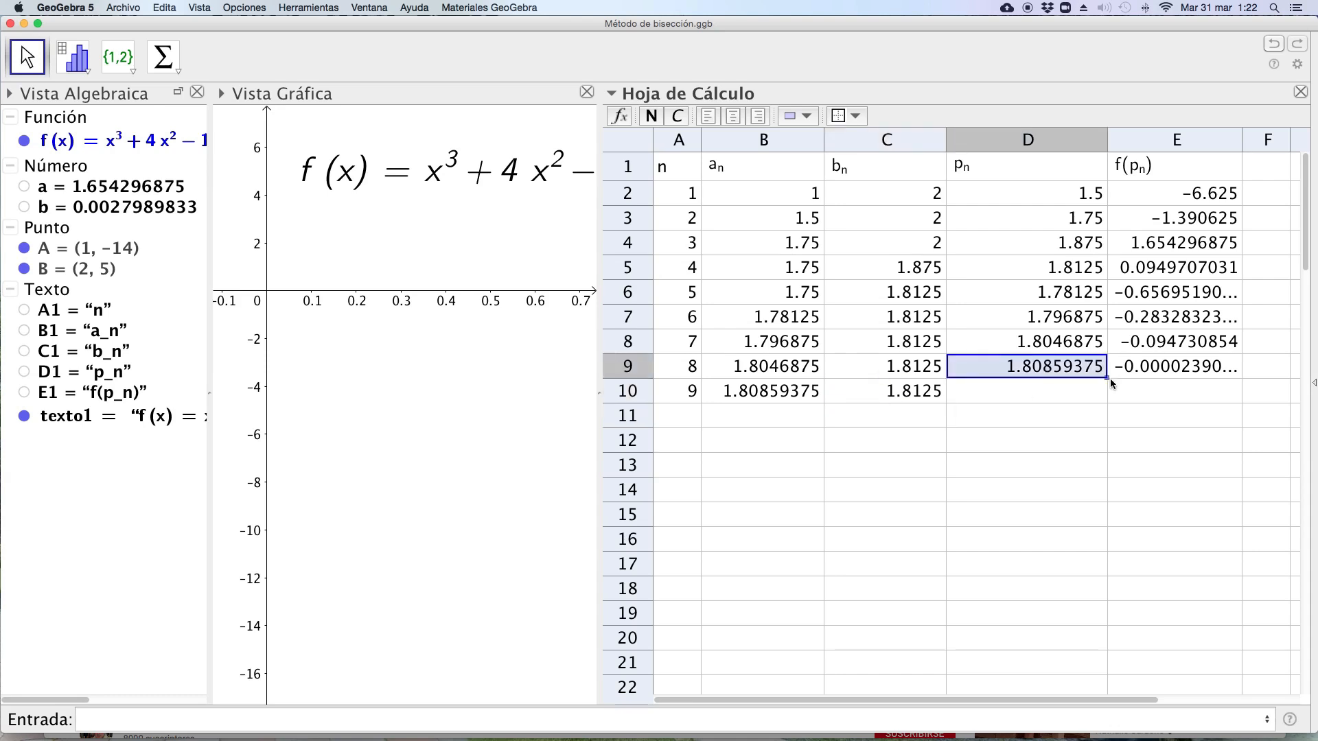
{"action": "left_click_drag", "start_coordinate": [1105, 377], "coordinate": [1106, 392]}
{"action": "left_click", "coordinate": [1168, 371]}
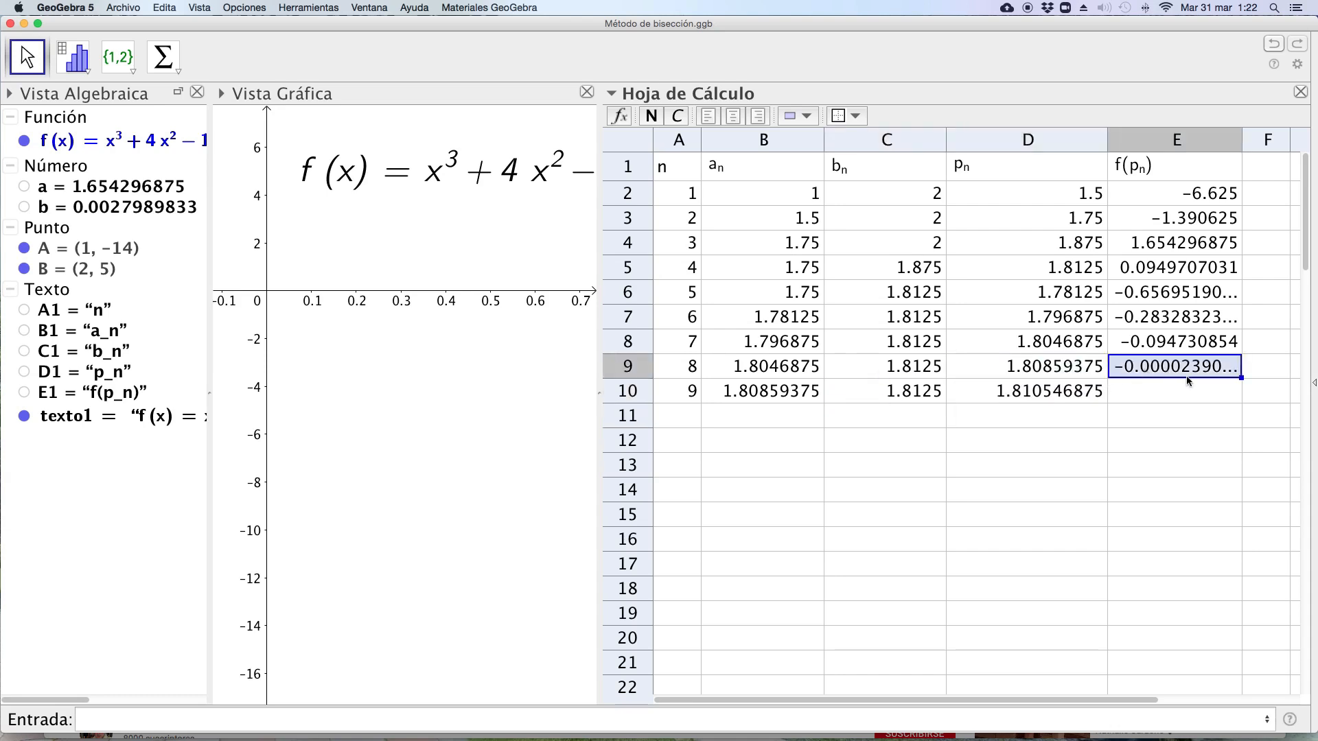
{"action": "left_click_drag", "start_coordinate": [1242, 377], "coordinate": [1242, 392]}
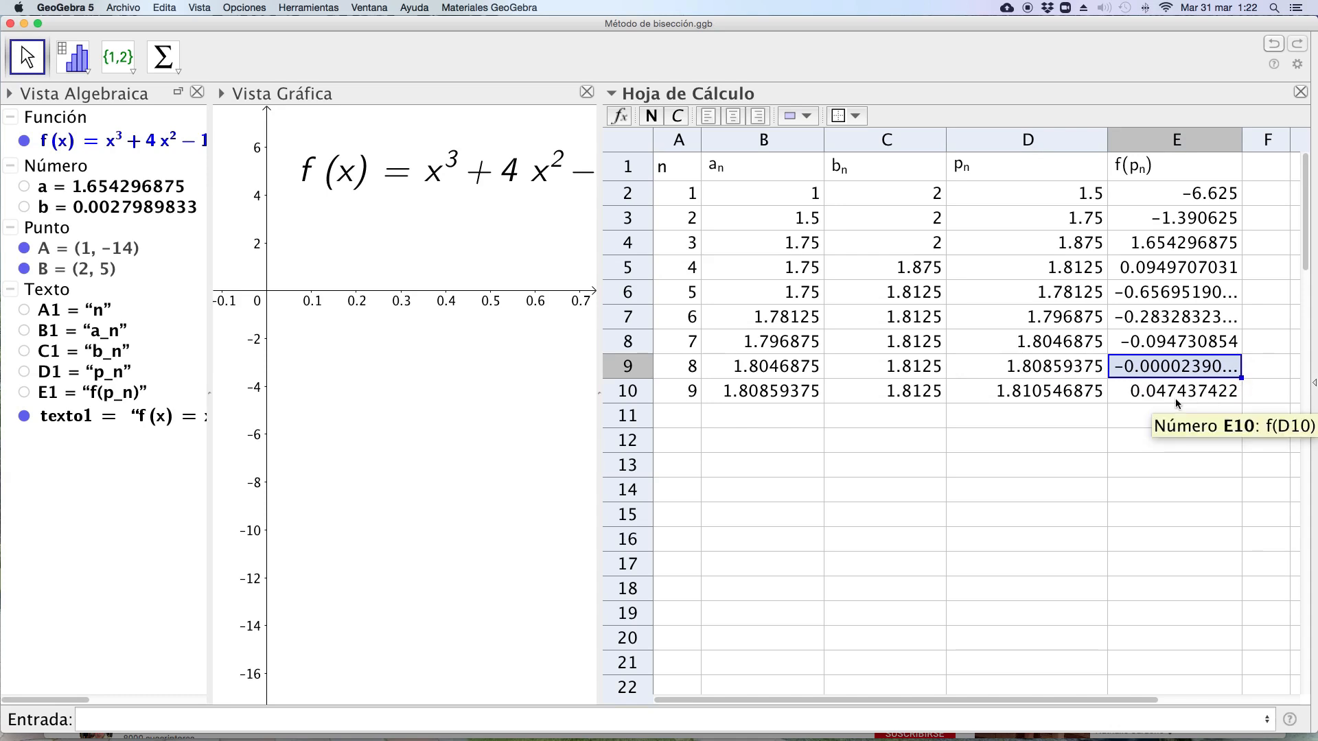
- Set up the tenth iteration's interval in row 11: n 10, b_n as =D10 and a_n as =B10
{"action": "left_click", "coordinate": [692, 420]}
{"action": "type", "text": "10"}
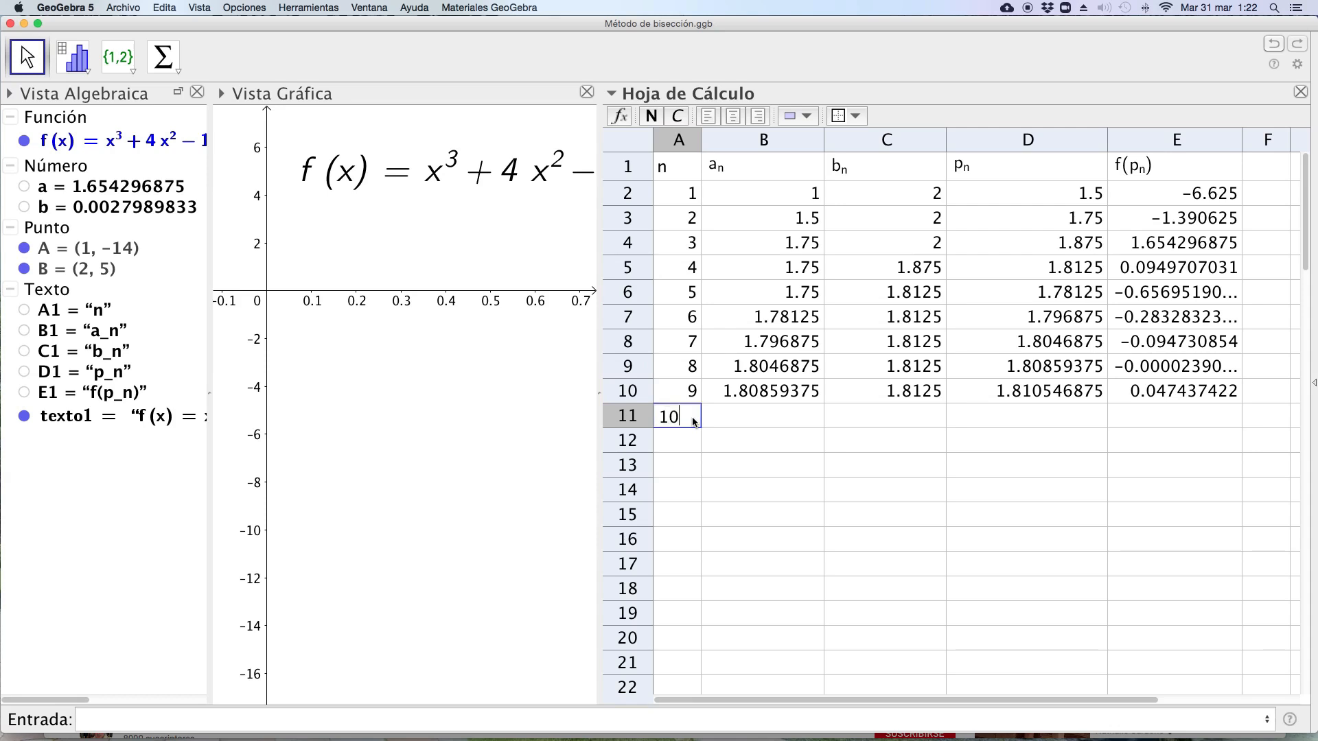
{"action": "left_click", "coordinate": [879, 413]}
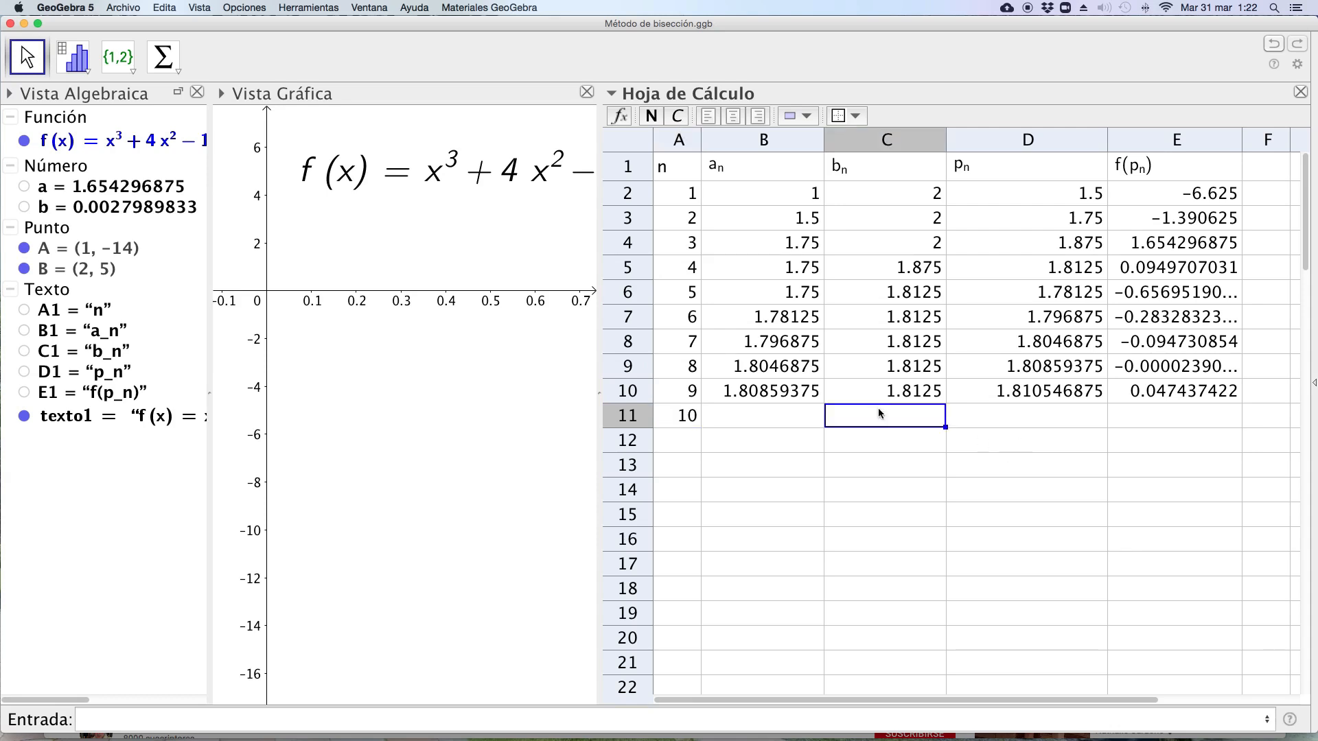
{"action": "type", "text": "="}
{"action": "left_click", "coordinate": [1051, 393]}
{"action": "key", "text": "Return"}
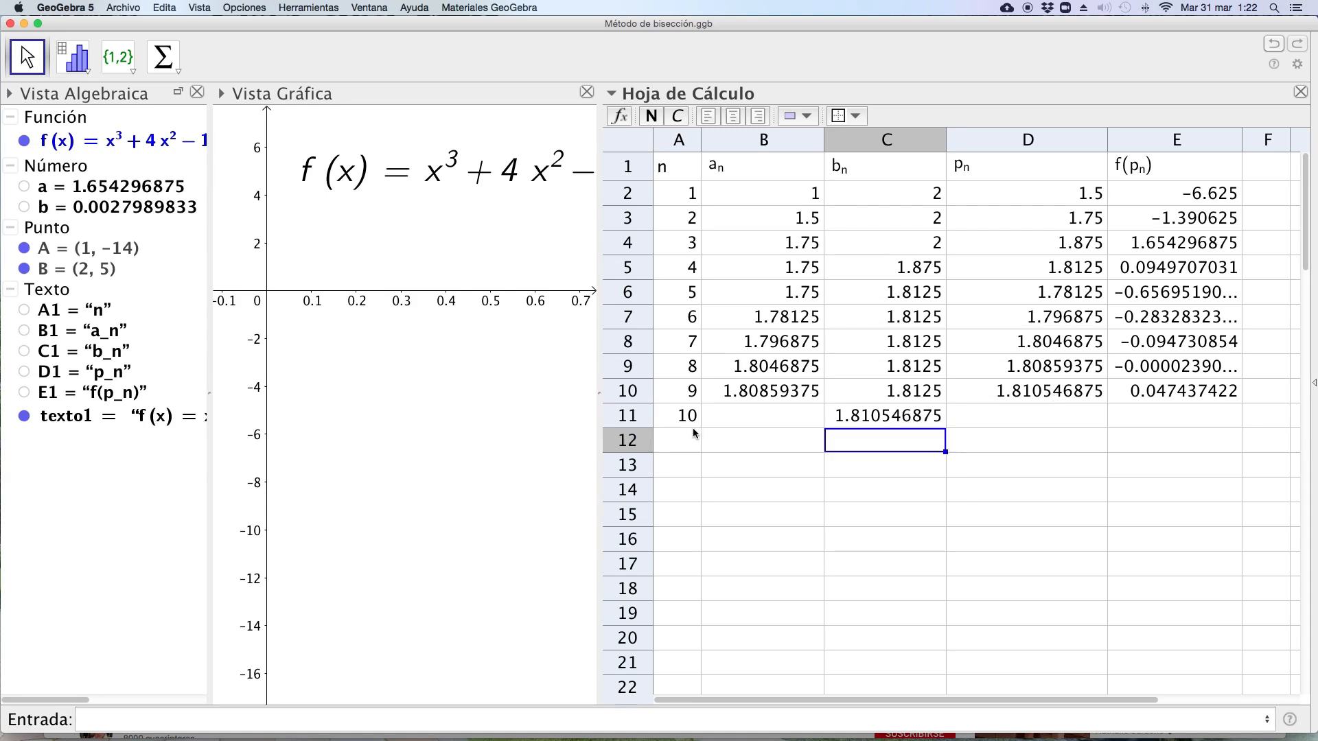
{"action": "left_click", "coordinate": [739, 422]}
{"action": "type", "text": "="}
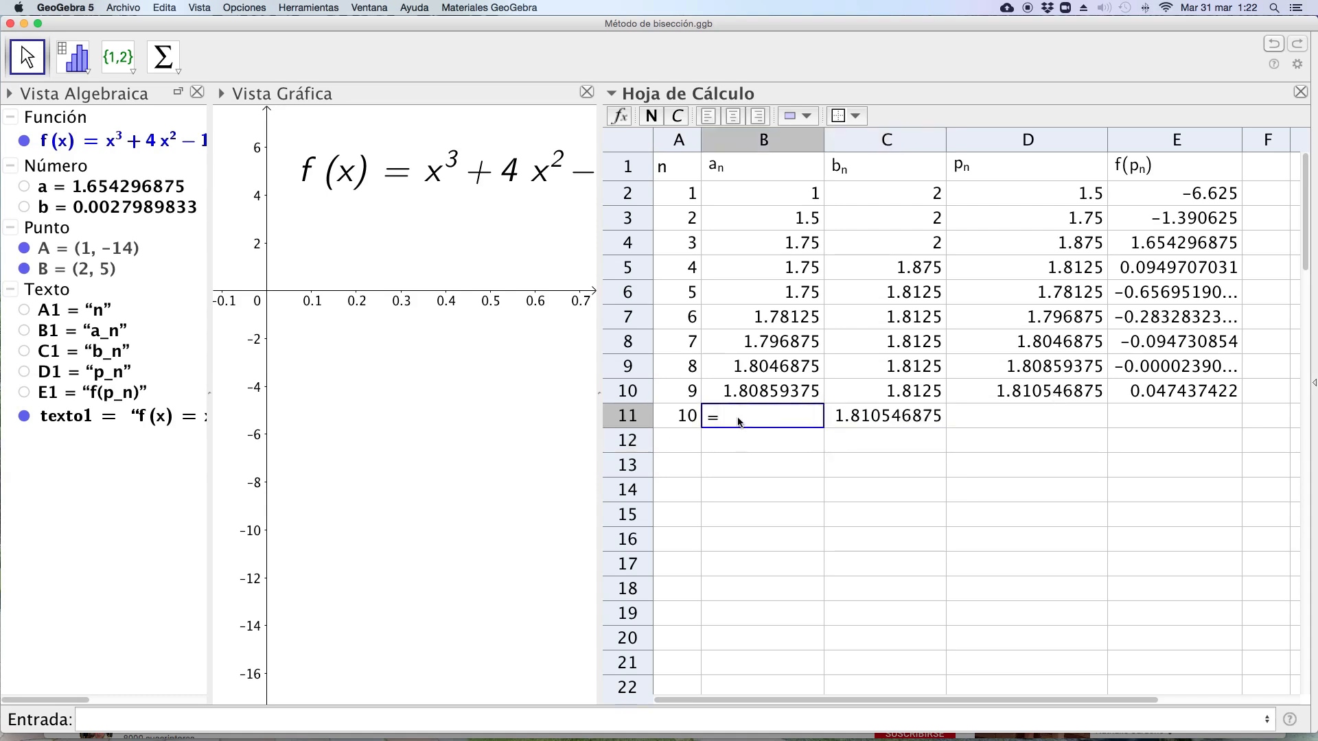
{"action": "left_click", "coordinate": [760, 391]}
{"action": "key", "text": "Return"}
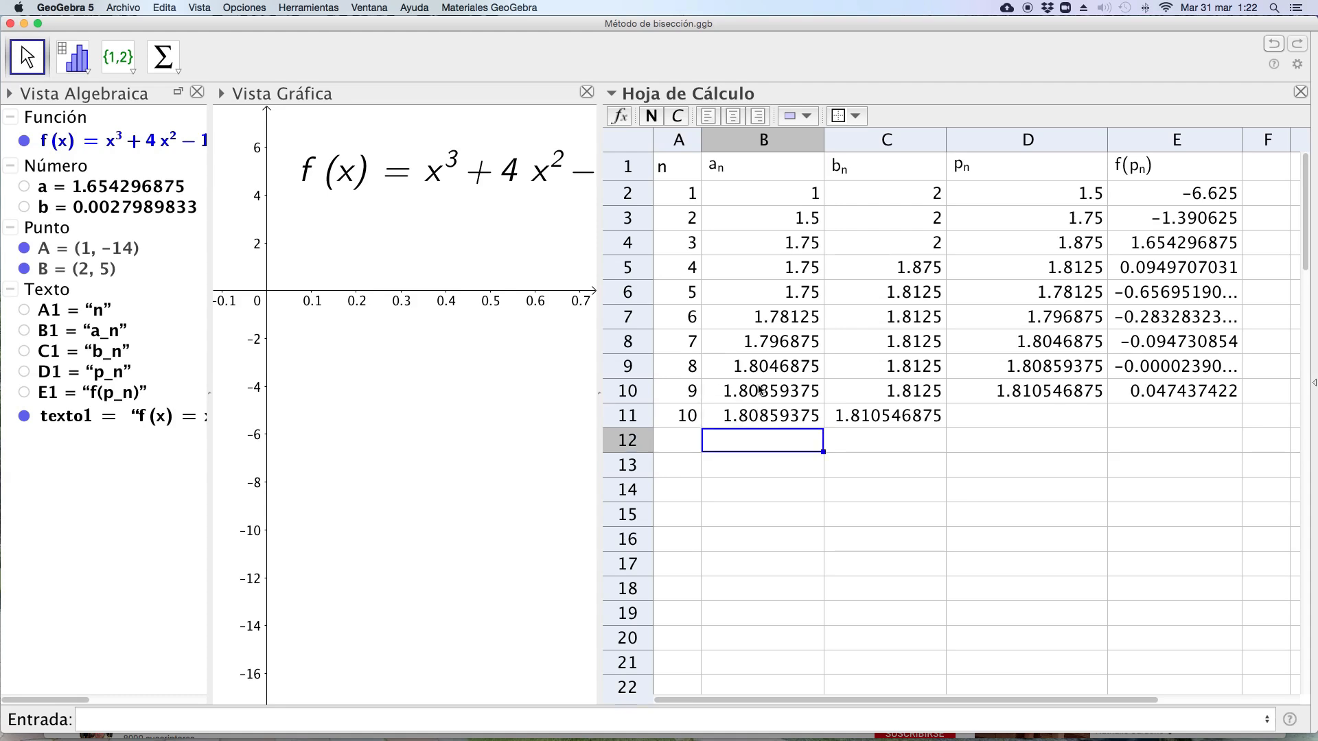
- Copy the midpoint and function value formulas from D10 and E10 down to row 11
{"action": "left_click", "coordinate": [1019, 390]}
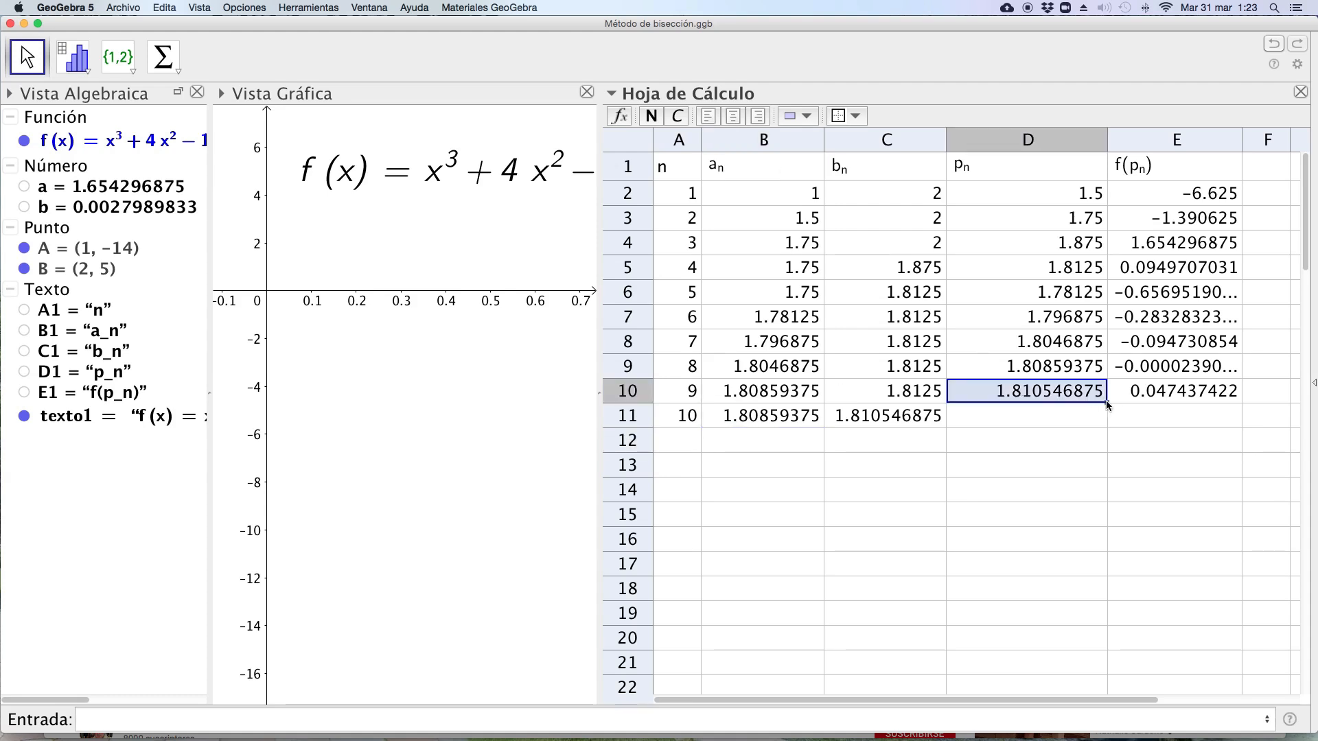
{"action": "double_click", "coordinate": [1105, 400]}
{"action": "left_click", "coordinate": [1236, 396]}
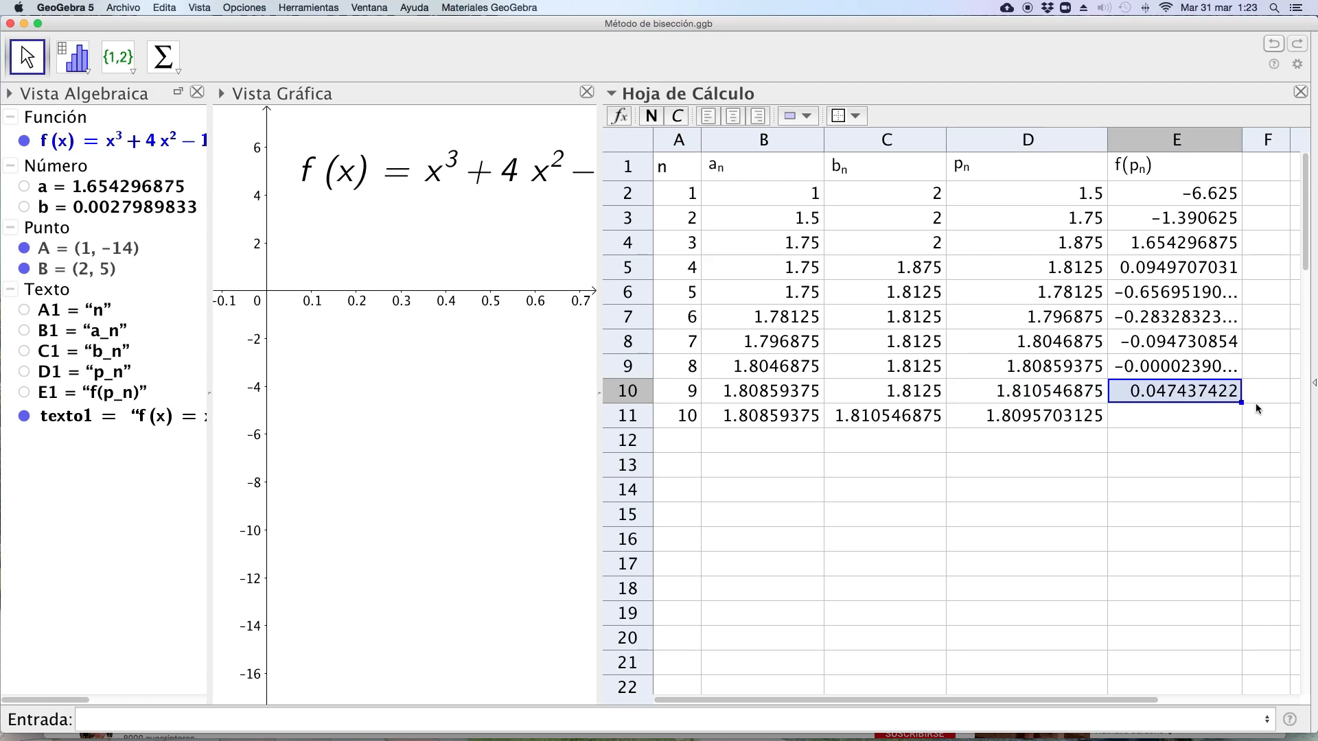
{"action": "double_click", "coordinate": [1242, 403]}
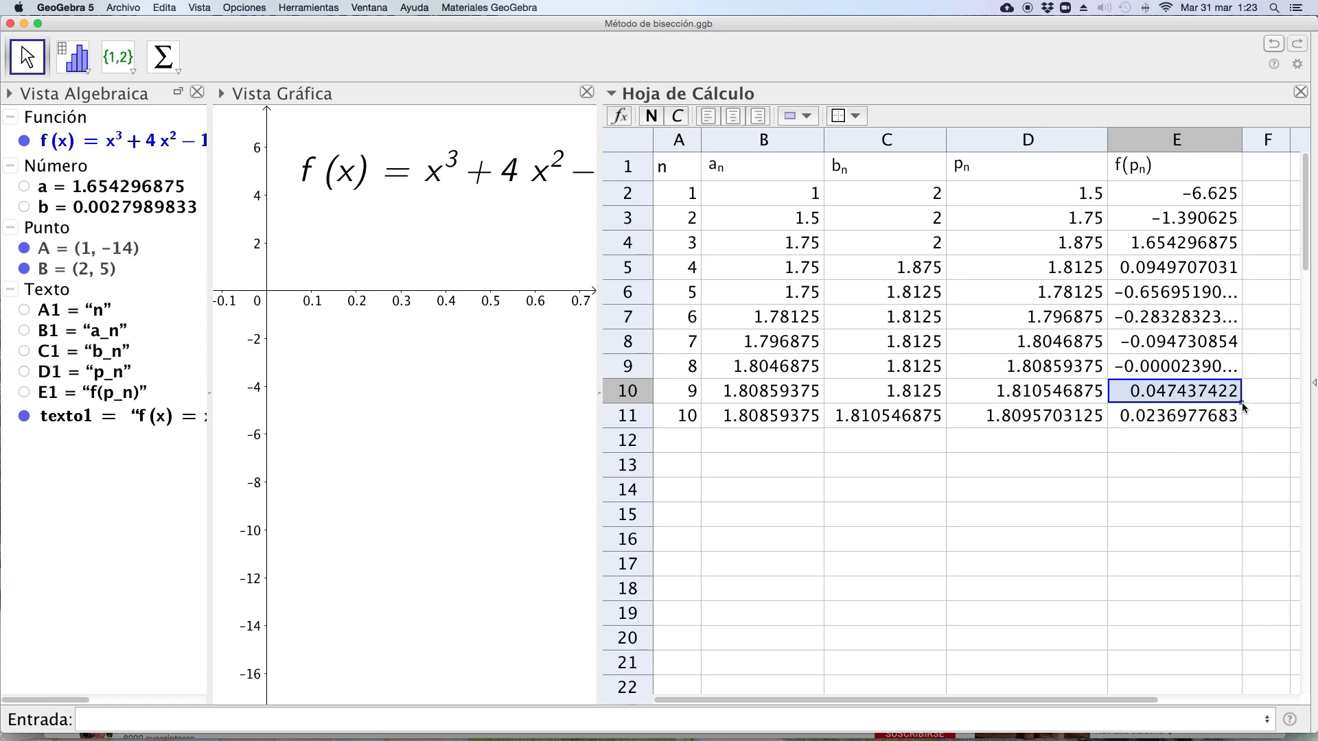
- Compare the midpoints and function values of iterations 8 and 10 to judge which approximates the root better
{"action": "left_click", "coordinate": [963, 444]}
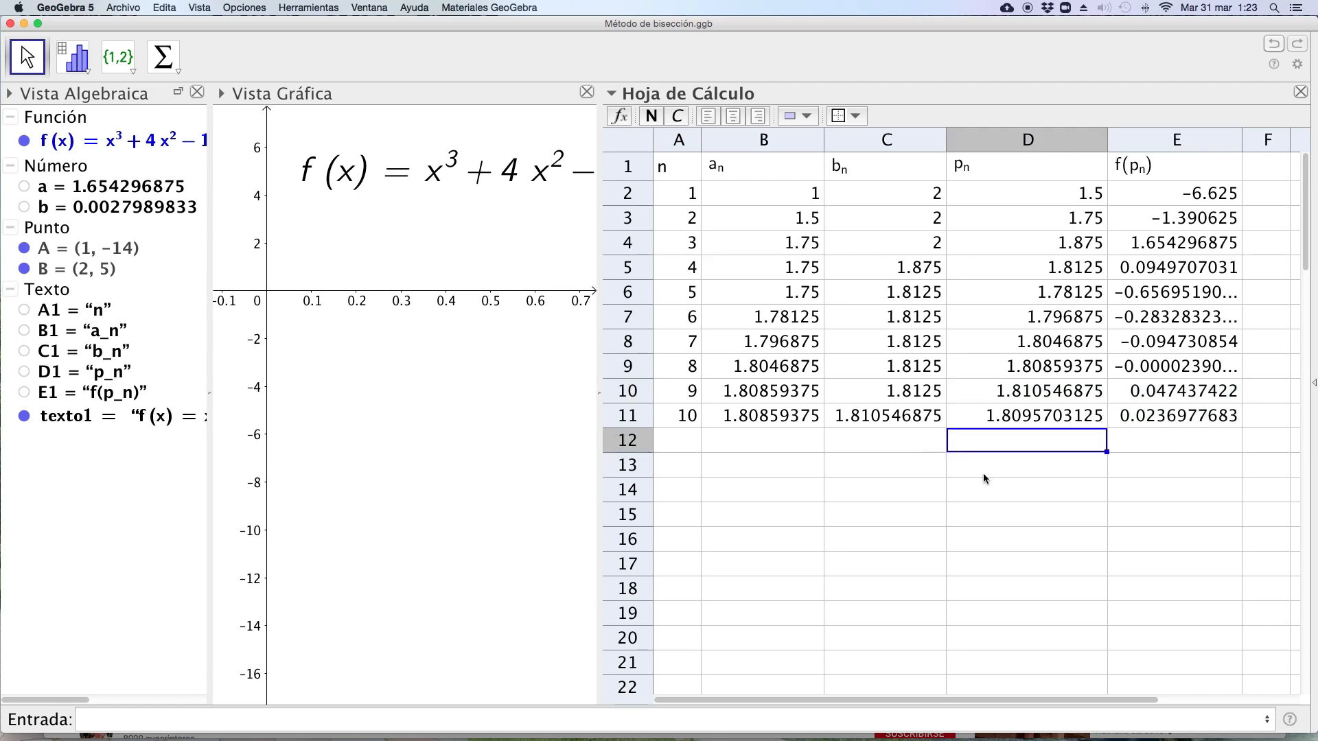
{"action": "left_click", "coordinate": [1004, 425]}
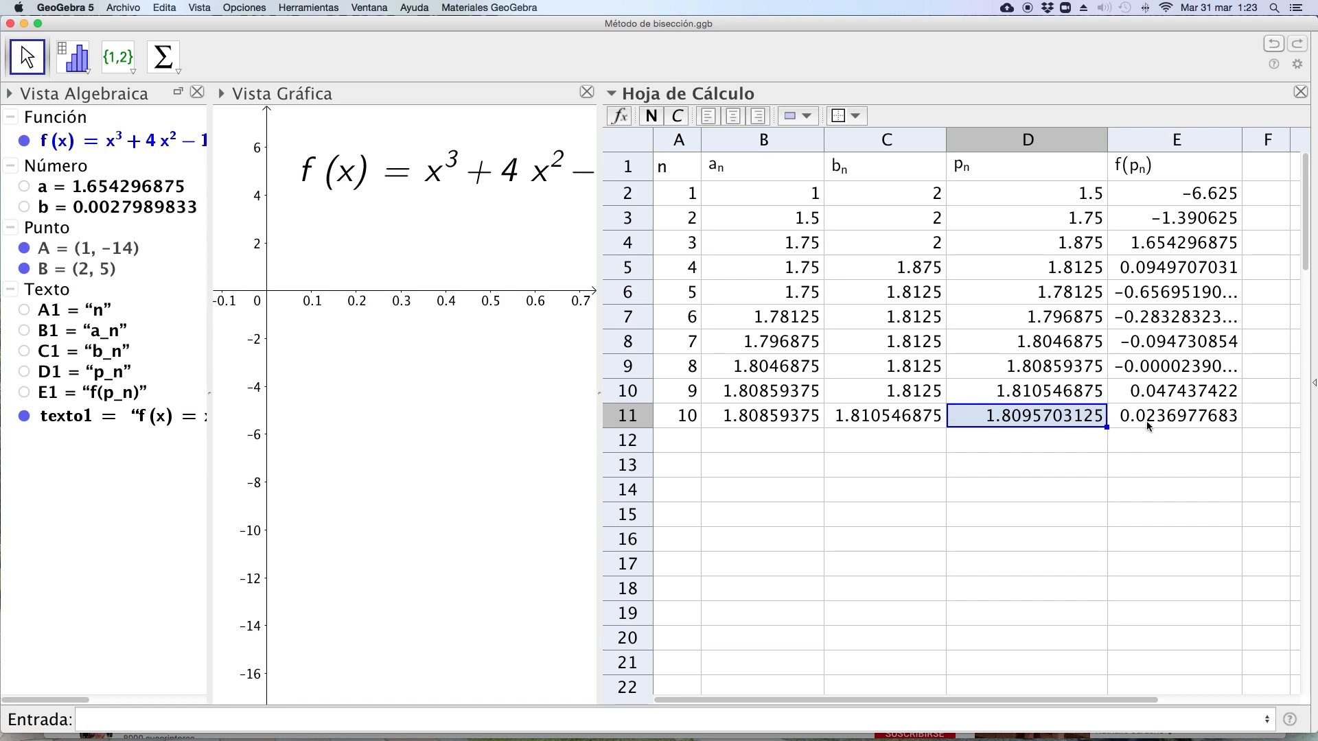
{"action": "left_click", "coordinate": [1153, 368]}
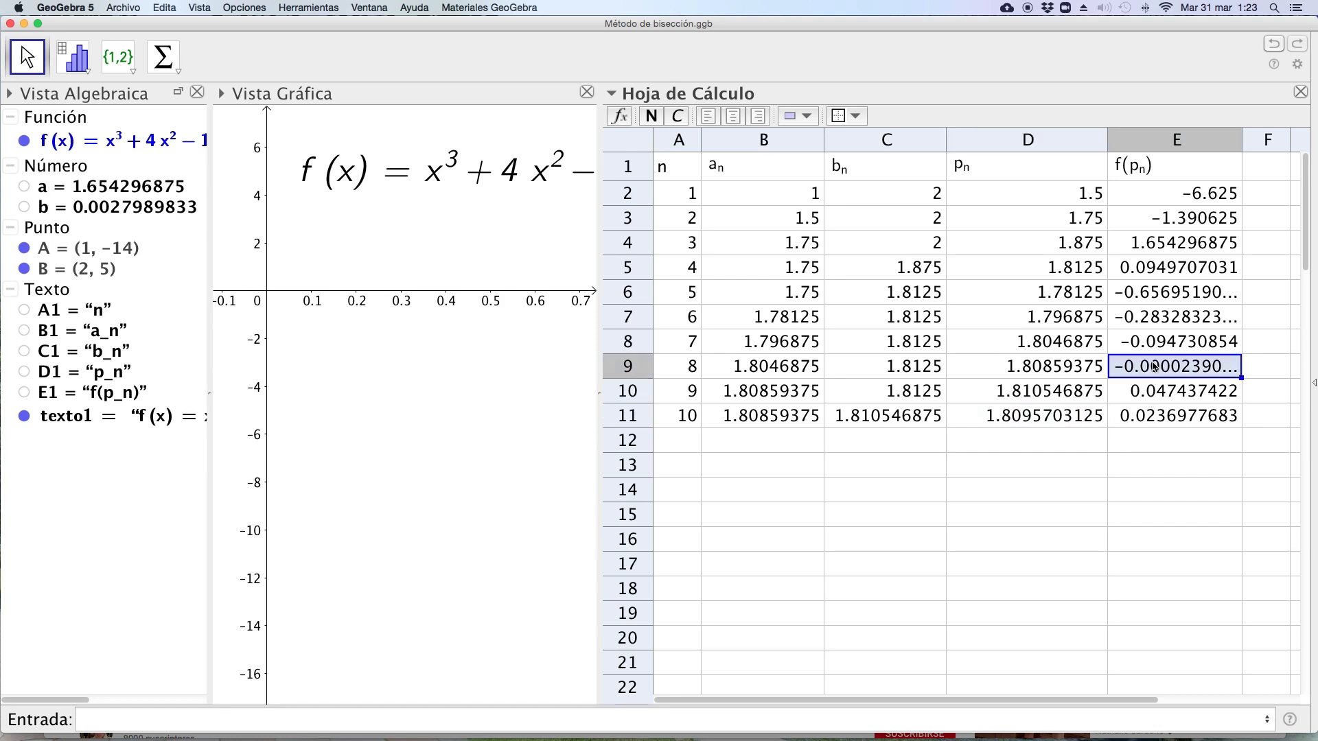
{"action": "left_click", "coordinate": [1063, 368]}
{"action": "left_click", "coordinate": [1164, 366]}
{"action": "left_click", "coordinate": [1171, 420]}
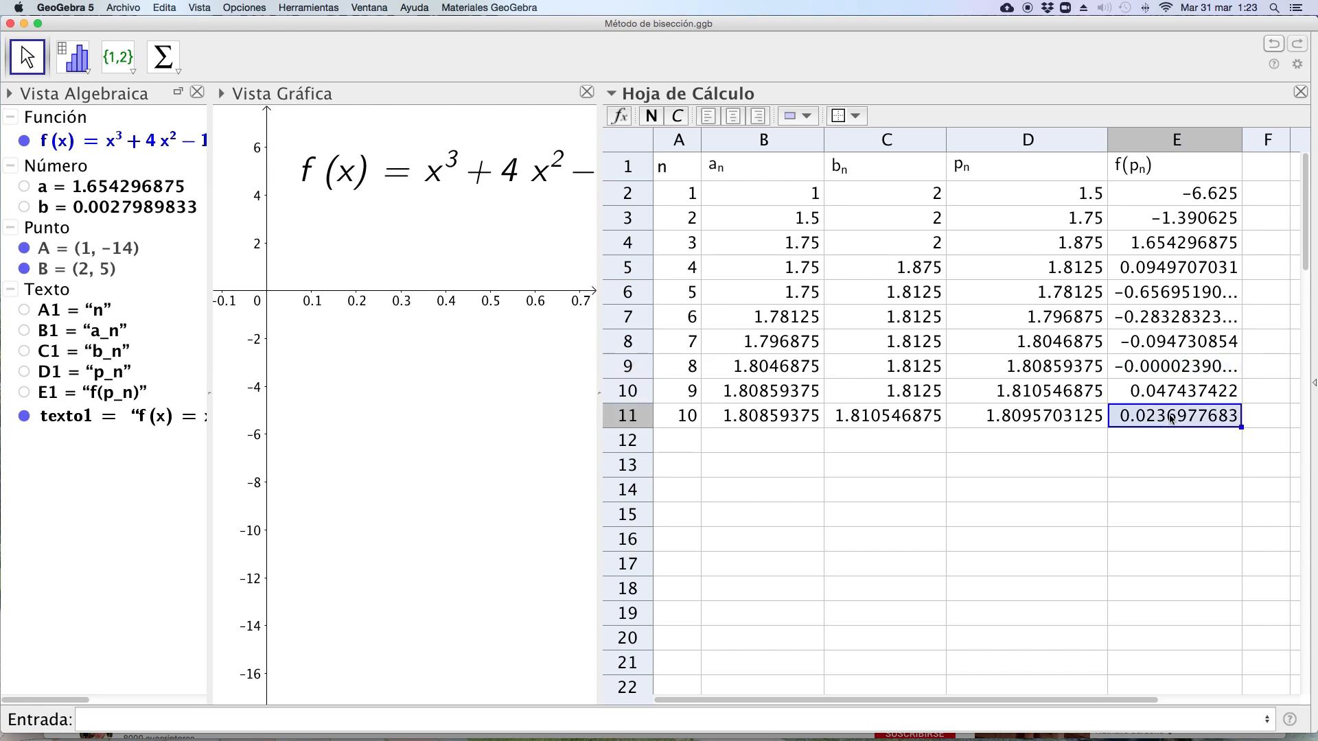
{"action": "left_click", "coordinate": [1028, 425]}
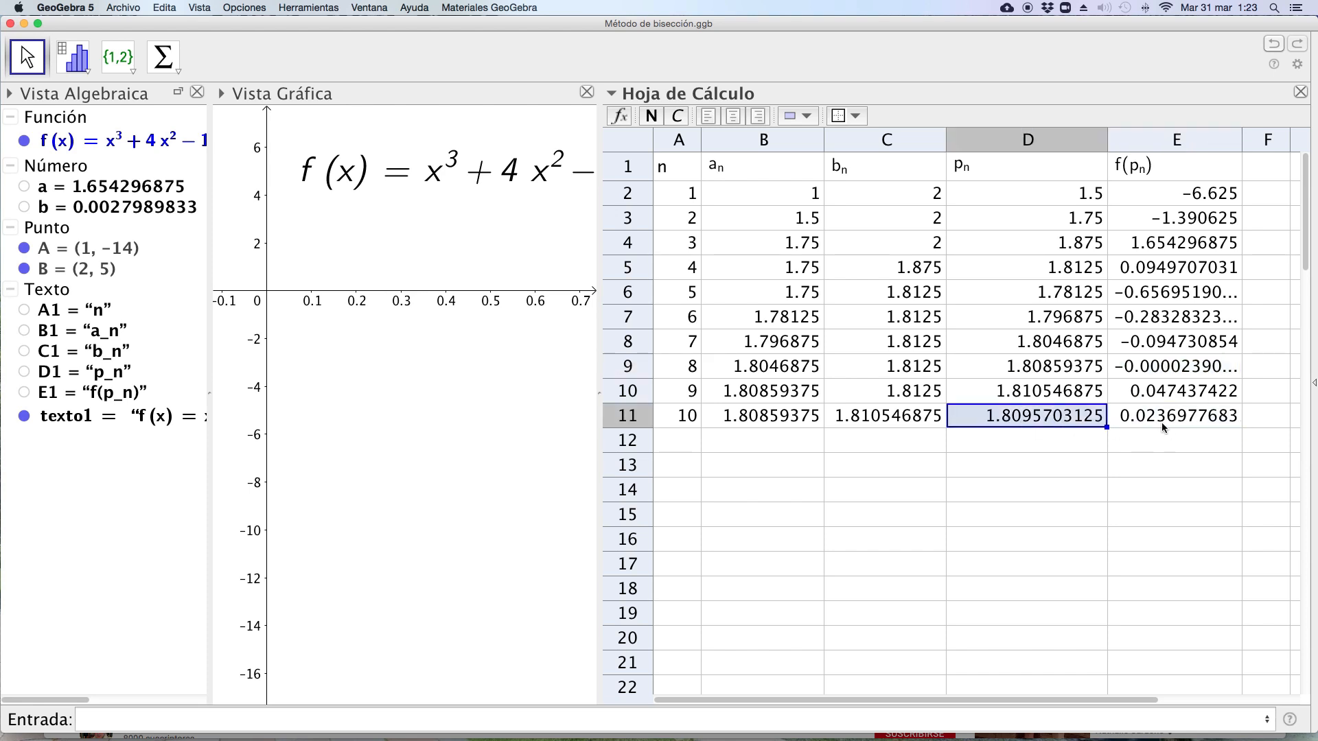
{"action": "left_click", "coordinate": [1159, 366]}
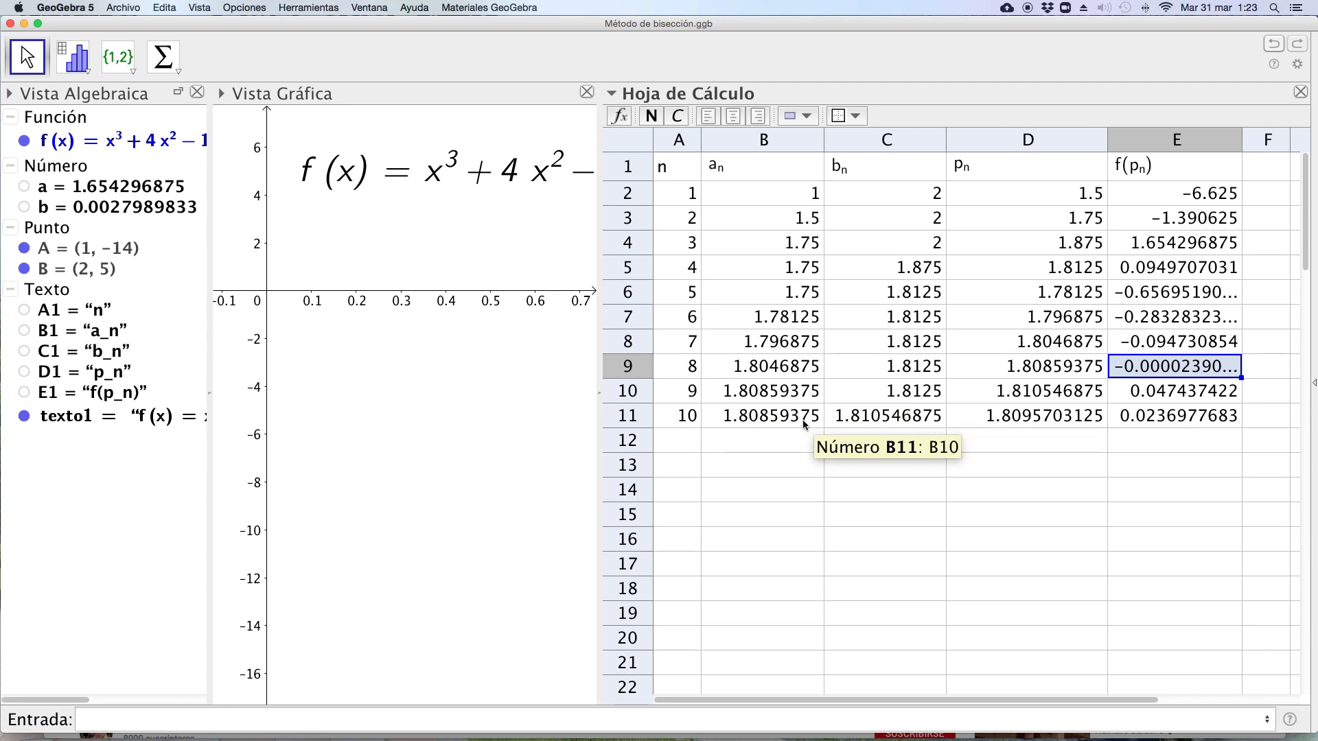
{"action": "left_click", "coordinate": [1039, 423]}
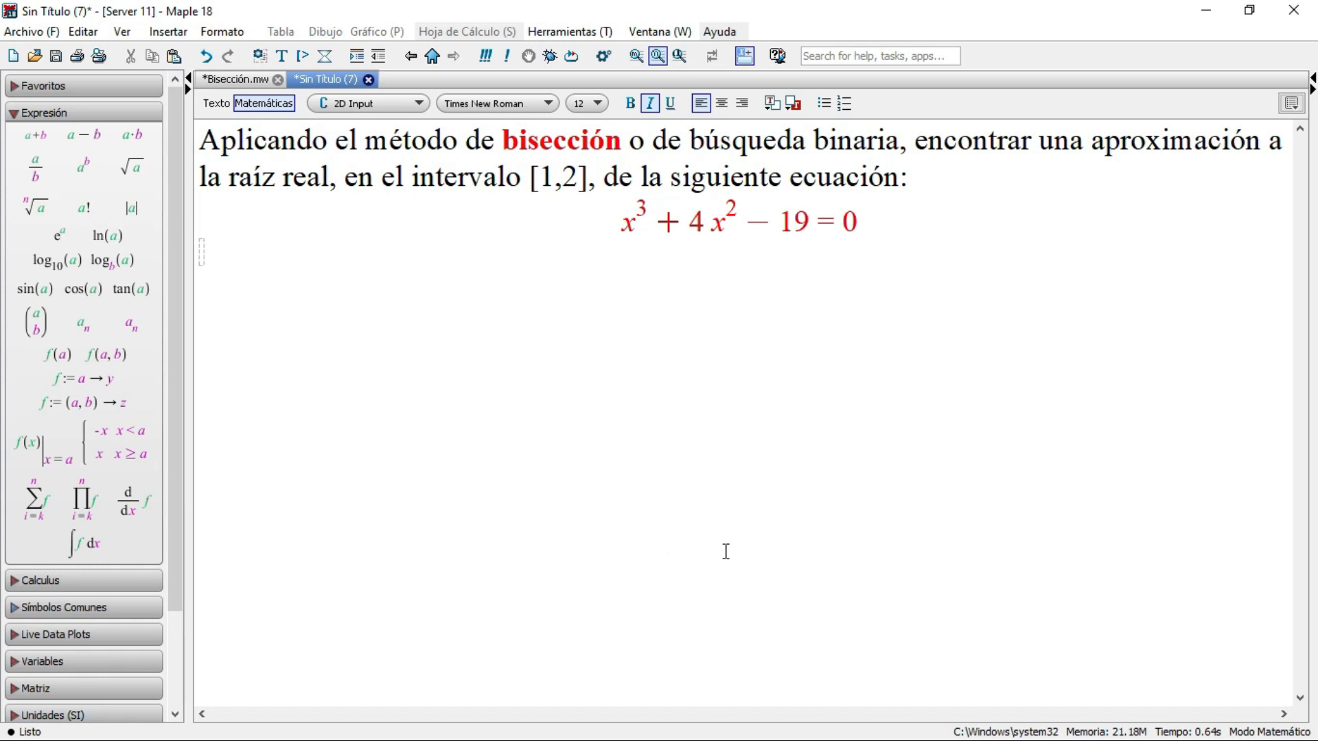
- In Maple 18, look up "for" in the Maple help system
{"action": "left_click", "coordinate": [719, 31]}
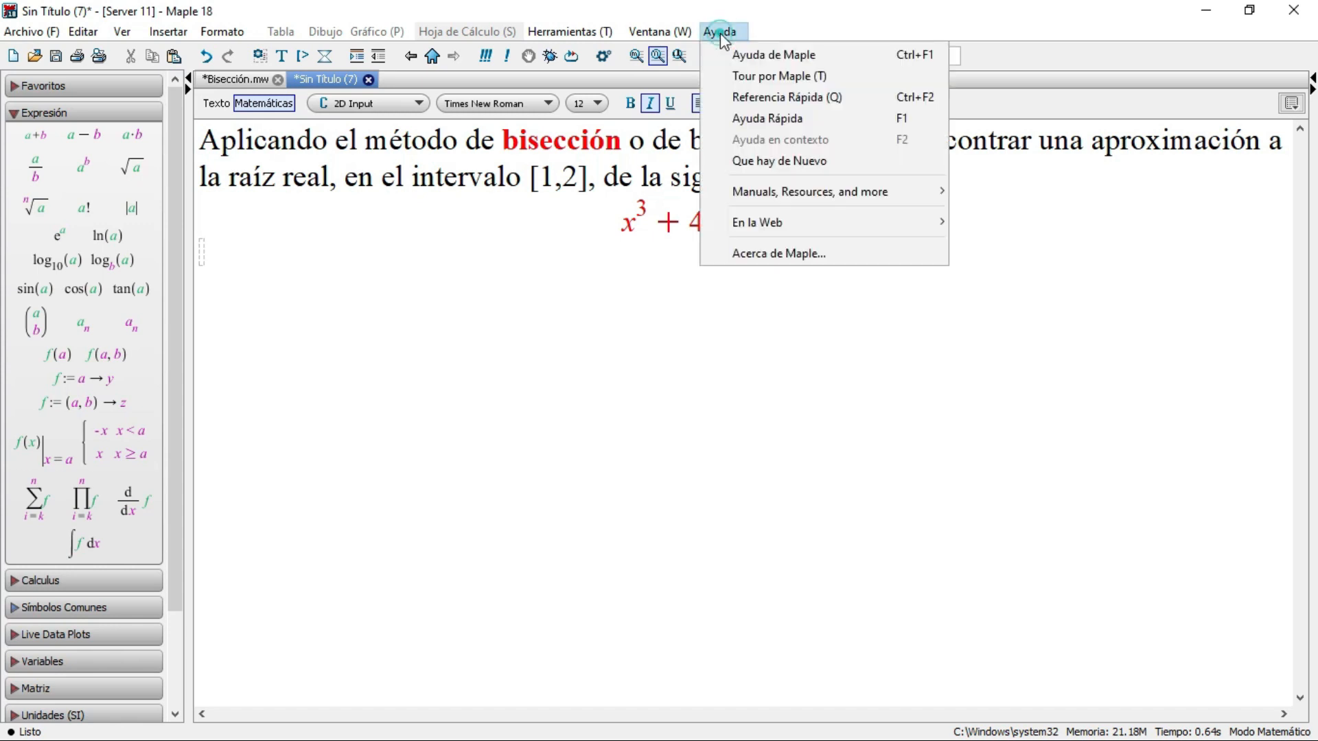
{"action": "left_click", "coordinate": [737, 54]}
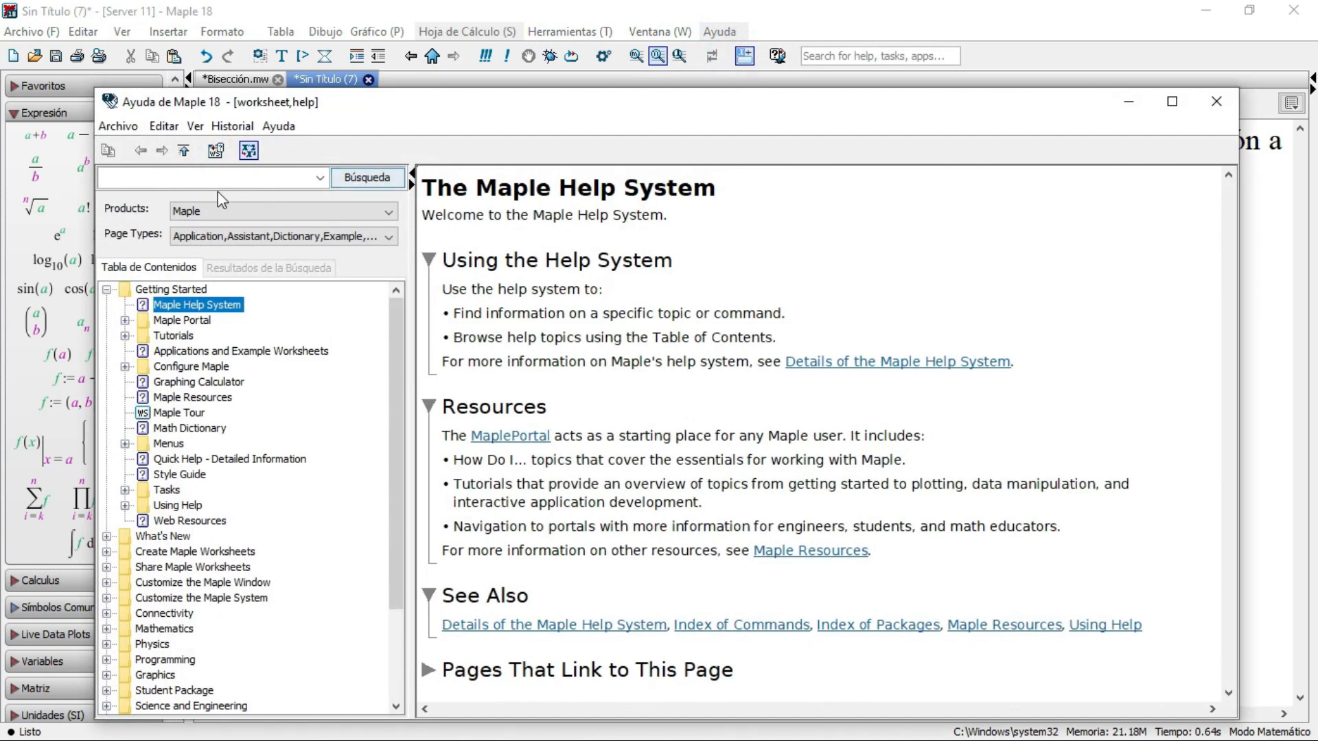
{"action": "type", "text": "for"}
{"action": "key", "text": "Return"}
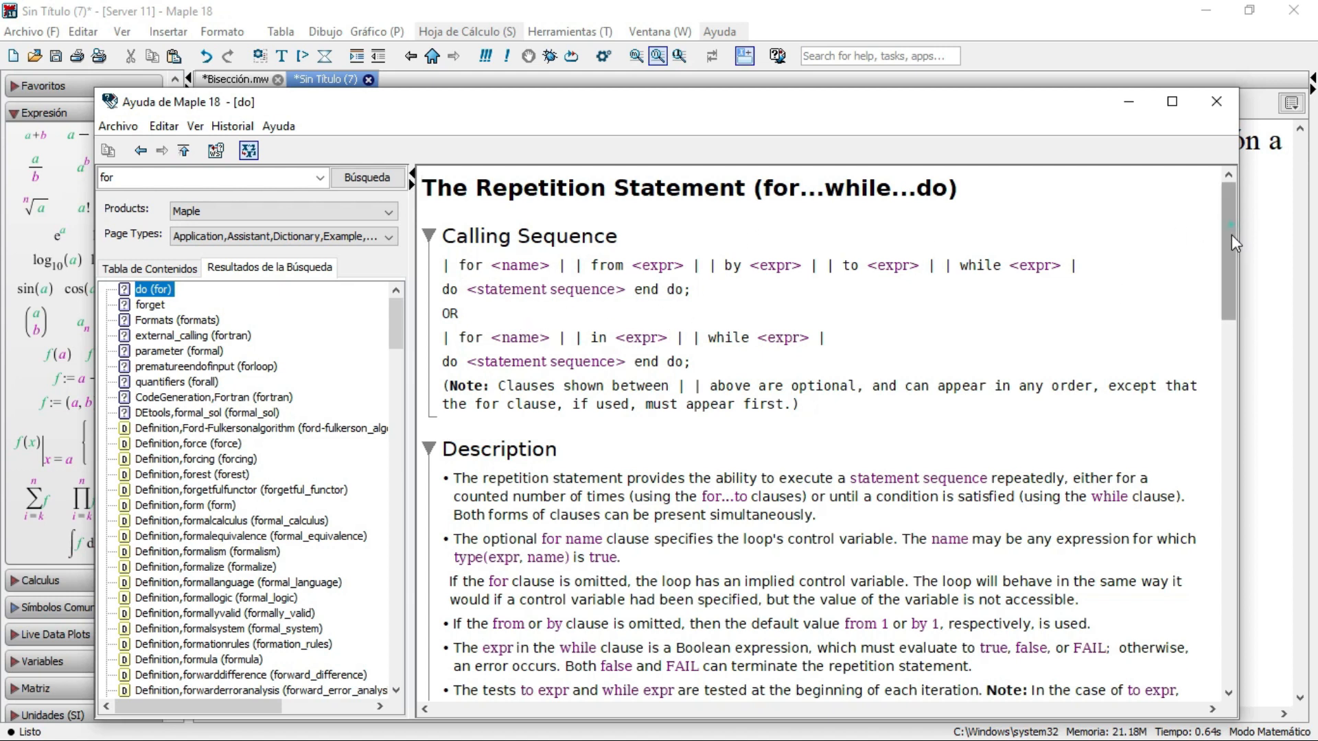
- Read the repetition statement's description and its for-loop examples, and close the help window
{"action": "left_click_drag", "start_coordinate": [1231, 233], "coordinate": [1225, 281]}
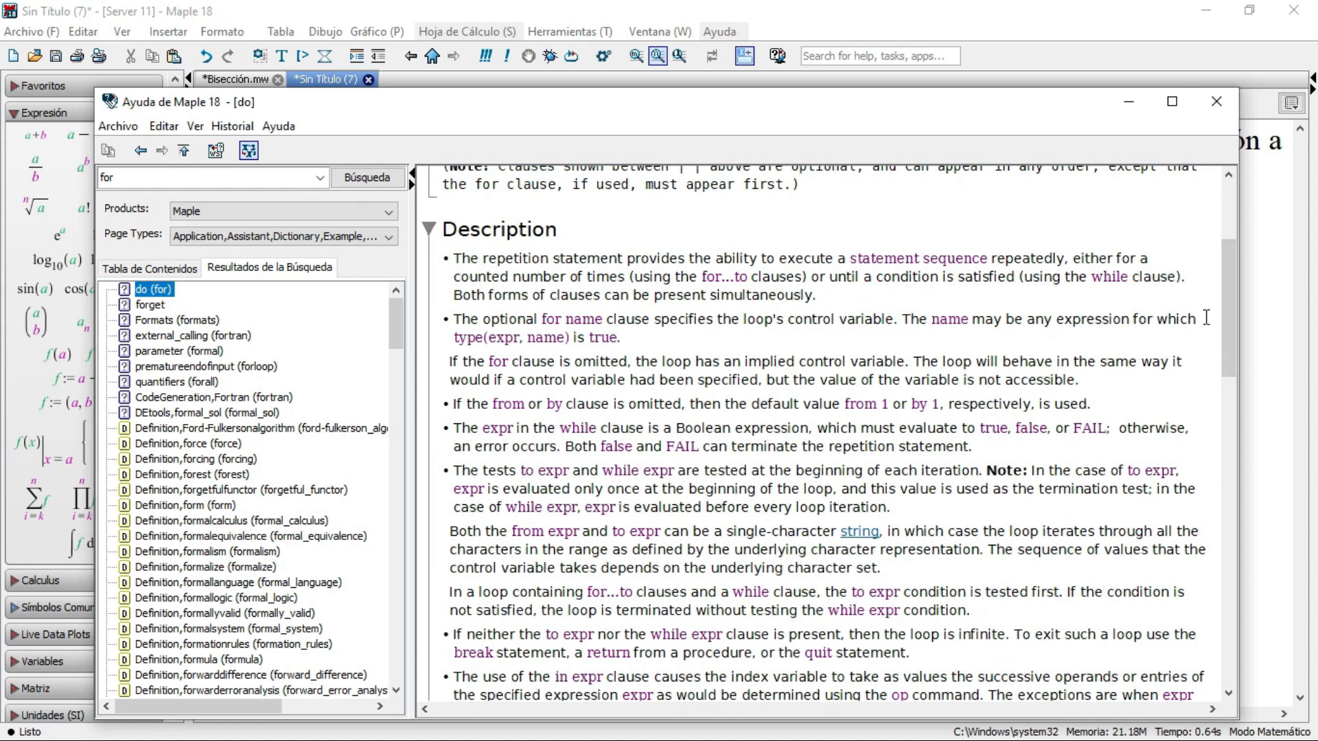
{"action": "left_click_drag", "start_coordinate": [1227, 291], "coordinate": [1256, 539]}
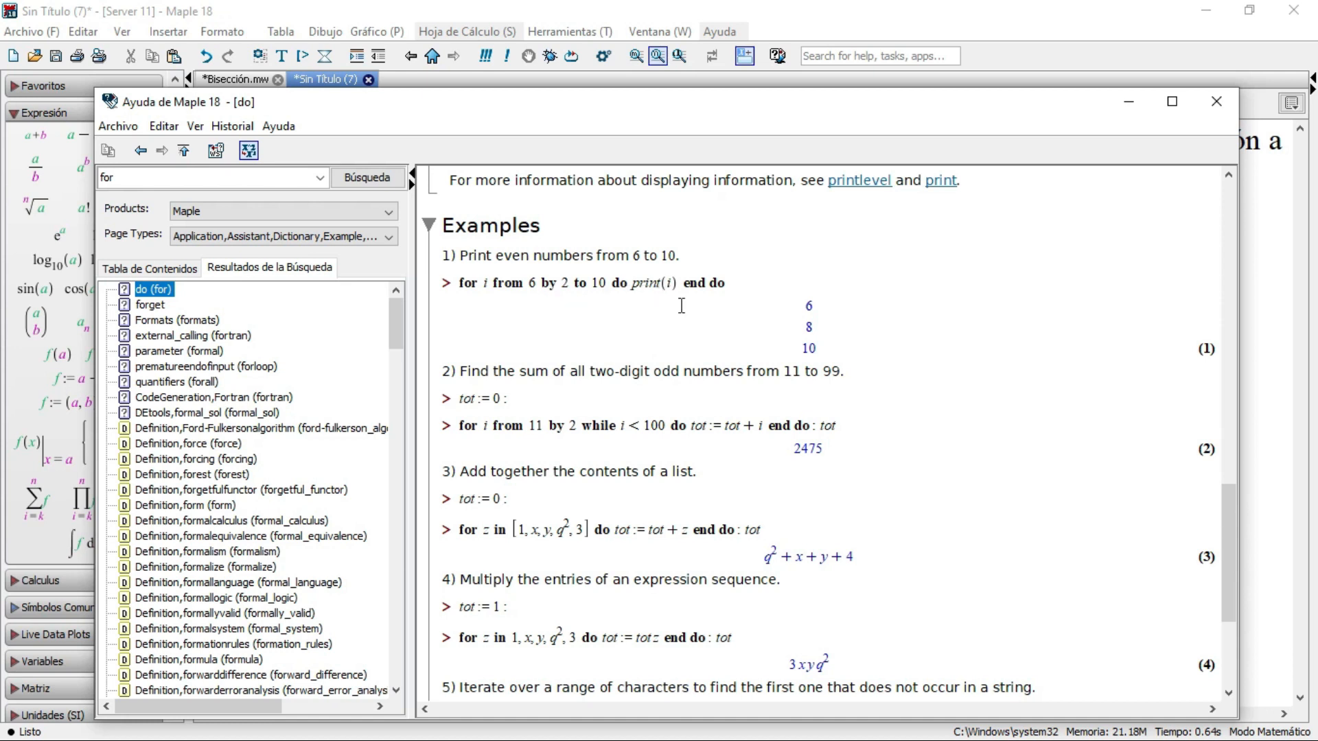
{"action": "scroll", "coordinate": [683, 313], "scroll_direction": "down", "scroll_amount": 1}
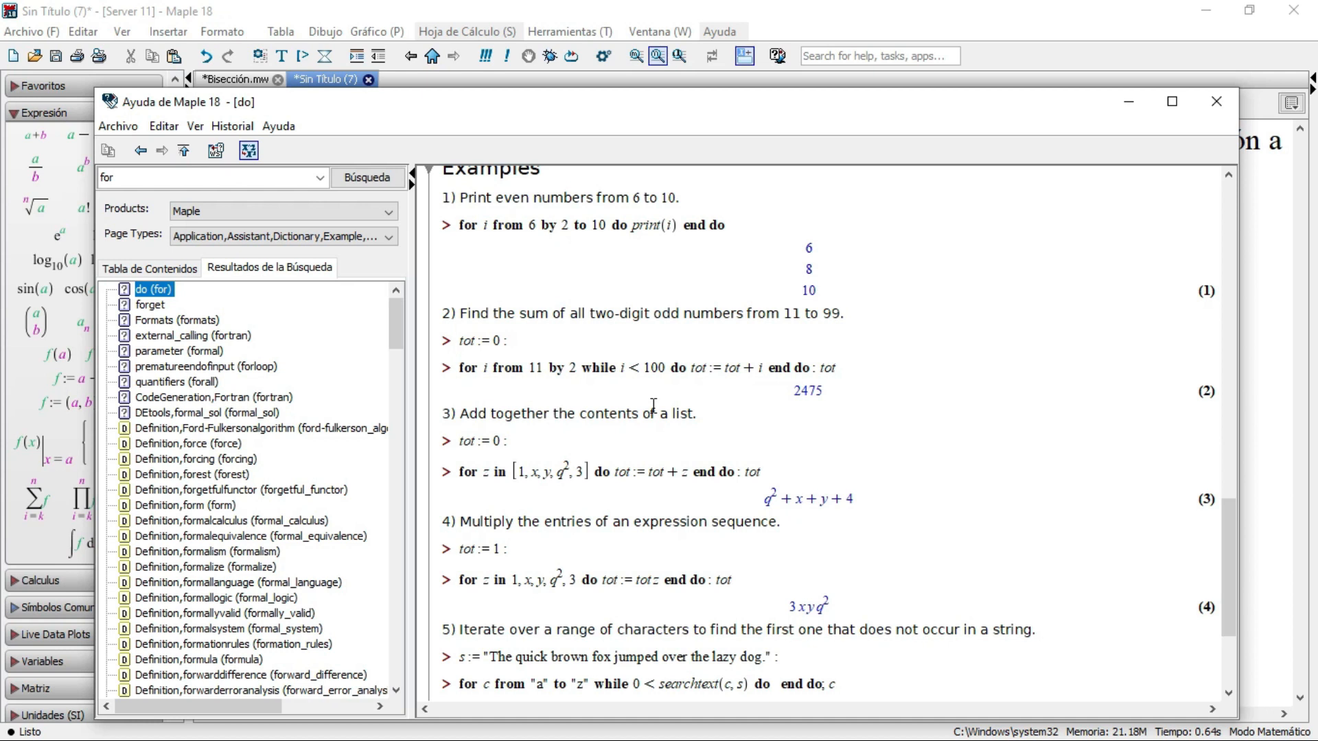
{"action": "left_click", "coordinate": [1220, 103]}
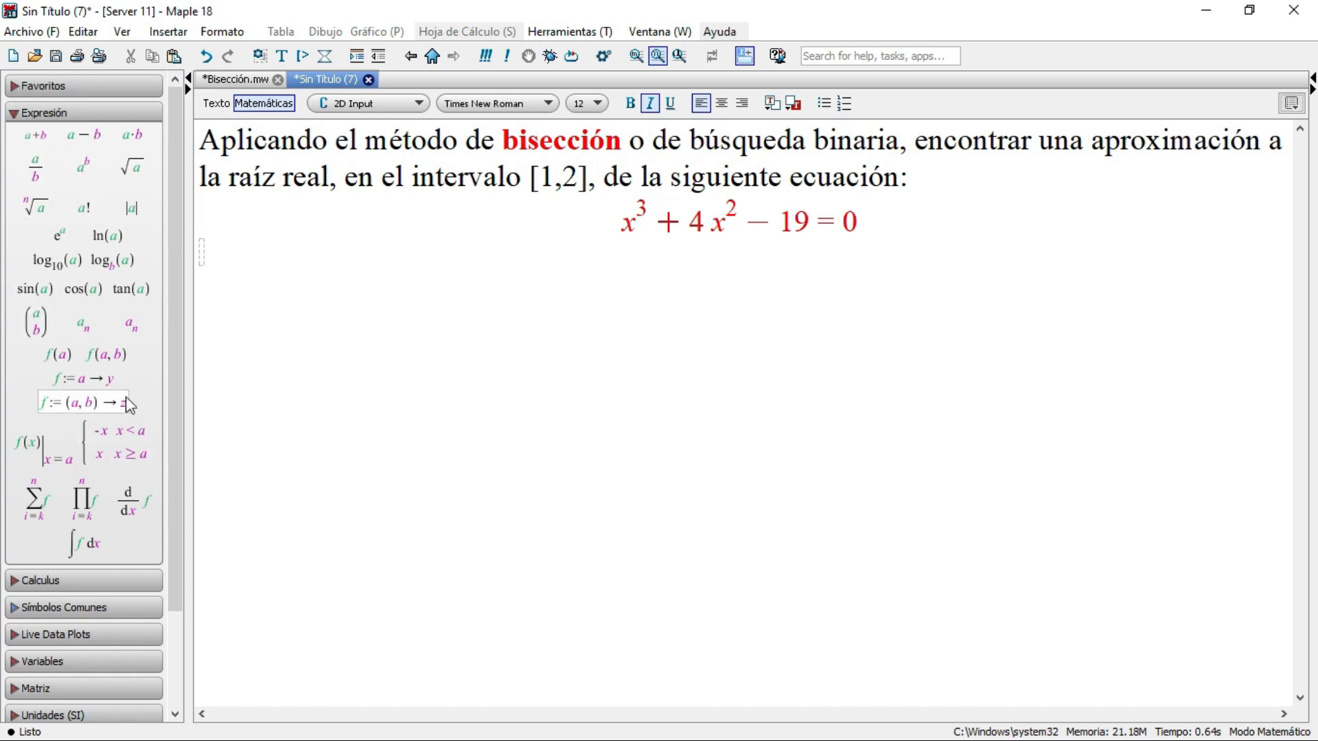
- Insert a one-variable function template for f below the equation, with x as its variable and the body placeholder cleared
{"action": "left_click", "coordinate": [90, 377]}
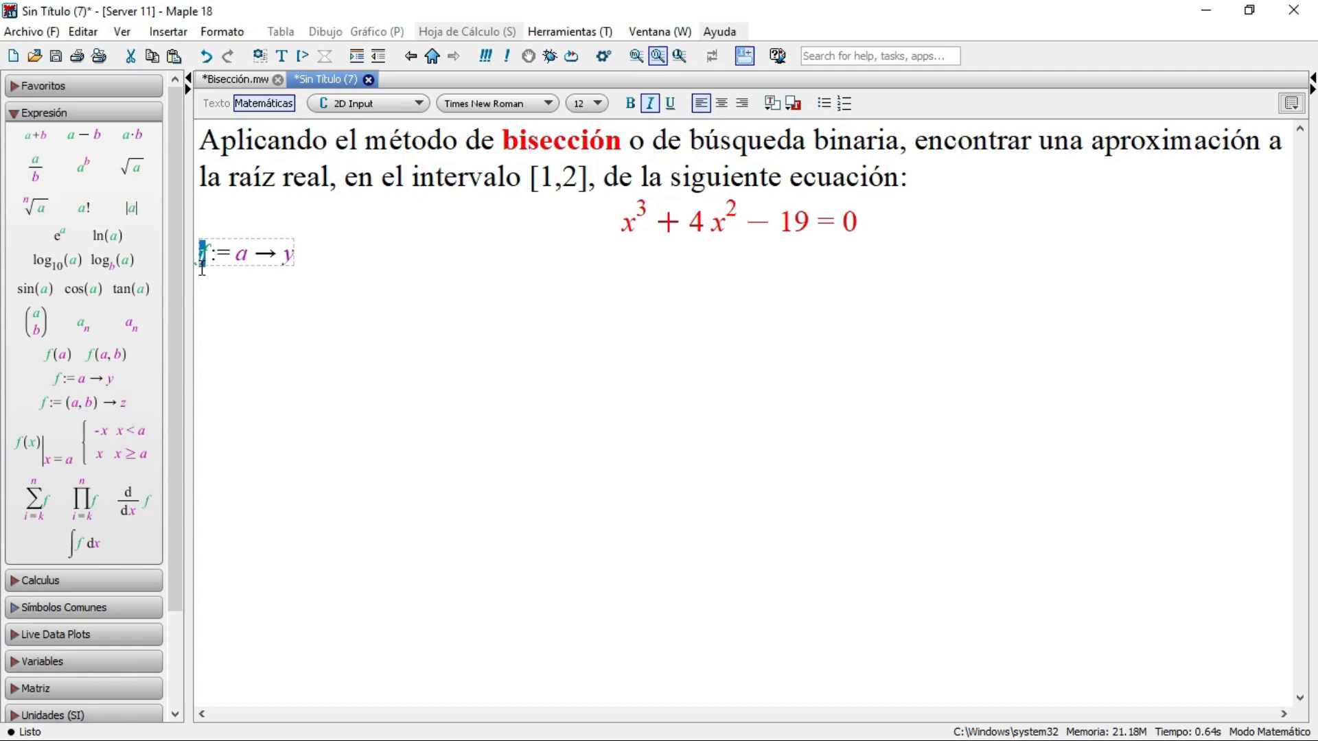
{"action": "left_click", "coordinate": [244, 253]}
{"action": "type", "text": "x"}
{"action": "key", "text": "Tab"}
{"action": "key", "text": "BackSpace"}
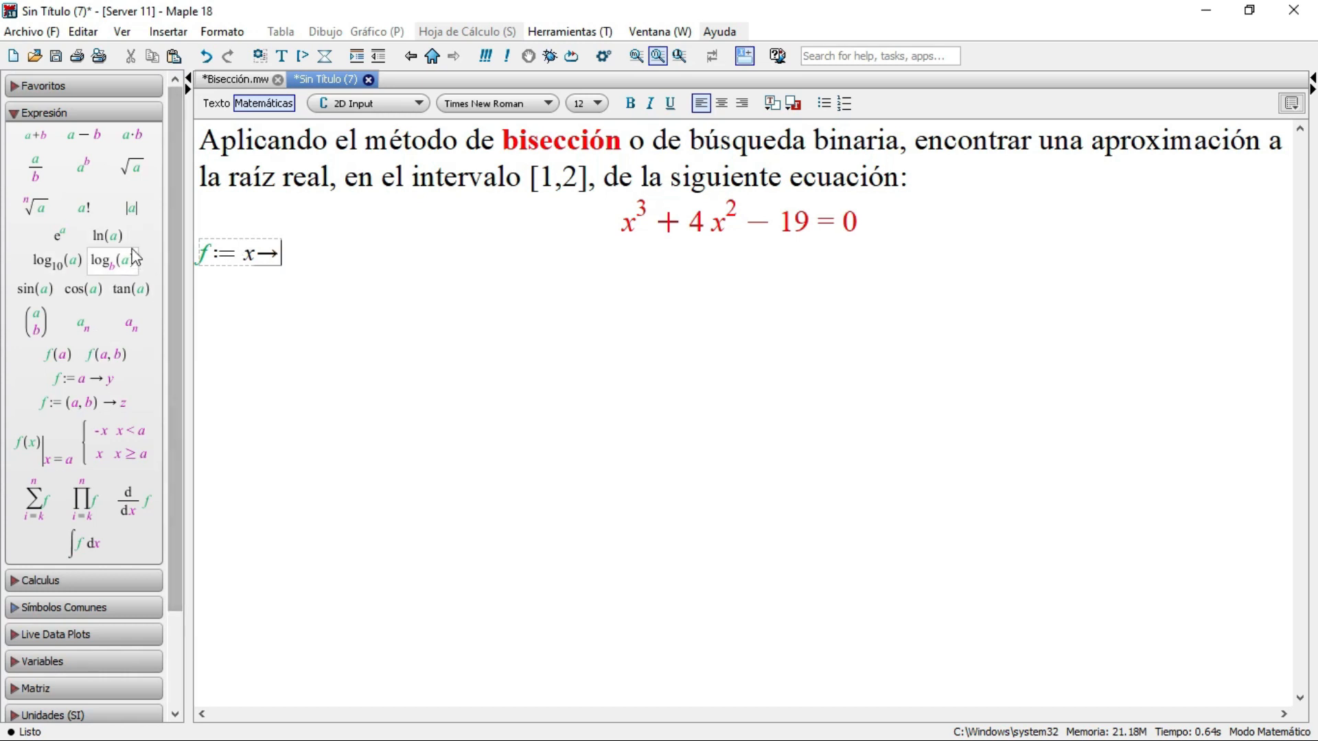
- Complete the body of function f as x^3 + 4x^2 - 19 and evaluate the definition
{"action": "left_click", "coordinate": [85, 168]}
{"action": "type", "text": "x"}
{"action": "key", "text": "Tab"}
{"action": "type", "text": "3"}
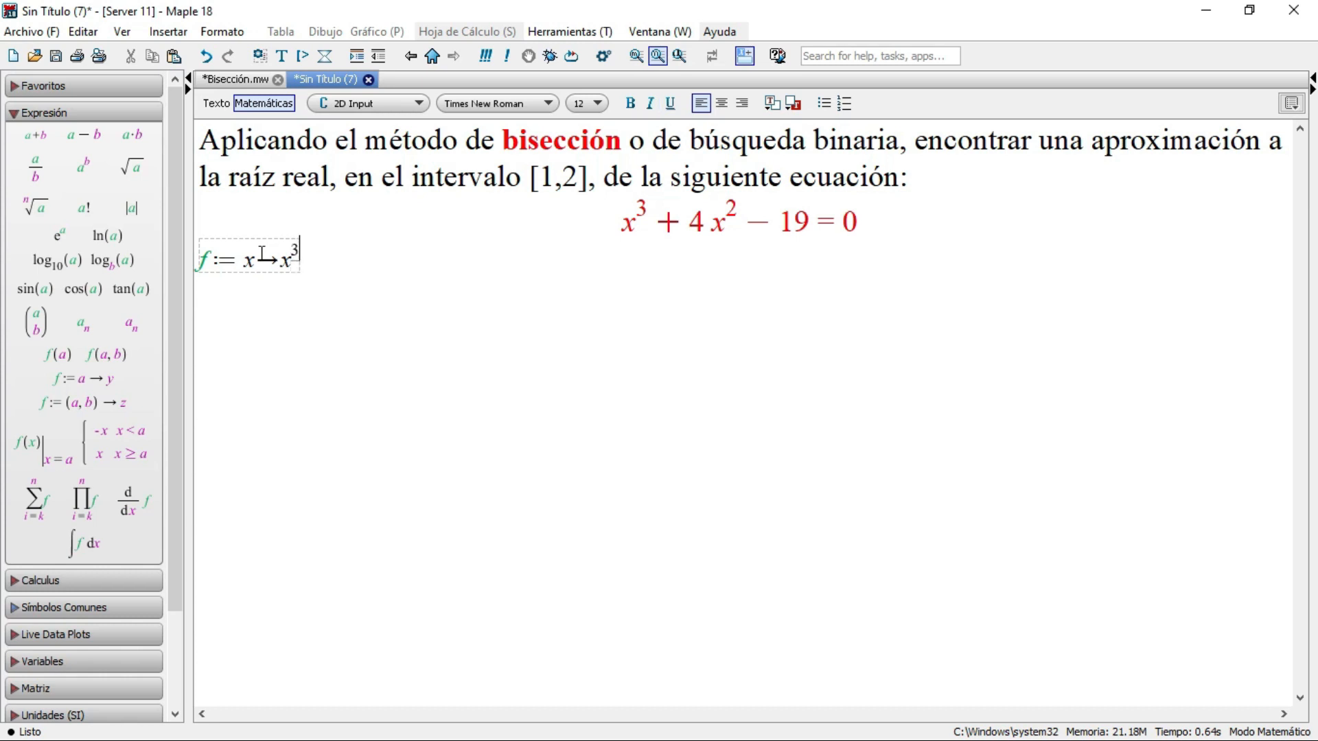
{"action": "key", "text": "Right"}
{"action": "type", "text": "+ 4"}
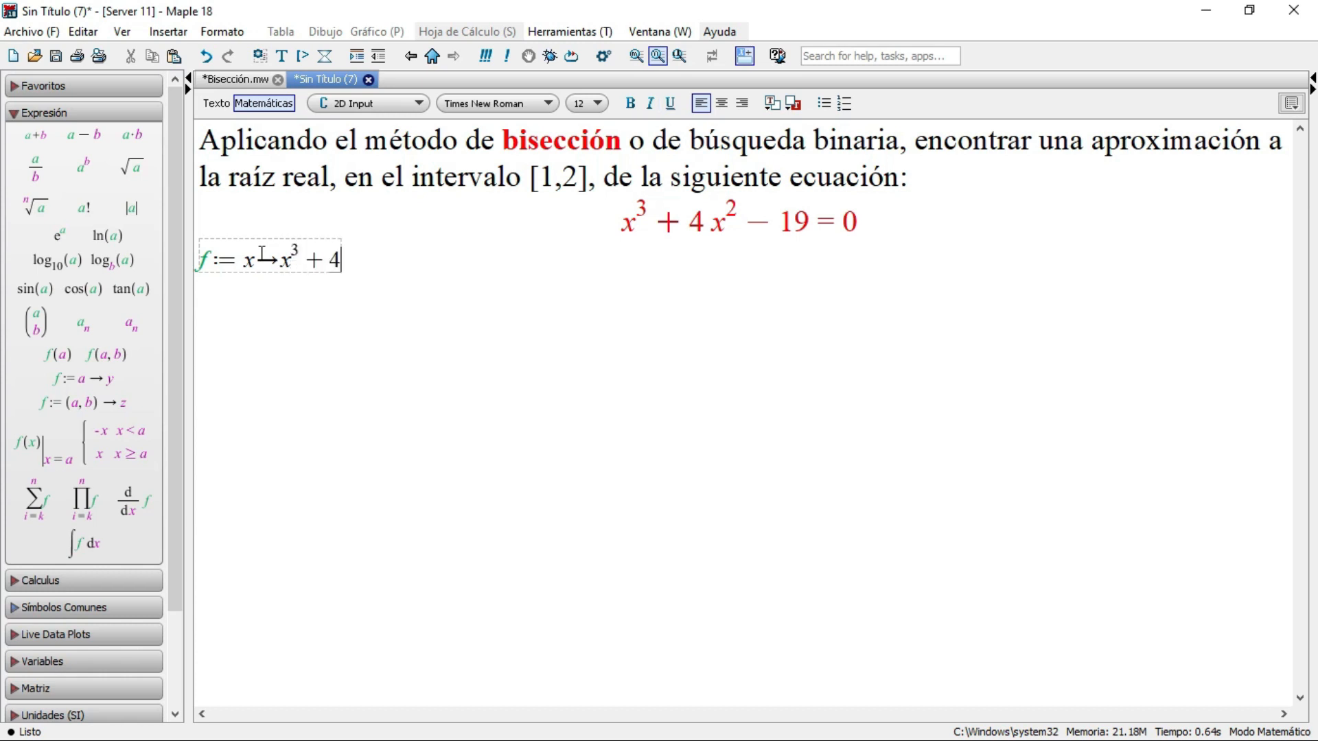
{"action": "left_click", "coordinate": [84, 168]}
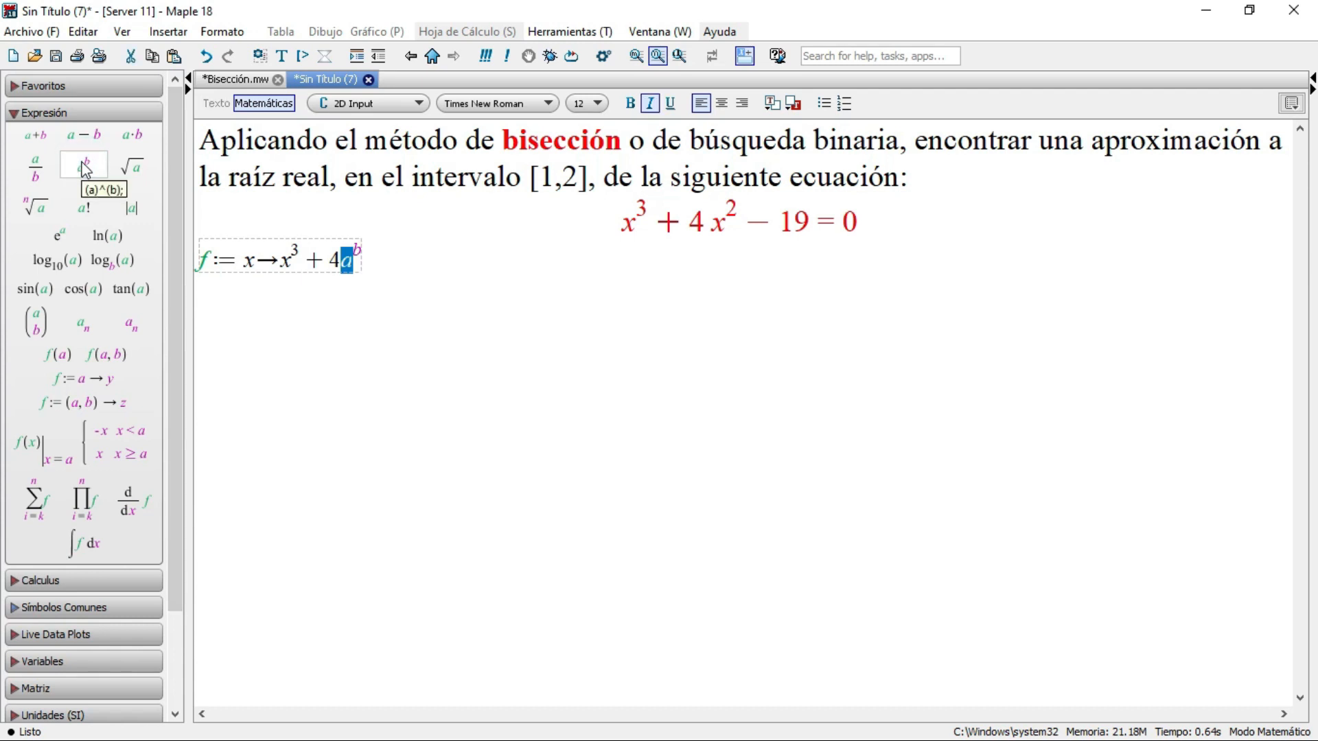
{"action": "type", "text": "x"}
{"action": "key", "text": "Tab"}
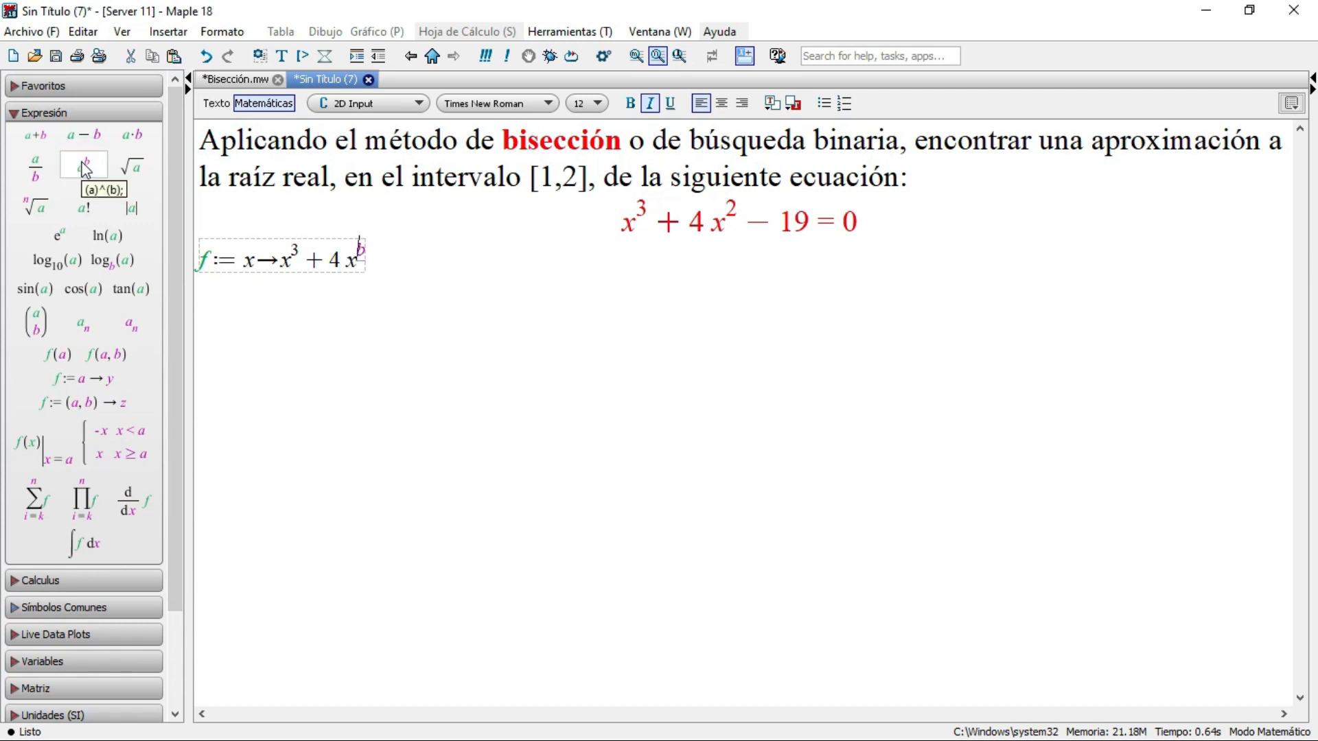
{"action": "type", "text": "2"}
{"action": "key", "text": "Right"}
{"action": "type", "text": "-19"}
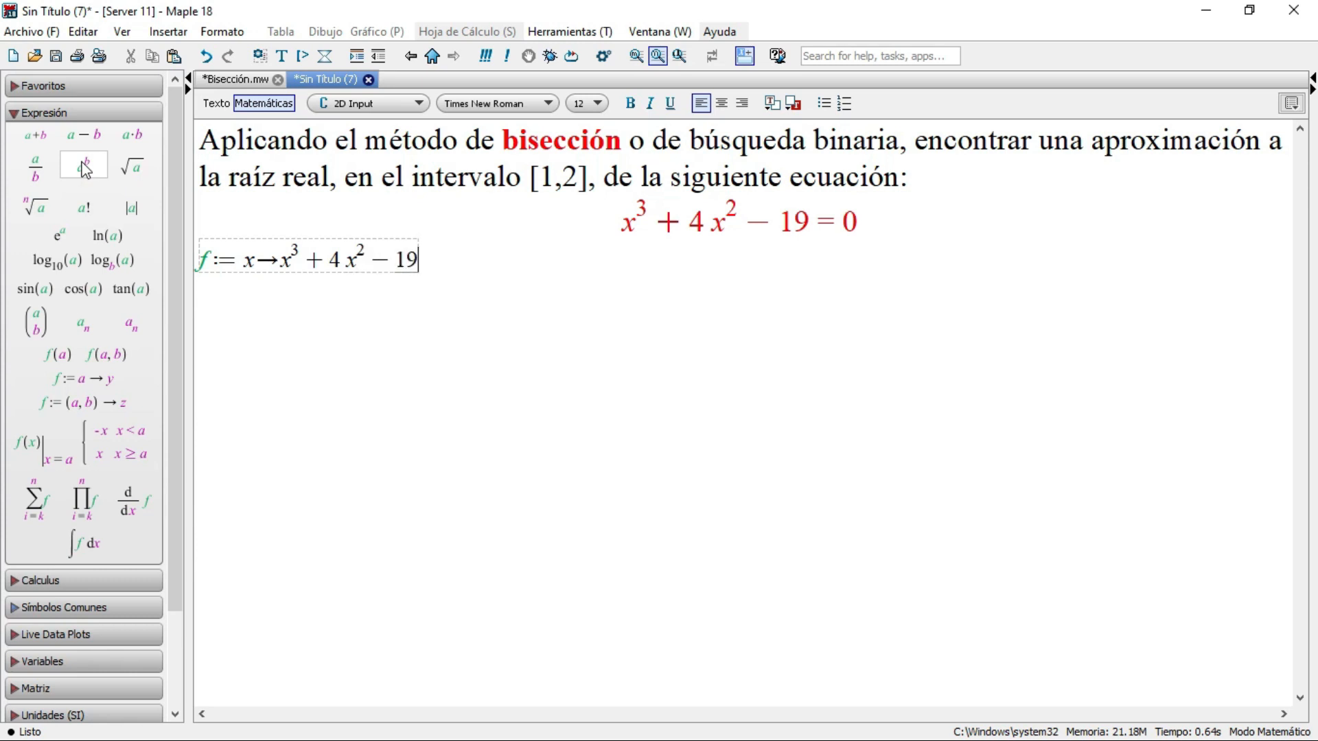
{"action": "key", "text": "Return"}
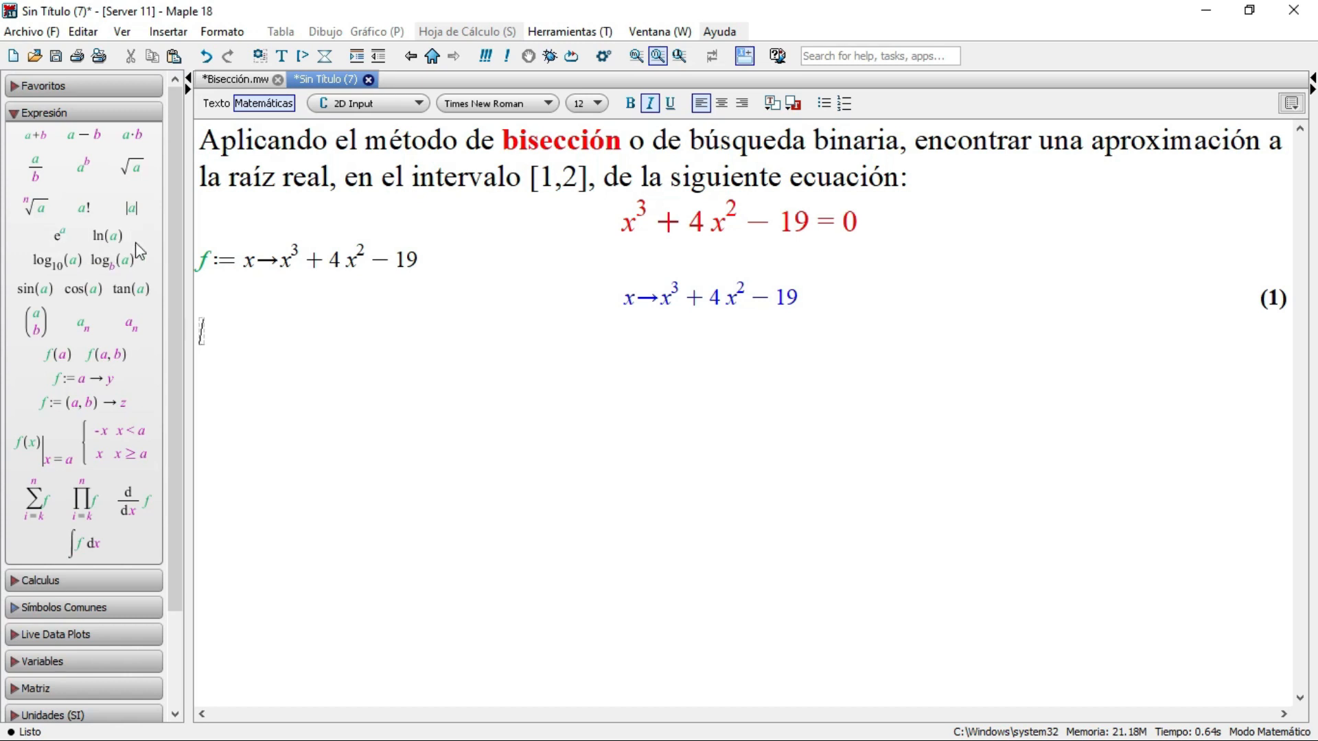
- Assign the value 1 to the subscripted variable a_1 below the function definition and evaluate it
{"action": "left_click", "coordinate": [88, 323]}
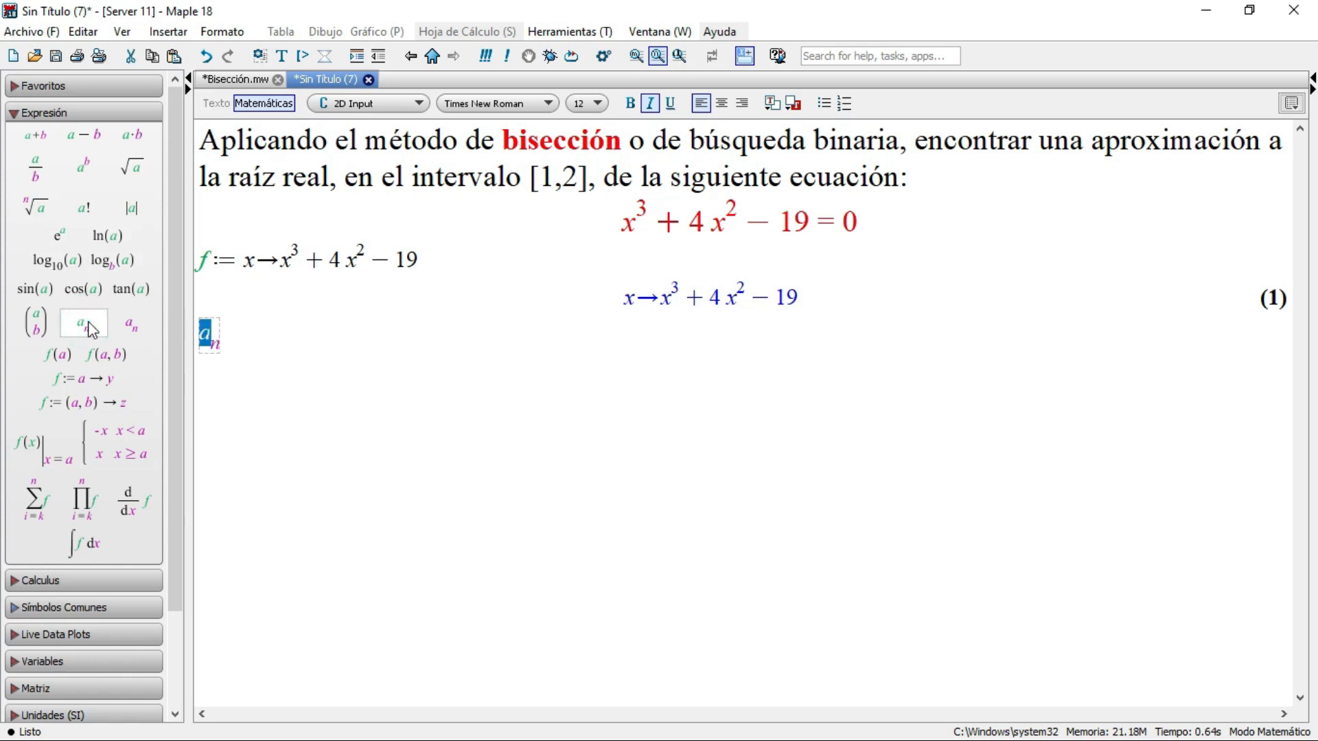
{"action": "key", "text": "Tab"}
{"action": "type", "text": "1"}
{"action": "key", "text": "Right"}
{"action": "type", "text": ":= "}
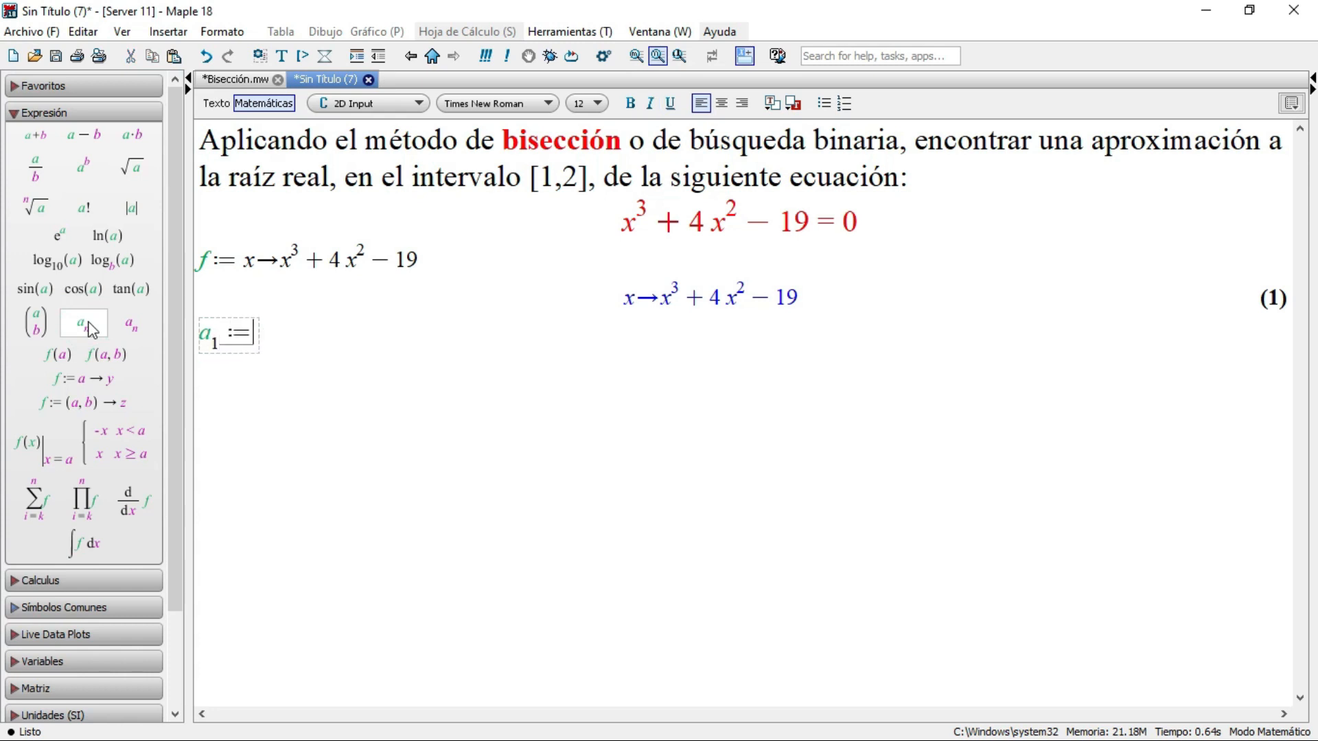
{"action": "type", "text": "1"}
{"action": "key", "text": "Return"}
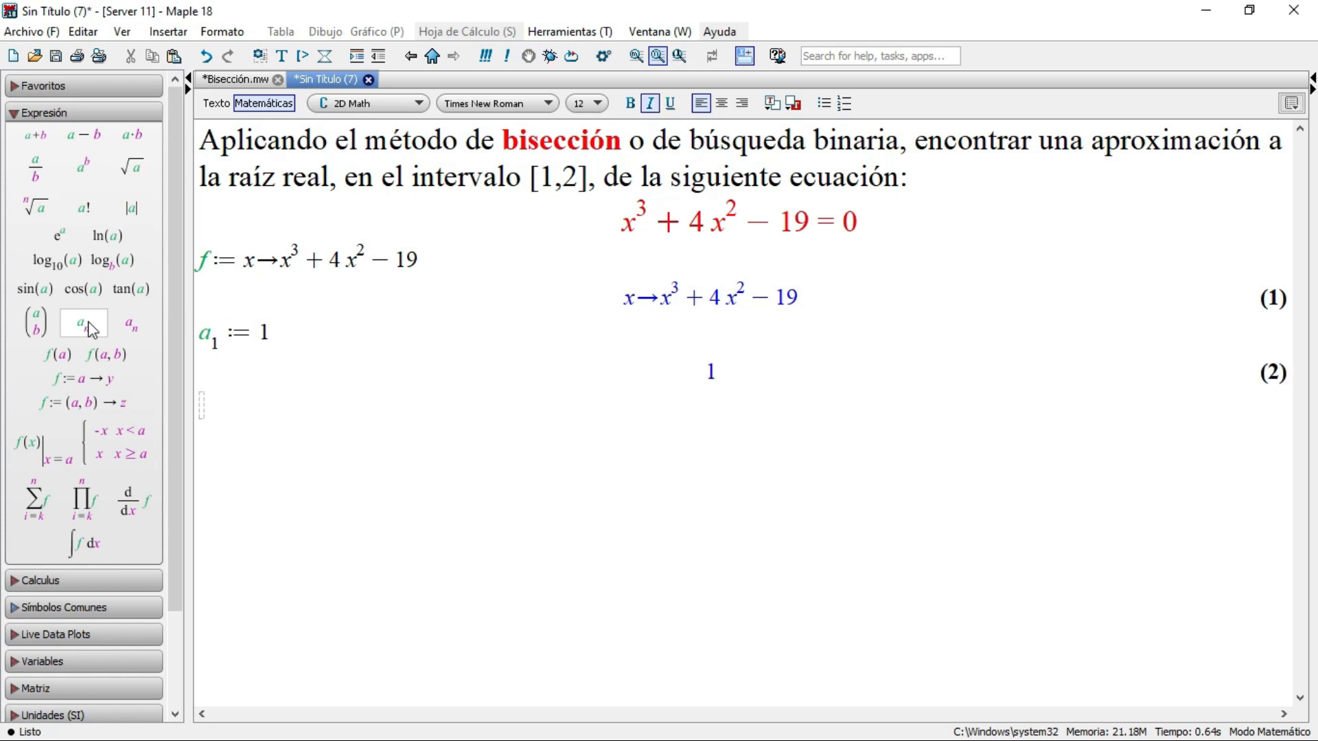
- Assign 2 to the subscripted variable b_1 and 10 to n on separate lines, evaluating each
{"action": "left_click", "coordinate": [88, 324]}
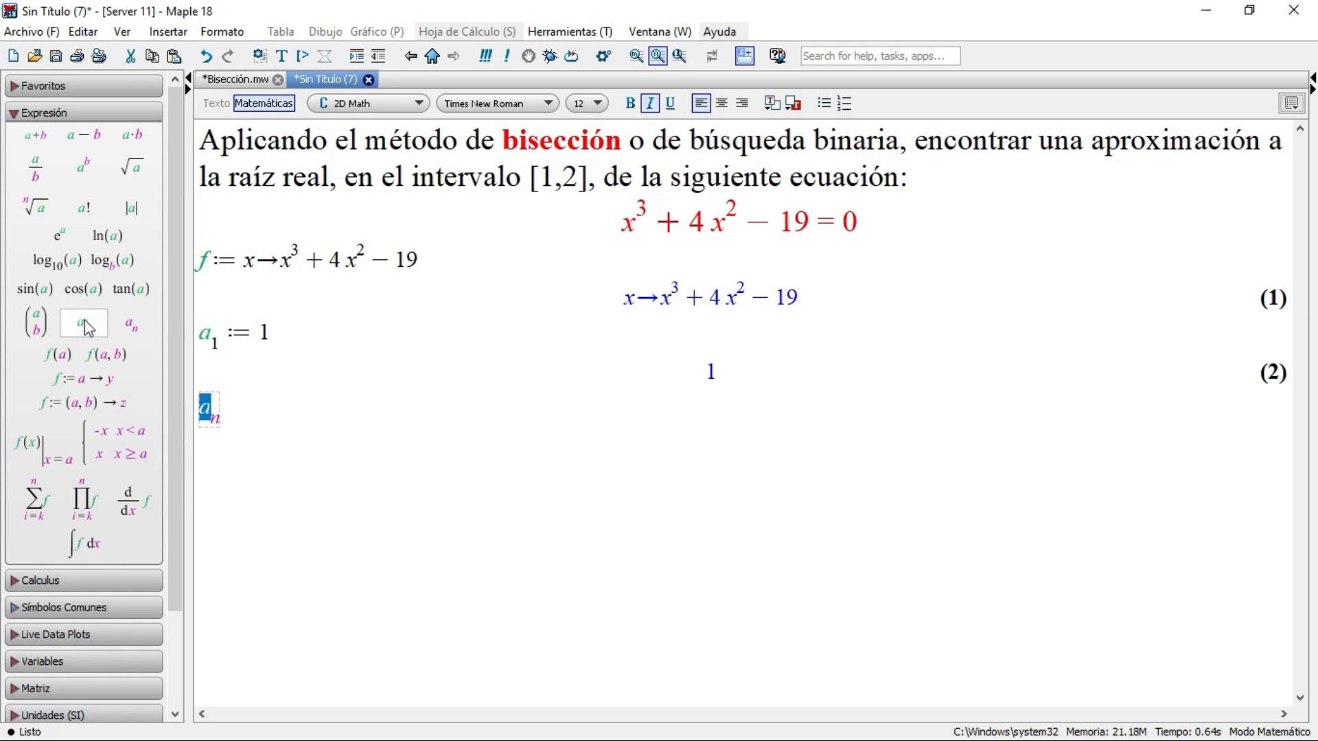
{"action": "type", "text": "b"}
{"action": "key", "text": "Tab"}
{"action": "type", "text": "1"}
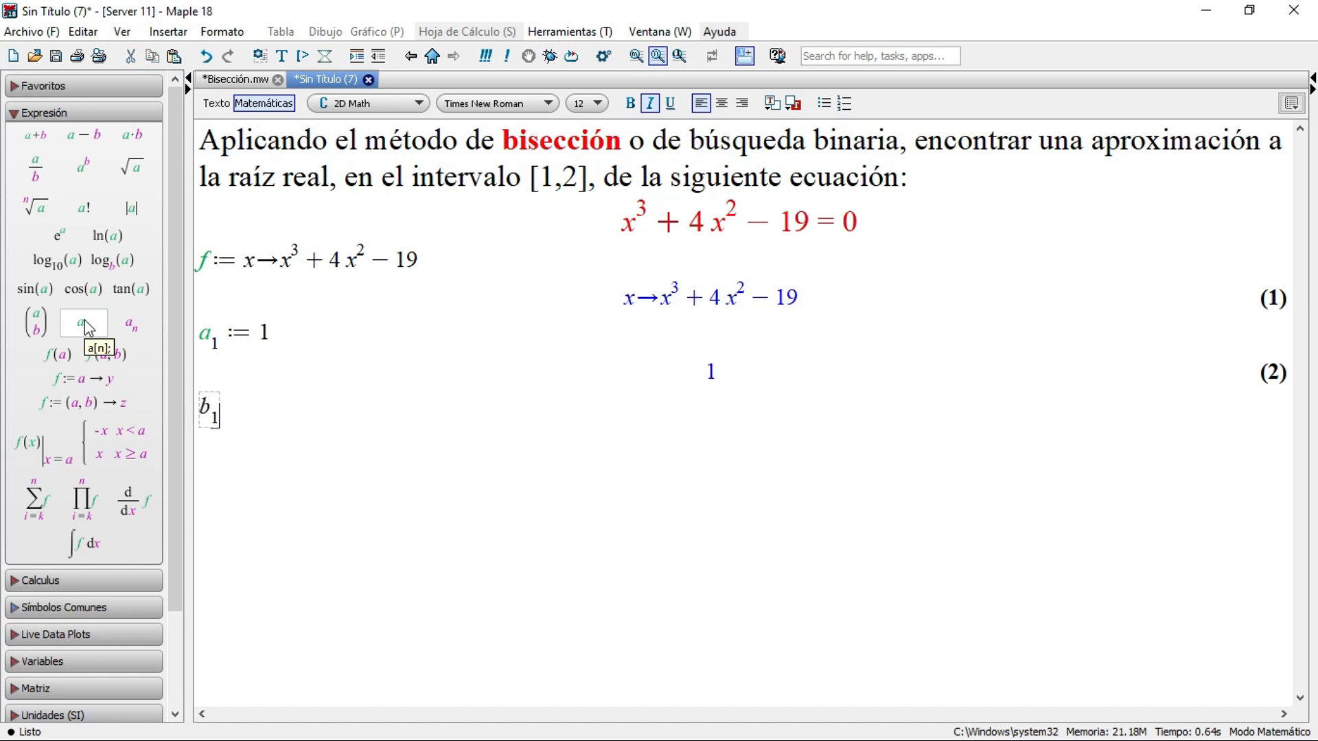
{"action": "key", "text": "Right"}
{"action": "type", "text": ":= 2"}
{"action": "key", "text": "Return"}
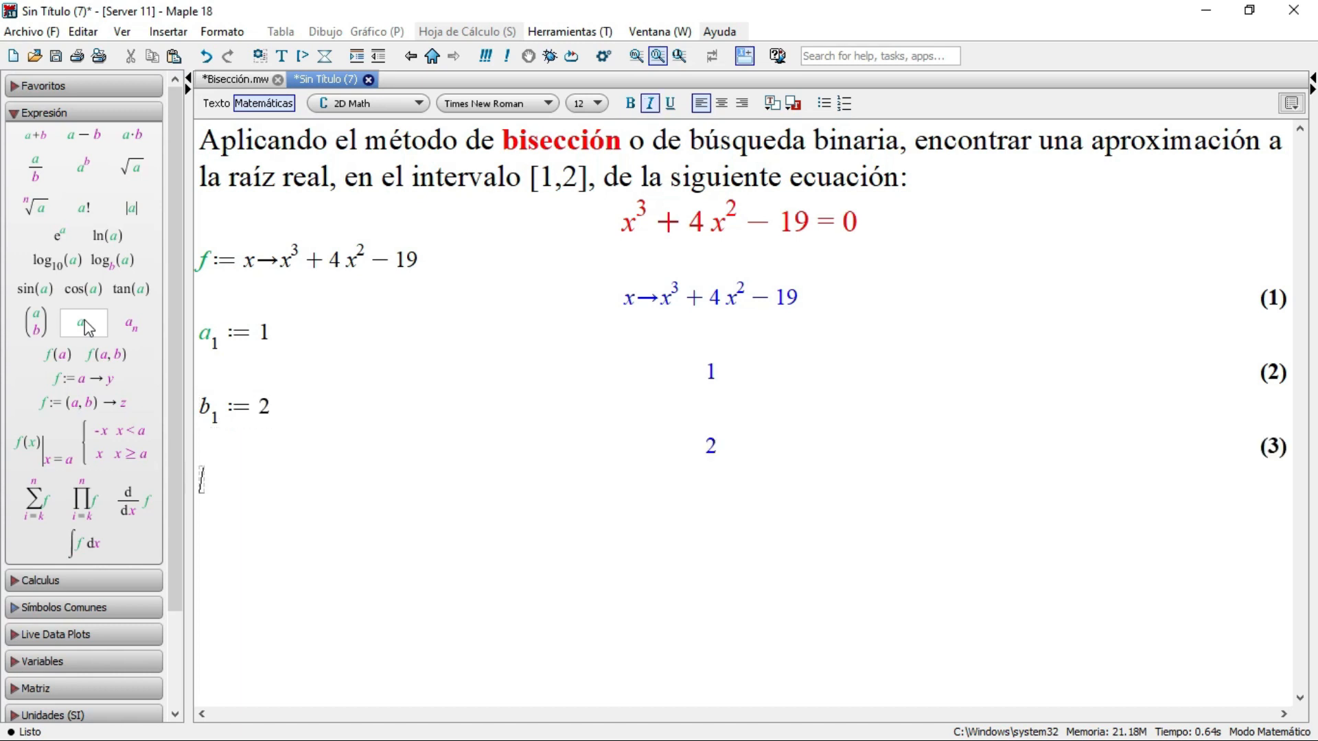
{"action": "type", "text": "n := 10"}
{"action": "key", "text": "Return"}
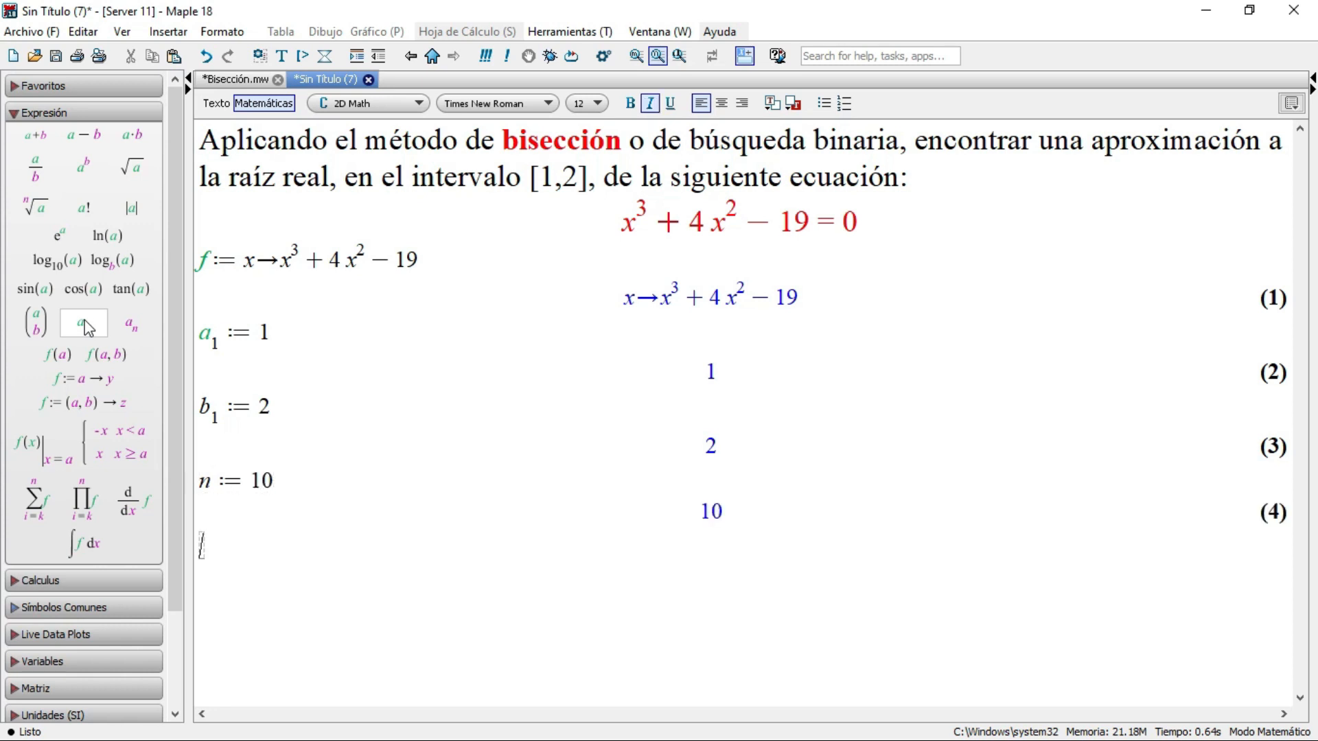
- Write the loop header "for i from 1 to n do:" below the assignment of n
{"action": "scroll", "coordinate": [84, 319], "scroll_direction": "down", "scroll_amount": 1}
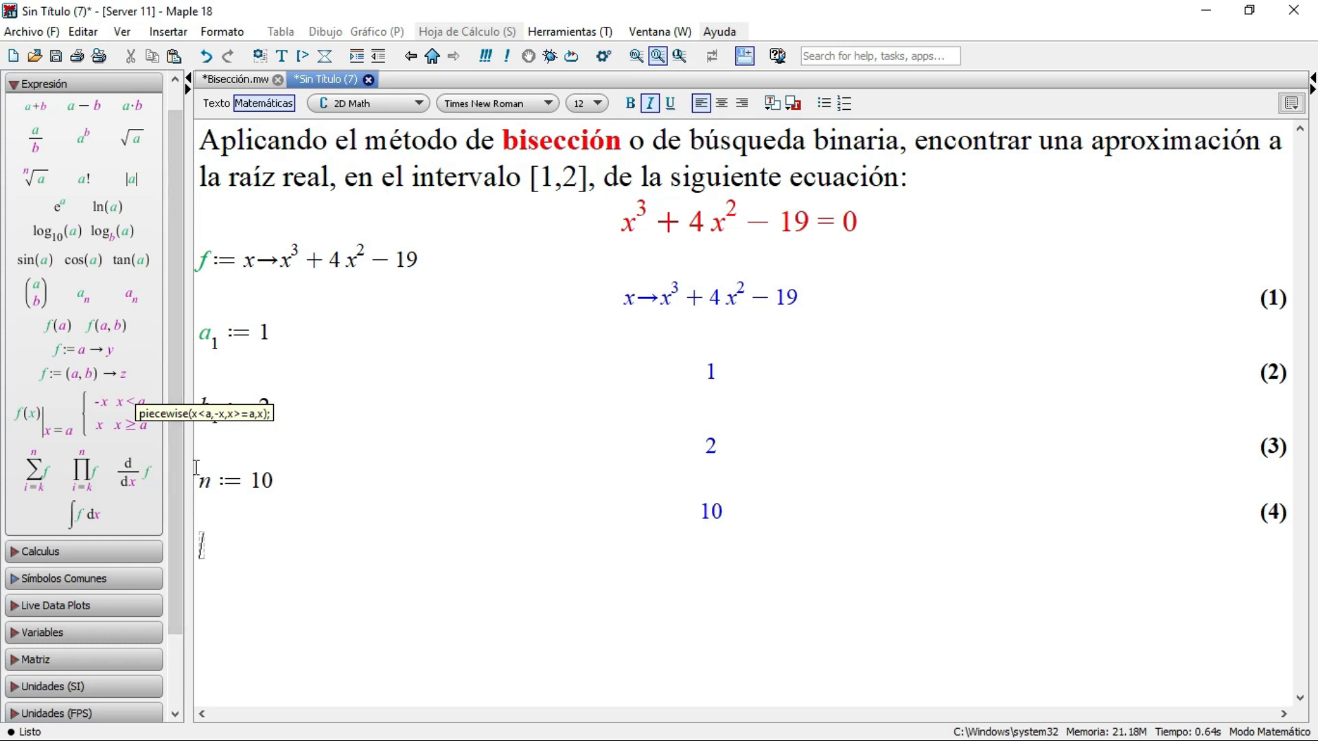
{"action": "type", "text": "for"}
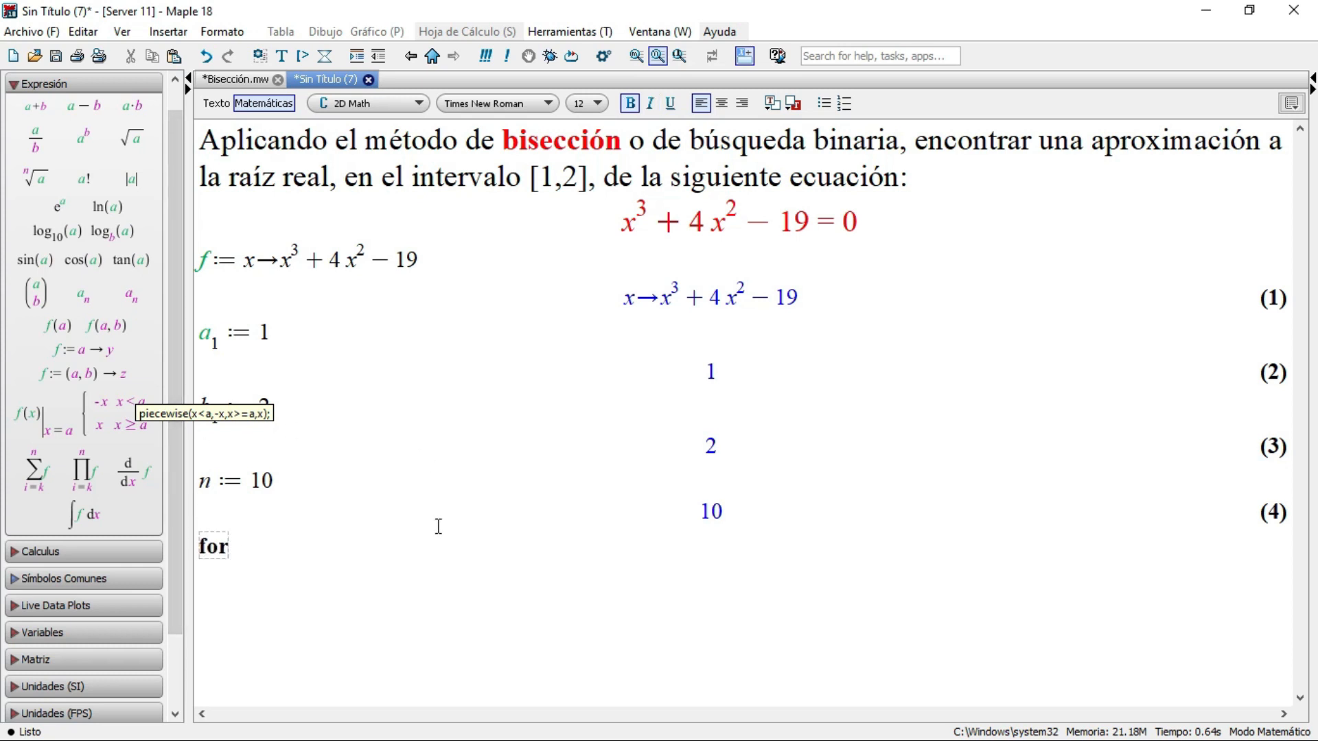
{"action": "type", "text": " i"}
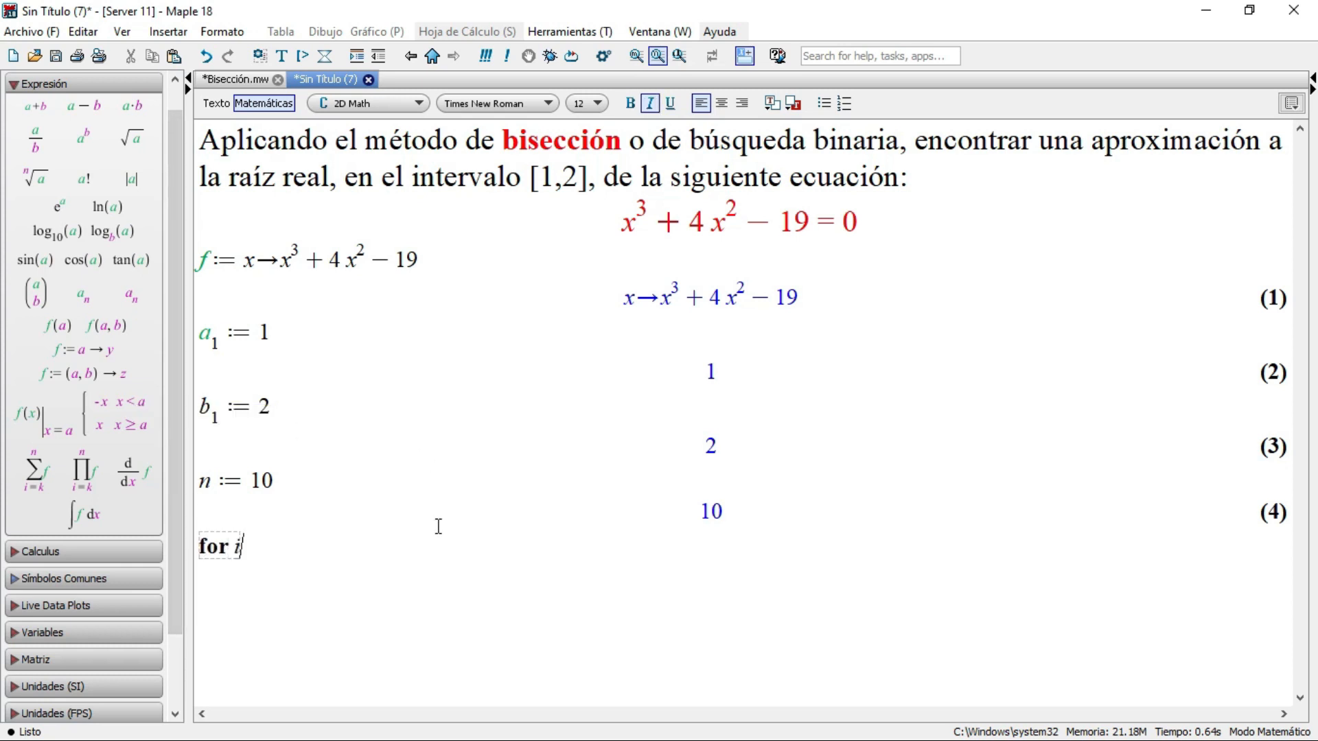
{"action": "type", "text": " from"}
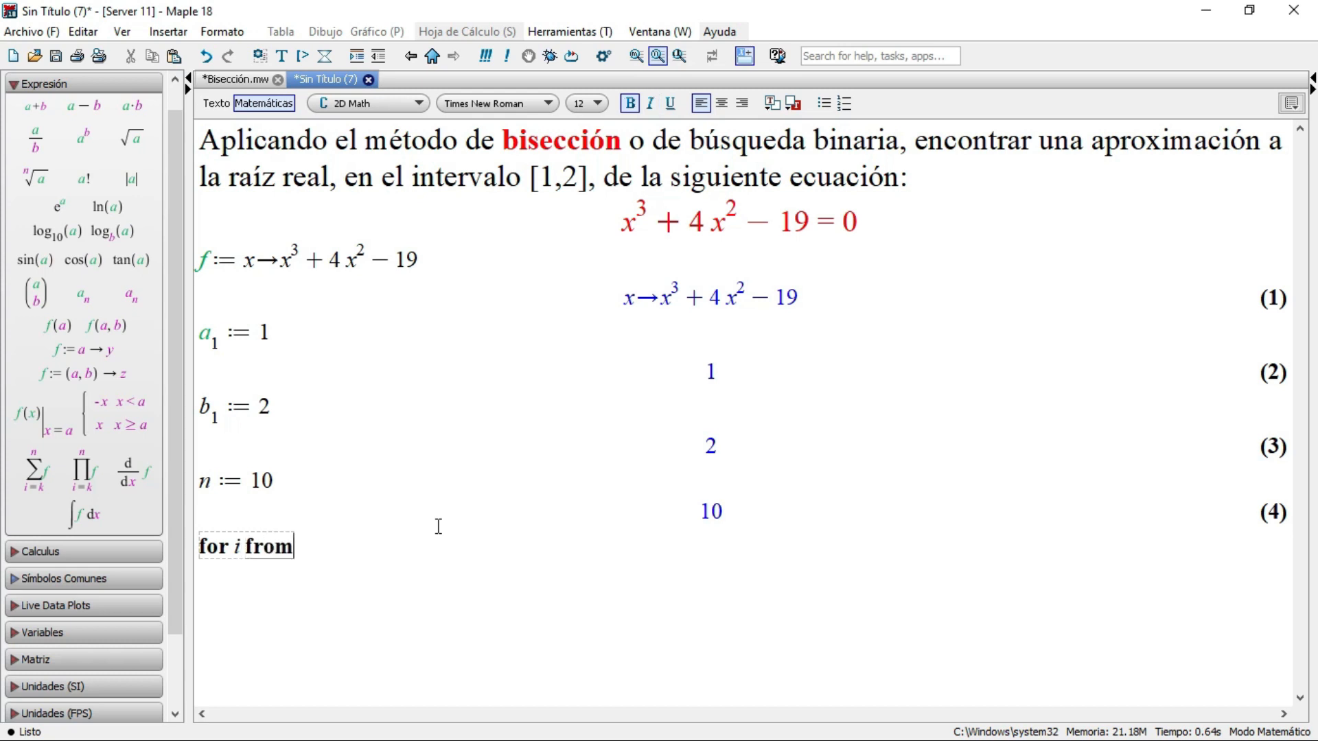
{"action": "type", "text": " 1 to"}
{"action": "type", "text": "n"}
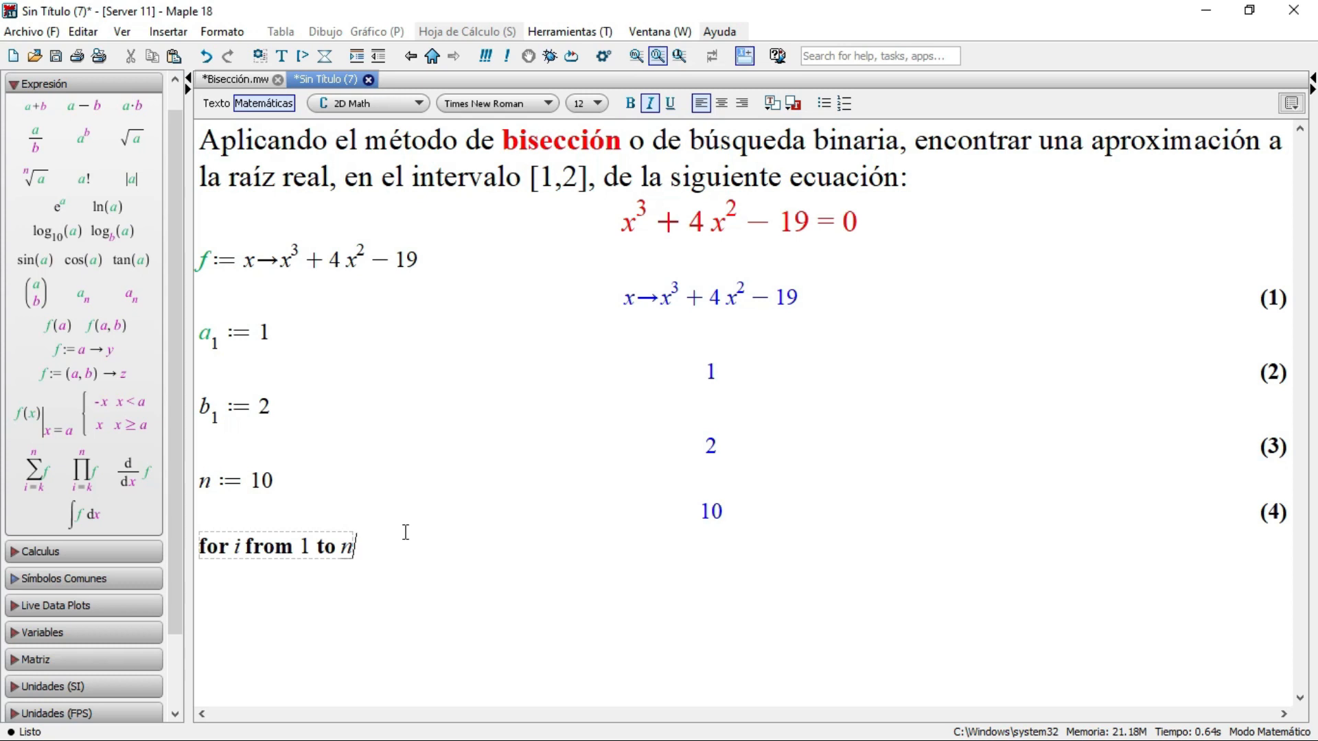
{"action": "type", "text": " do"}
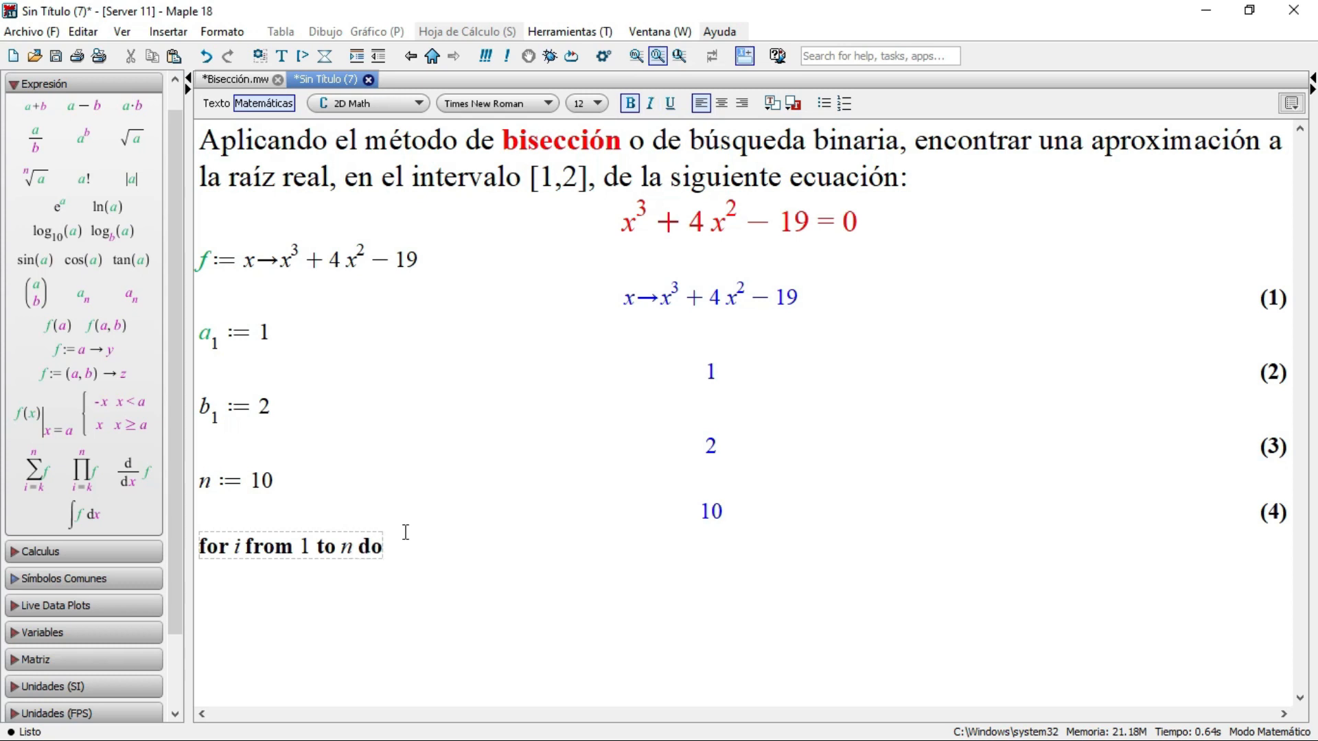
{"action": "type", "text": ":"}
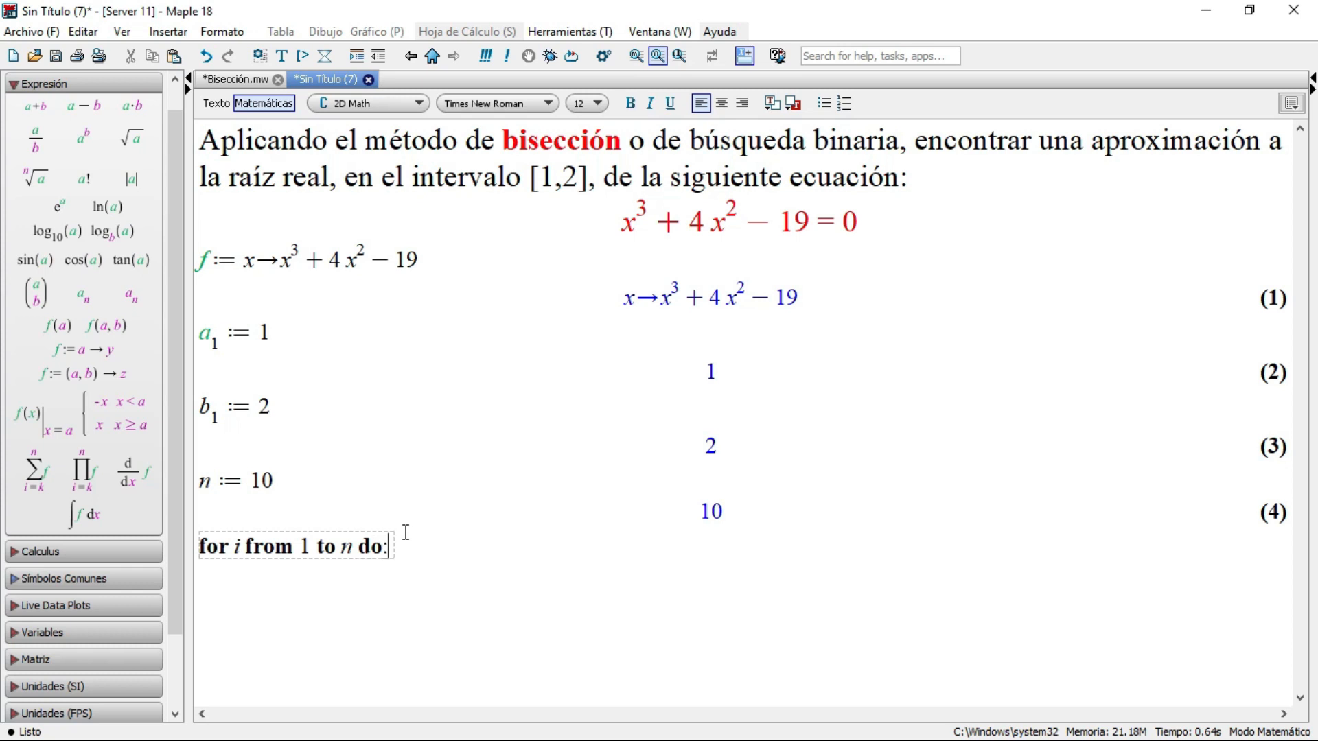